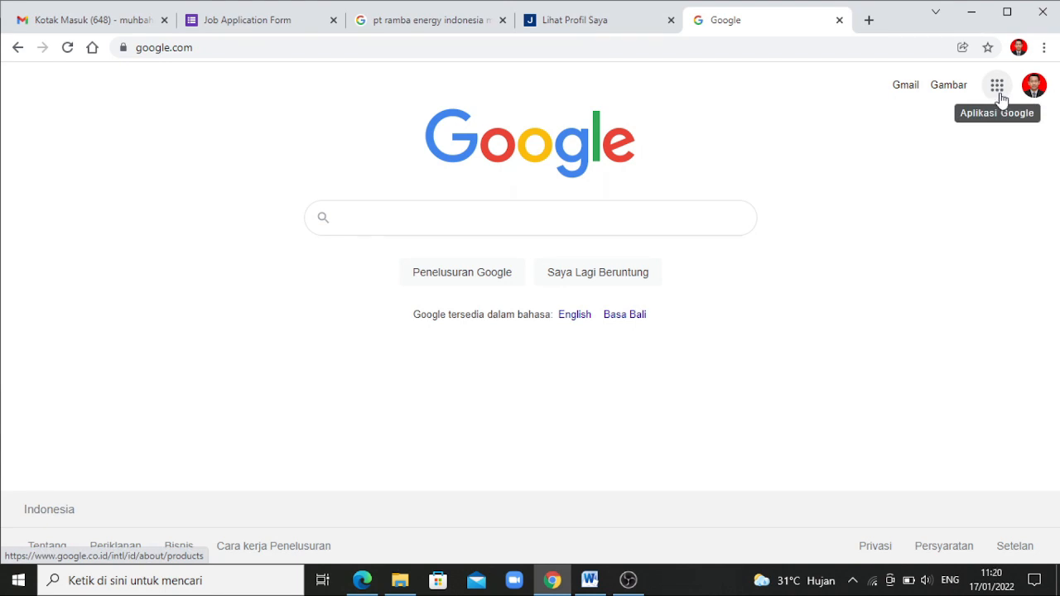
# Launch Google Forms (Formulir) from the Google apps grid in Chrome
pyautogui.click(999, 95)
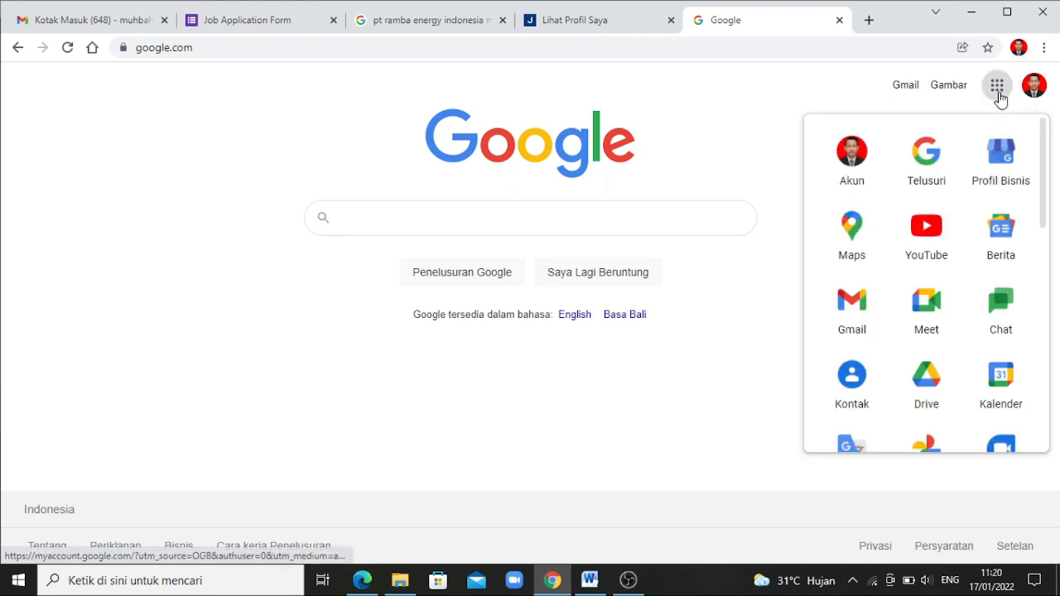
pyautogui.moveTo(1044, 142); pyautogui.dragTo(1041, 380)
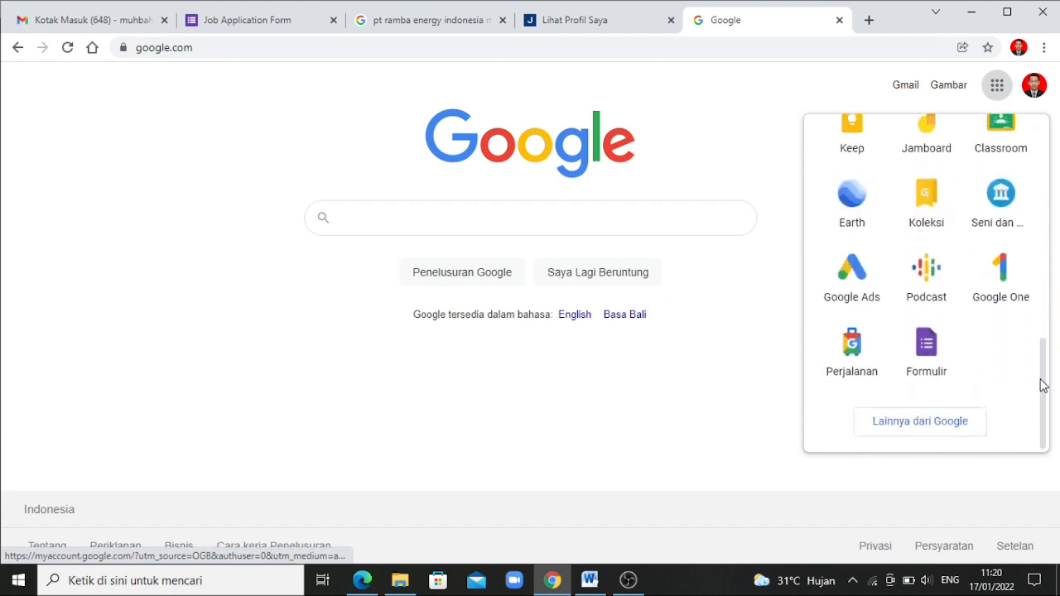
pyautogui.click(936, 372)
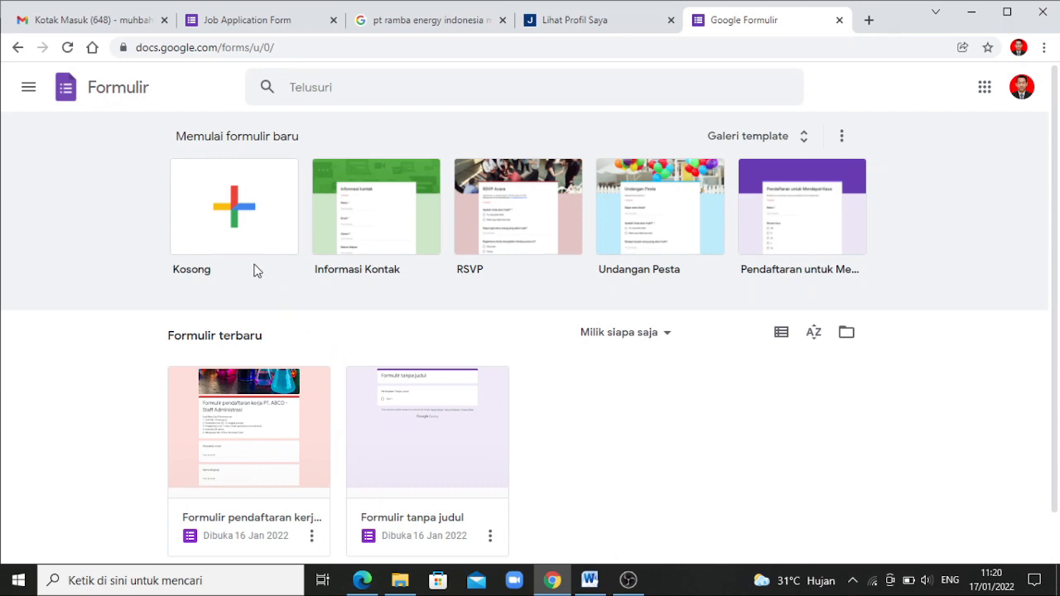
# Create a blank form, check its Jawaban and Setelan tabs, then return to Pertanyaan
pyautogui.click(238, 225)
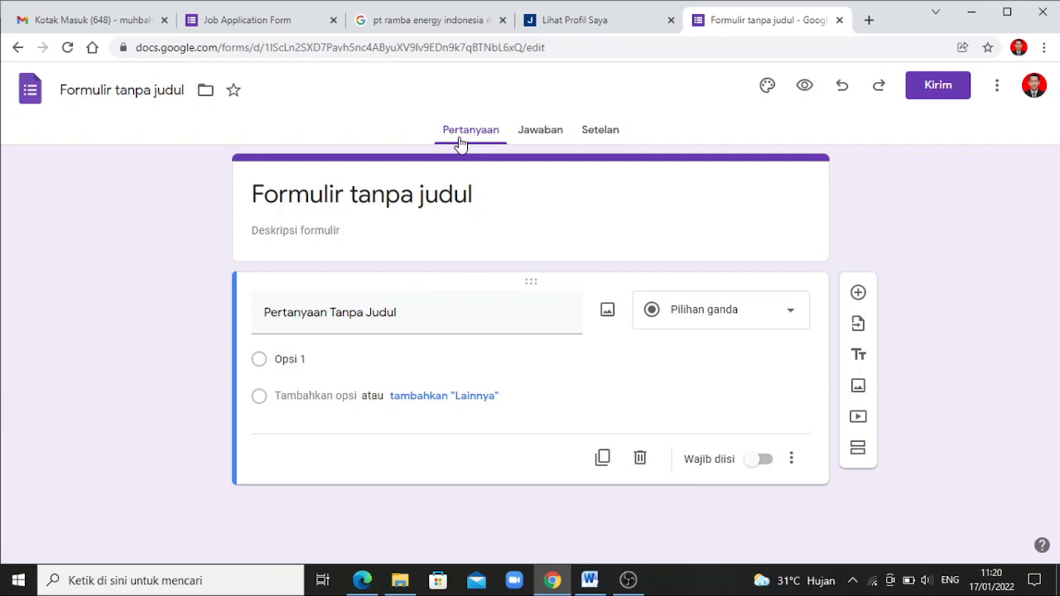
pyautogui.click(543, 143)
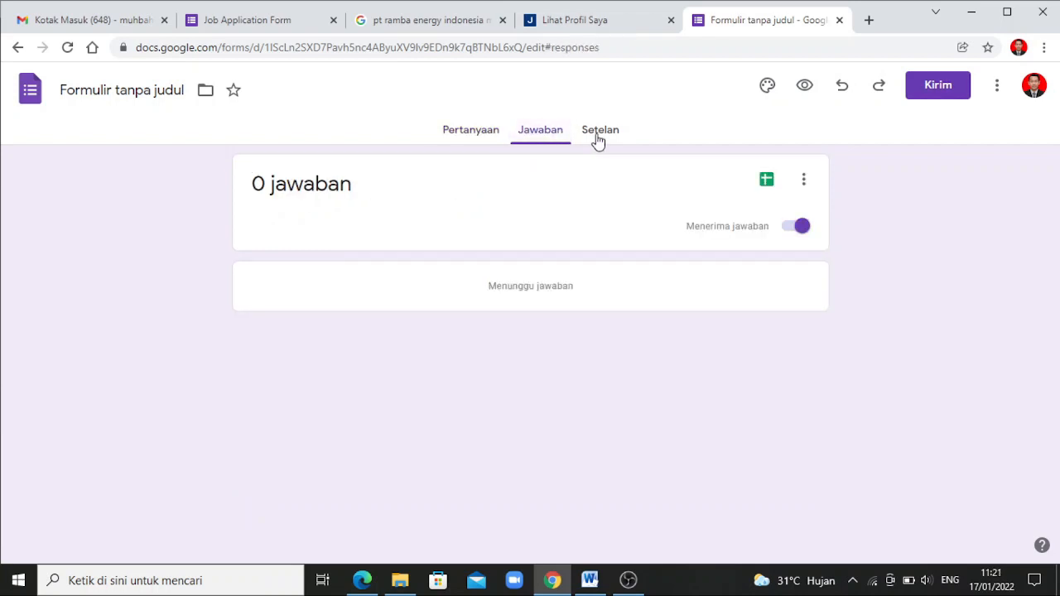
pyautogui.click(596, 141)
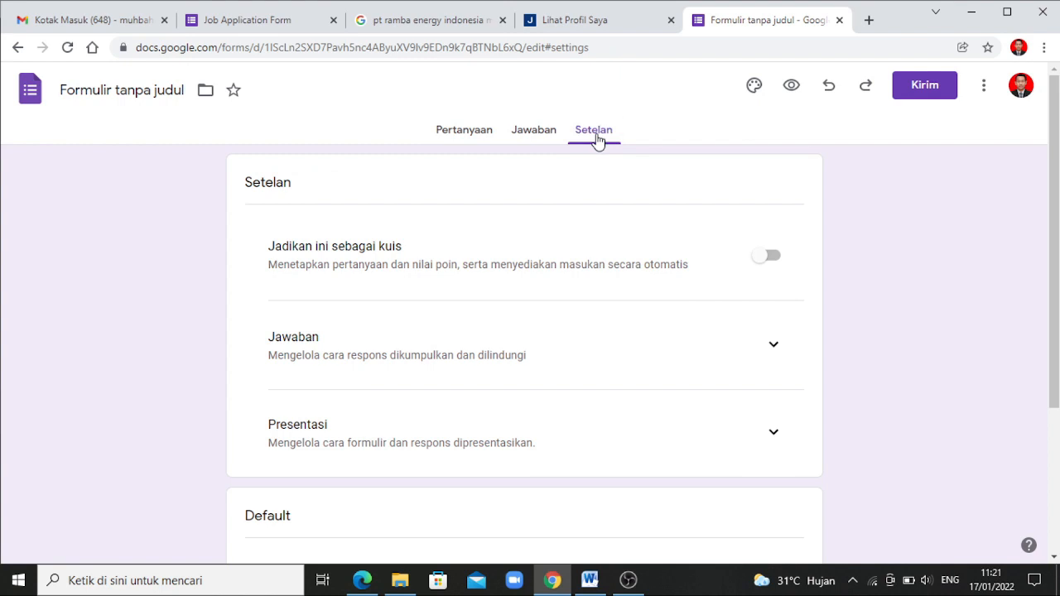
pyautogui.click(465, 139)
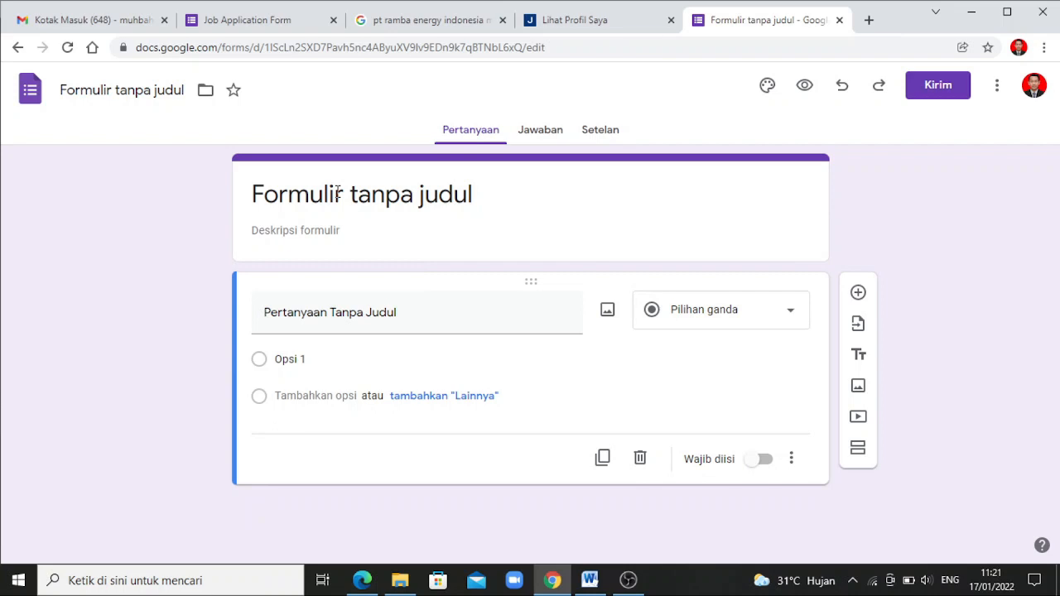
# Title the form 'Formulir pendaftaran kerja PT. ABCD - Staff Administrasi' and give the file the same name
pyautogui.click(477, 195)
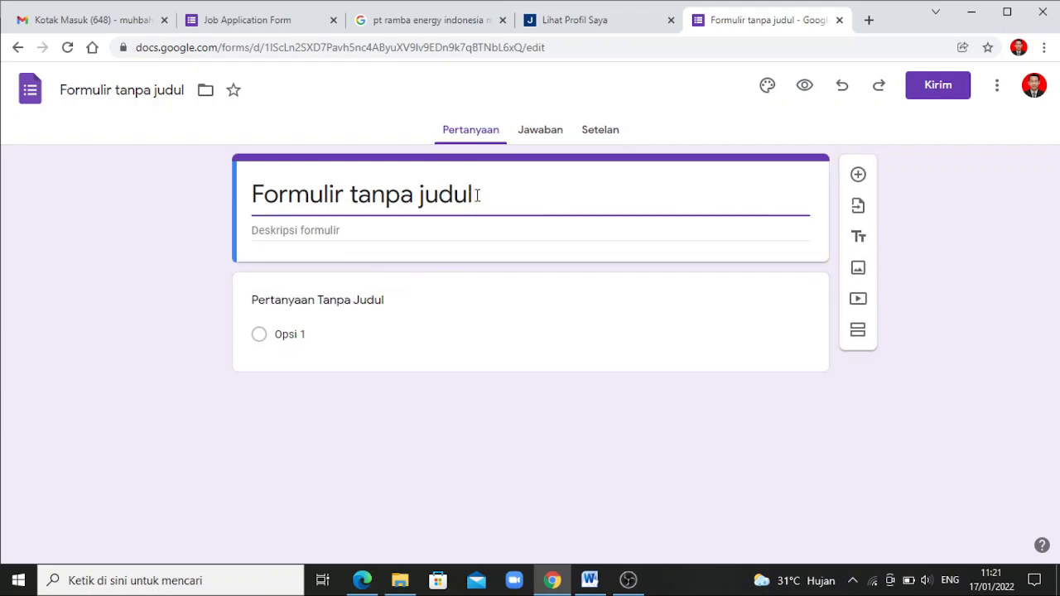
pyautogui.moveTo(478, 195); pyautogui.dragTo(237, 207)
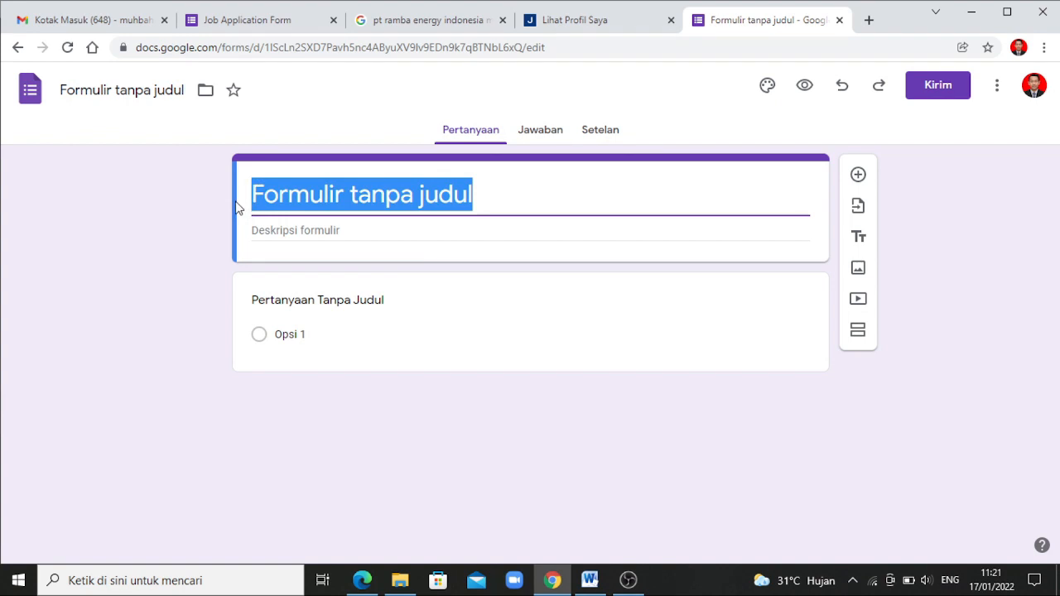
pyautogui.write('For')
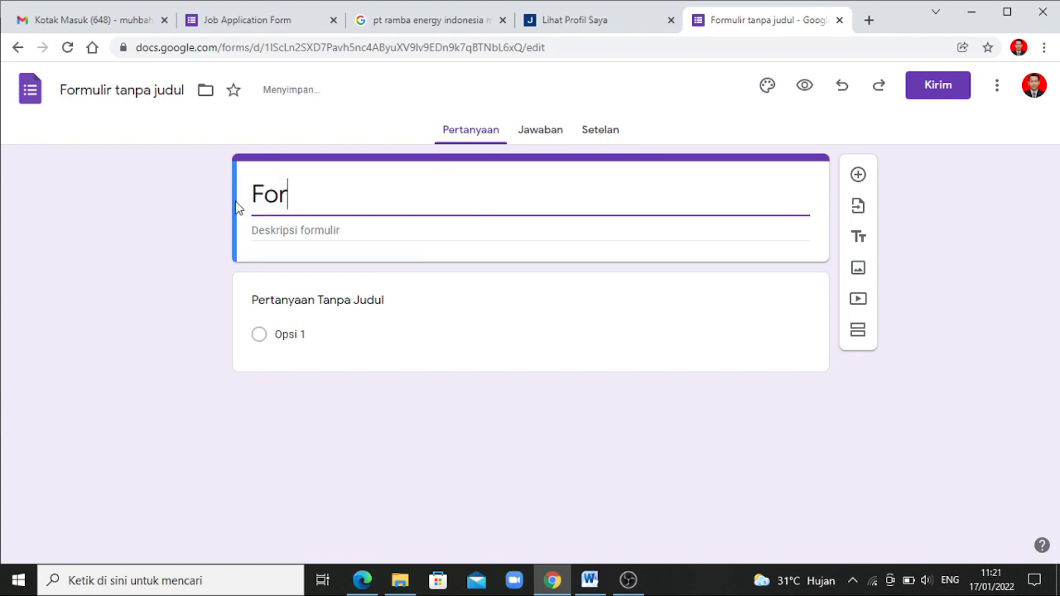
pyautogui.write('mulir p')
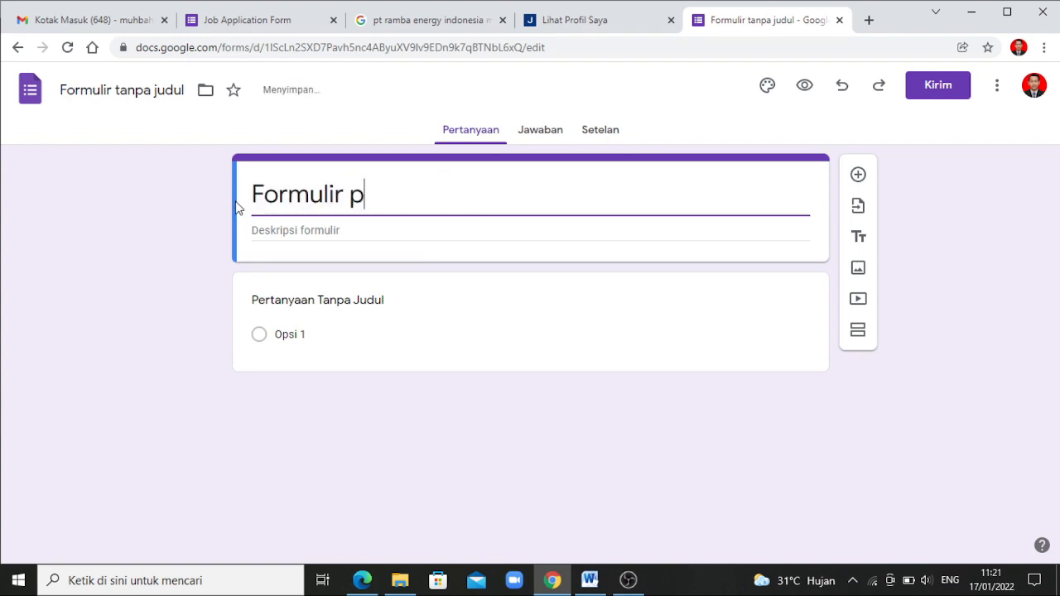
pyautogui.write('endaftara')
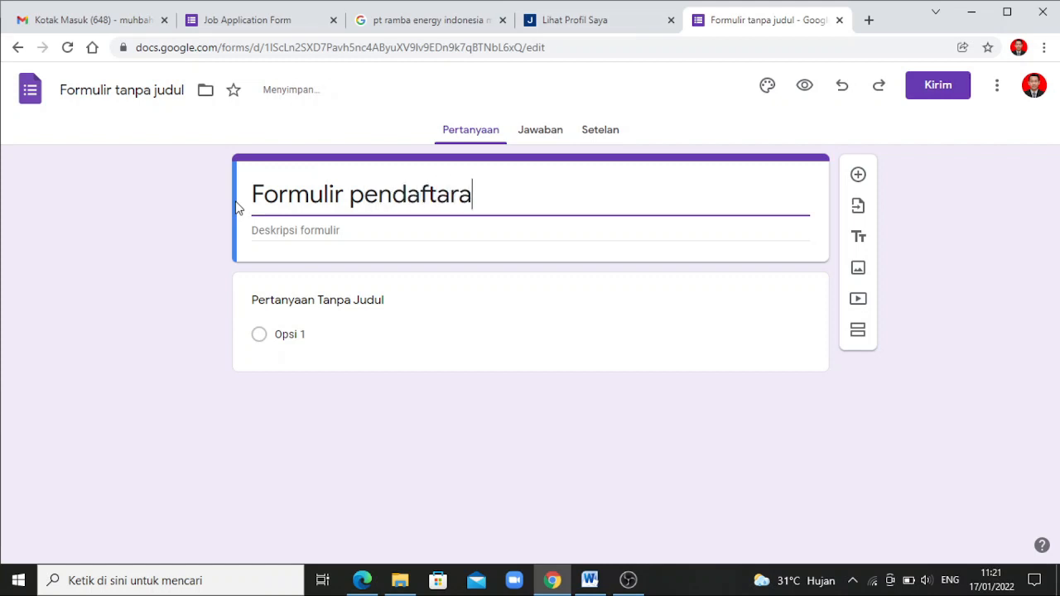
pyautogui.write('n kerja')
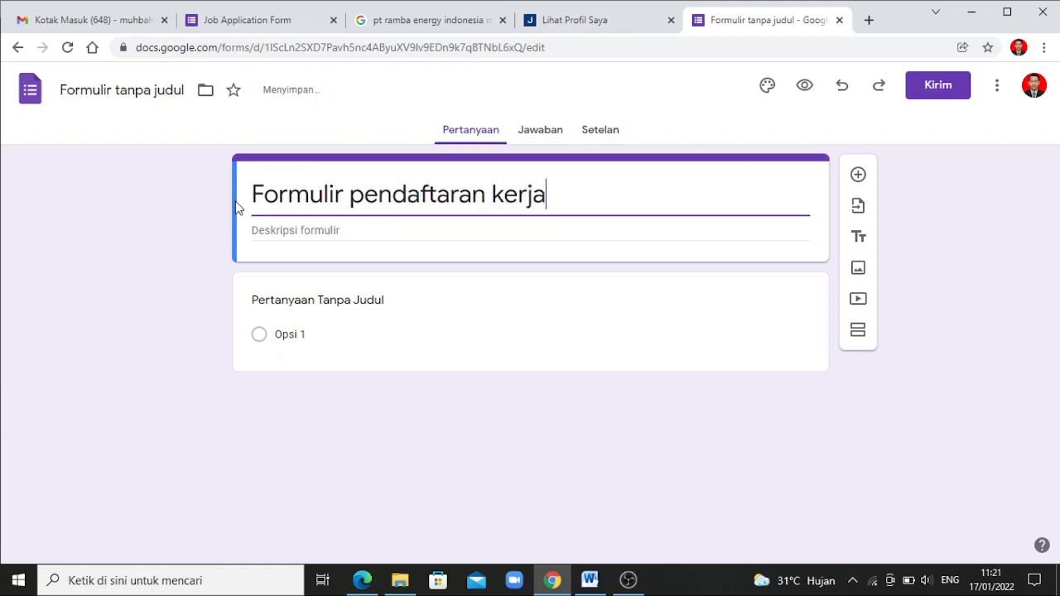
pyautogui.write(' PT. A')
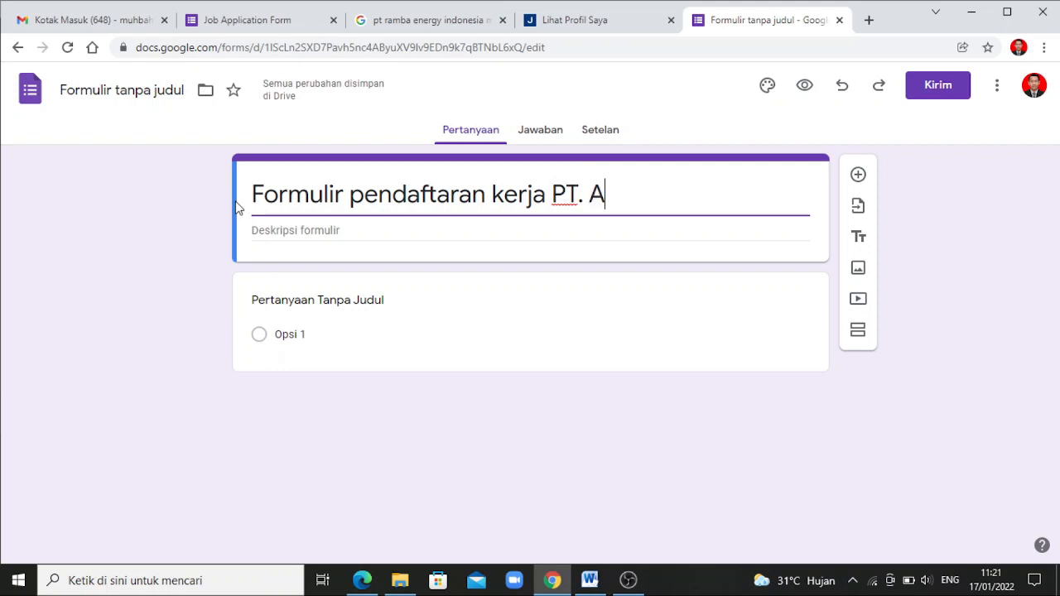
pyautogui.write('BCD - ')
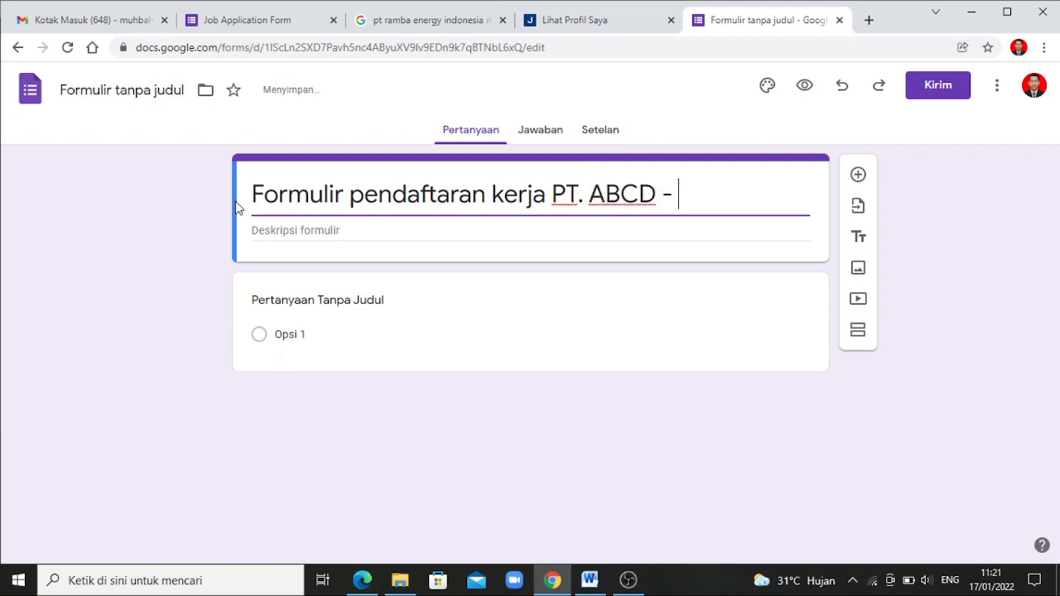
pyautogui.write('Staff Ad')
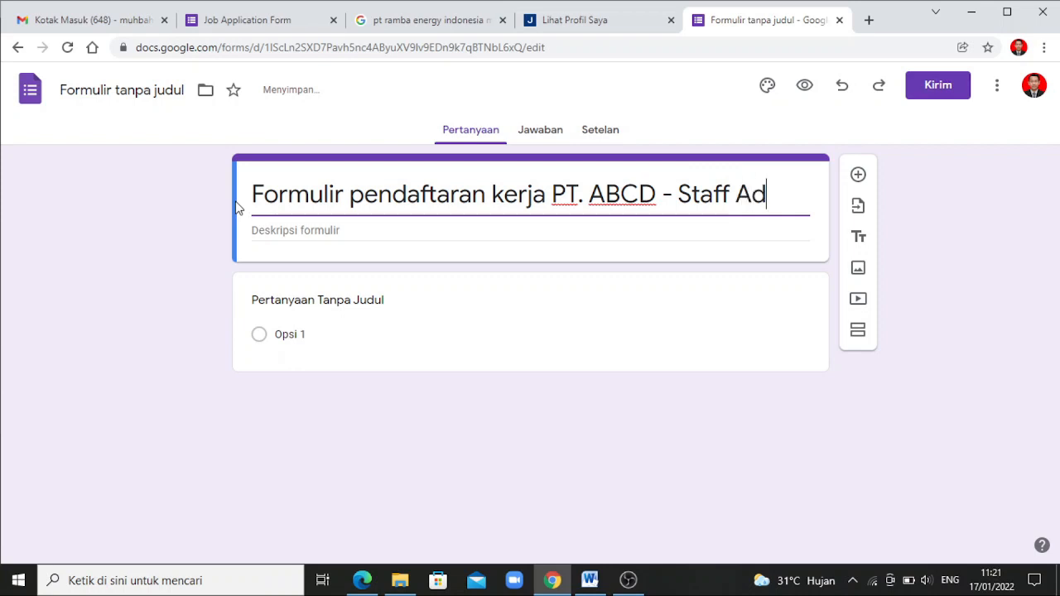
pyautogui.write('ministra')
pyautogui.write('si')
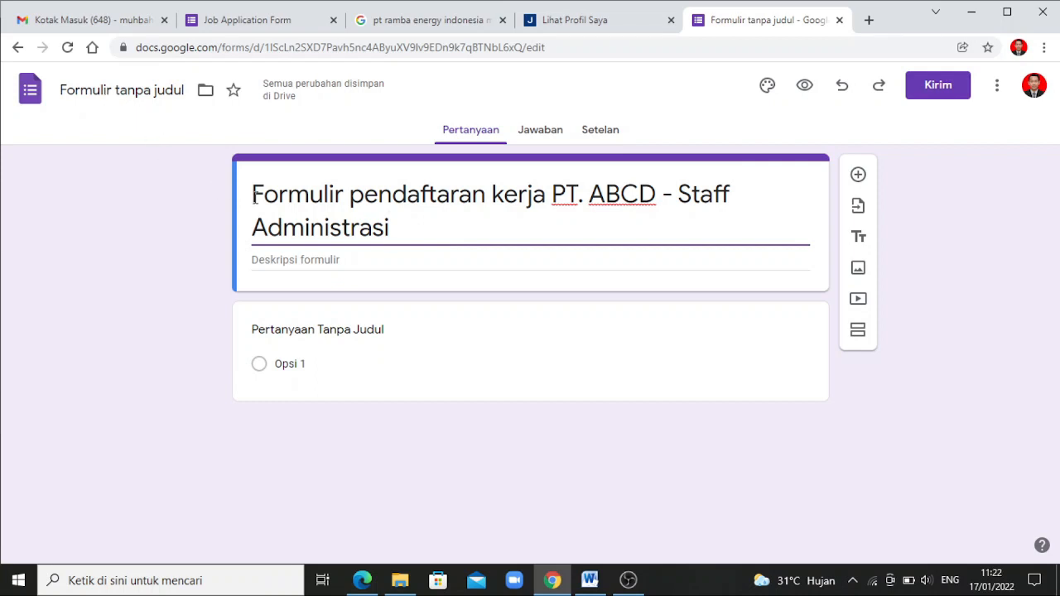
pyautogui.click(147, 91)
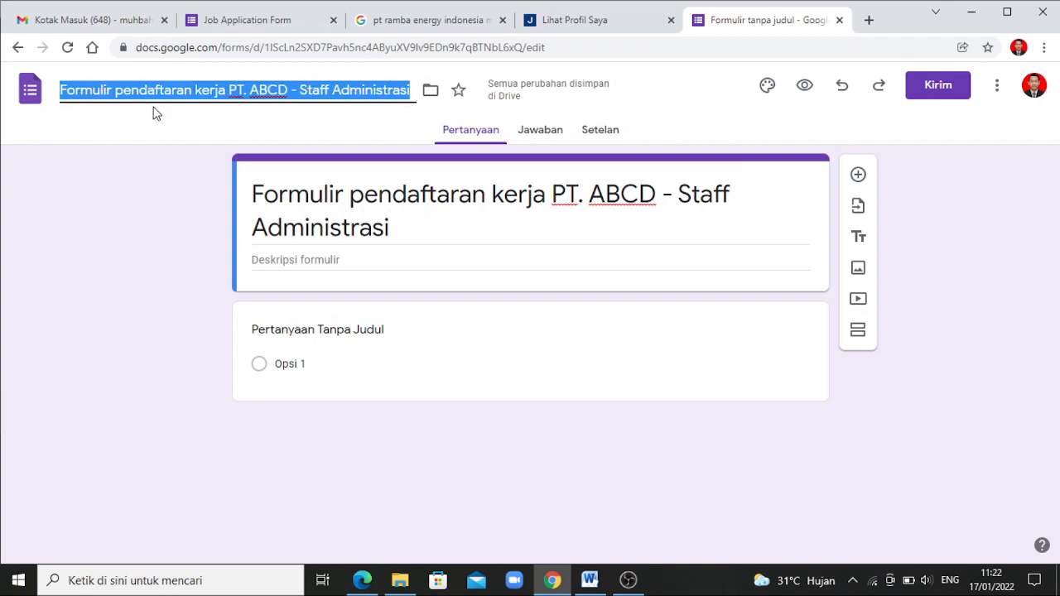
pyautogui.click(151, 117)
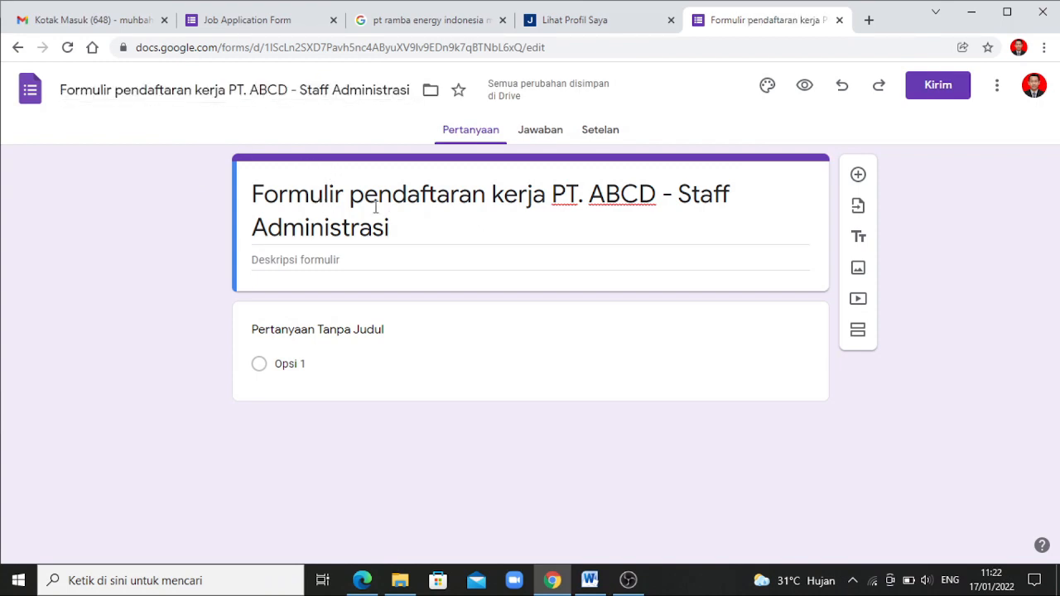
# Start the description with 'Kualifikasi Staff Administrasi :' and line '1. Laki-laki/perempuan'
pyautogui.click(334, 262)
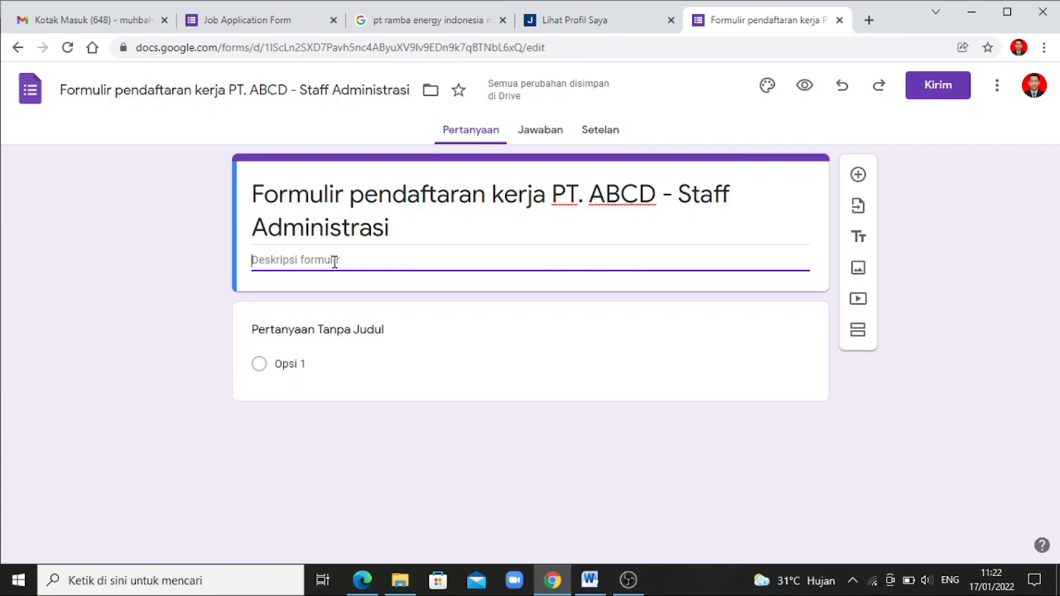
pyautogui.write('Kuali')
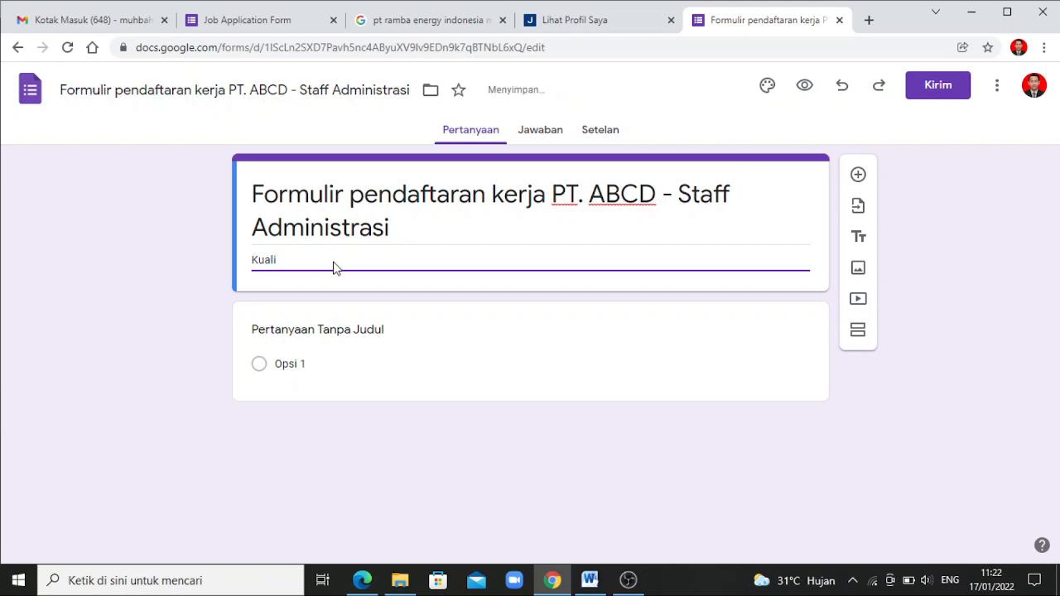
pyautogui.write('fikasi Staff Administrasi :')
pyautogui.press('Return')
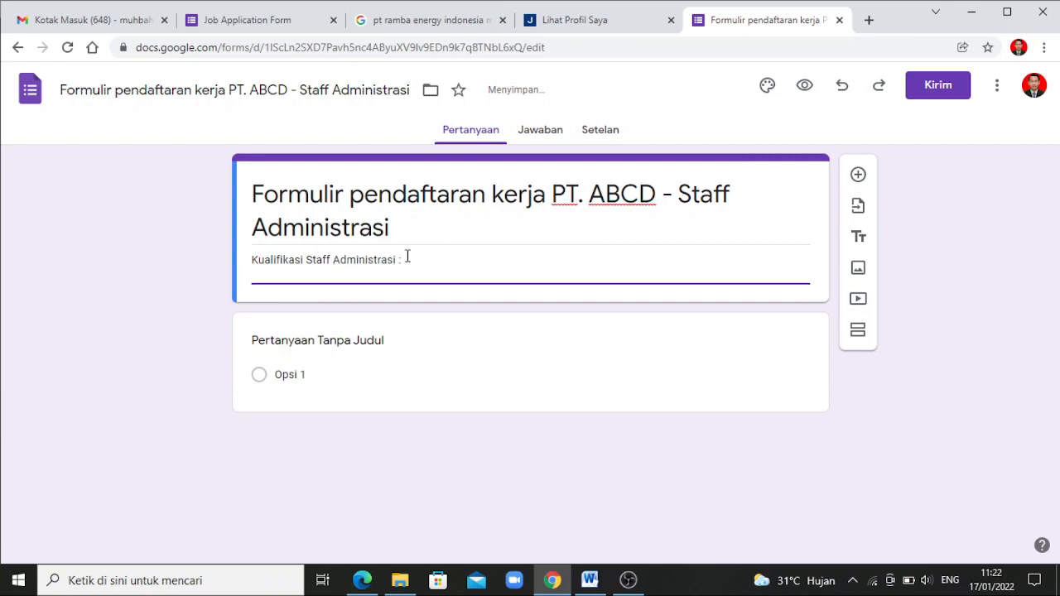
pyautogui.write('1. Laki-laki/perempuan')
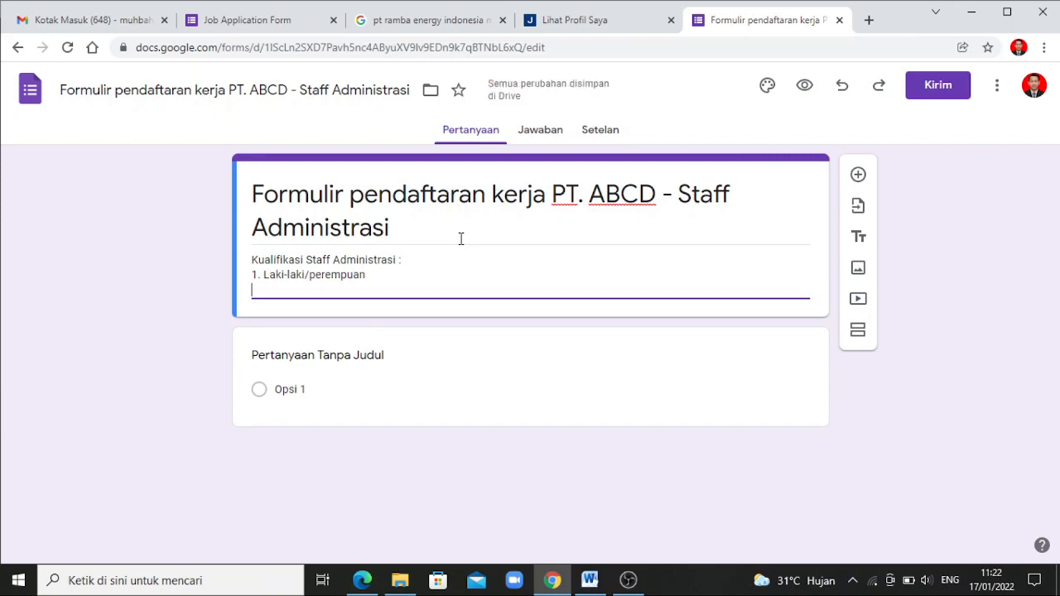
# Add line '2. Pendidikan min D3/S1 (Segala jurusan)' and begin line '3. Minimal pengalaman'
pyautogui.press('Return')
pyautogui.write('2. ')
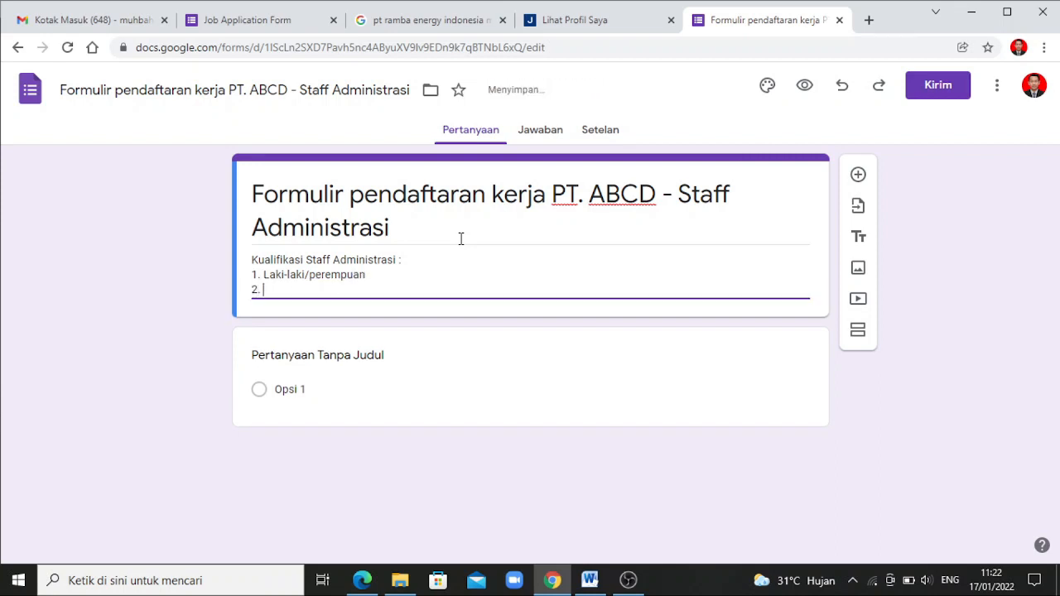
pyautogui.write('Pendidikan min D3')
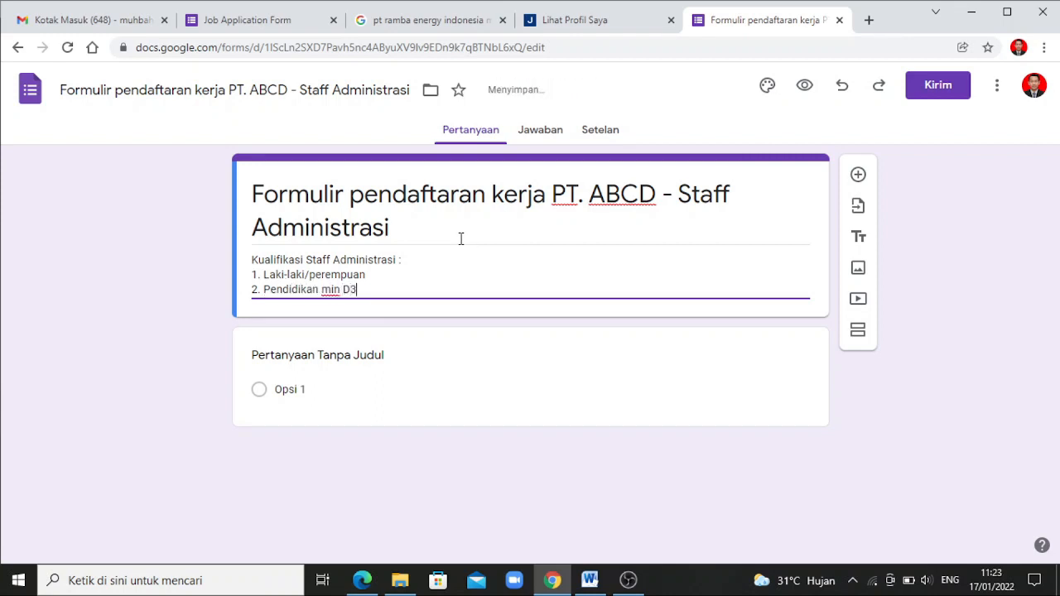
pyautogui.write('/S1 (Segala jurusan')
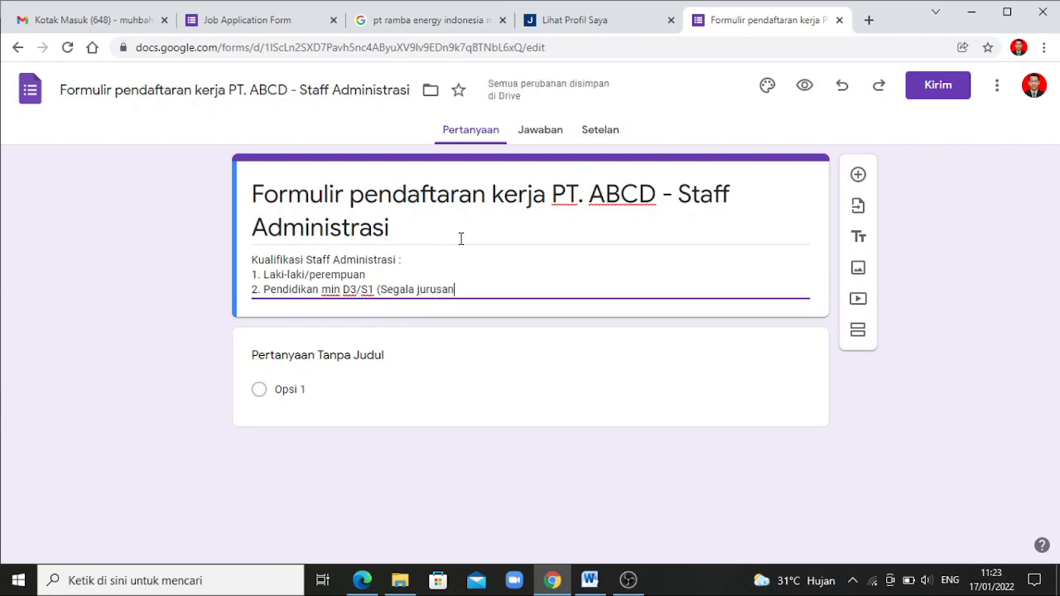
pyautogui.write(')')
pyautogui.press('Return')
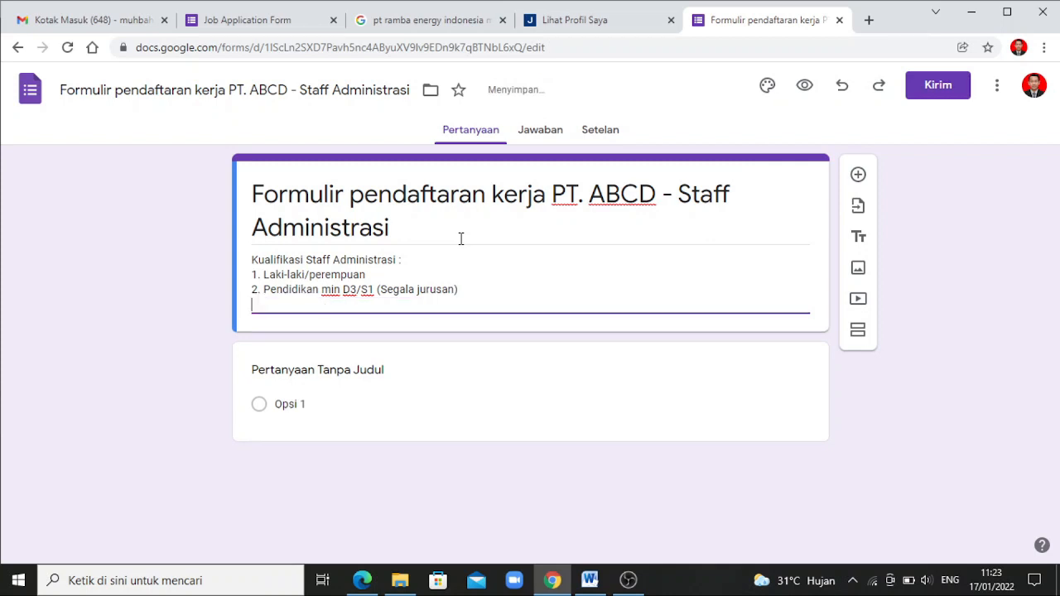
pyautogui.write('3. ')
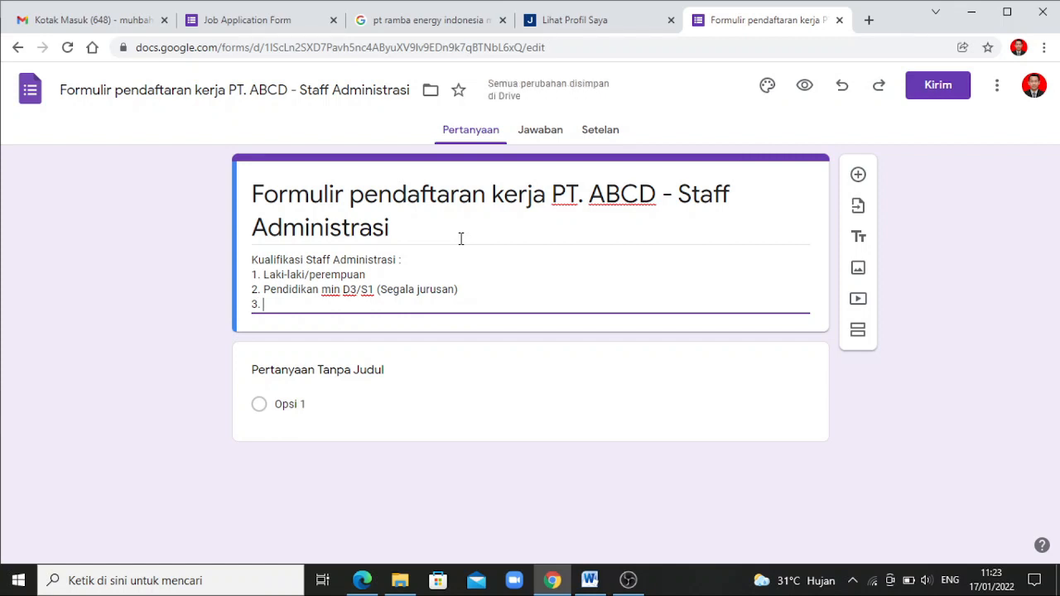
pyautogui.write('Minimal')
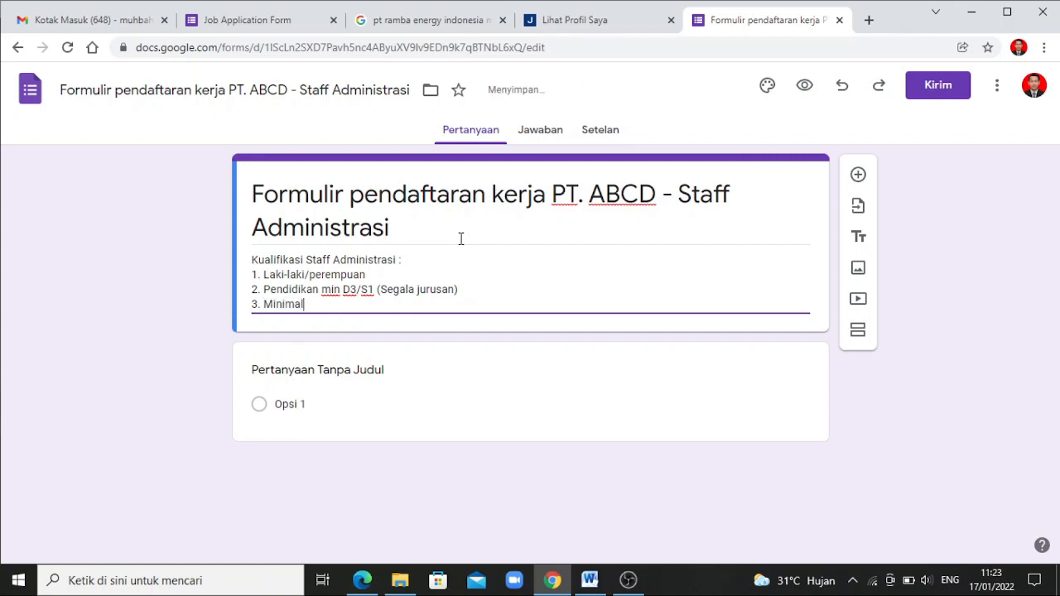
pyautogui.write(' pengalaman ')
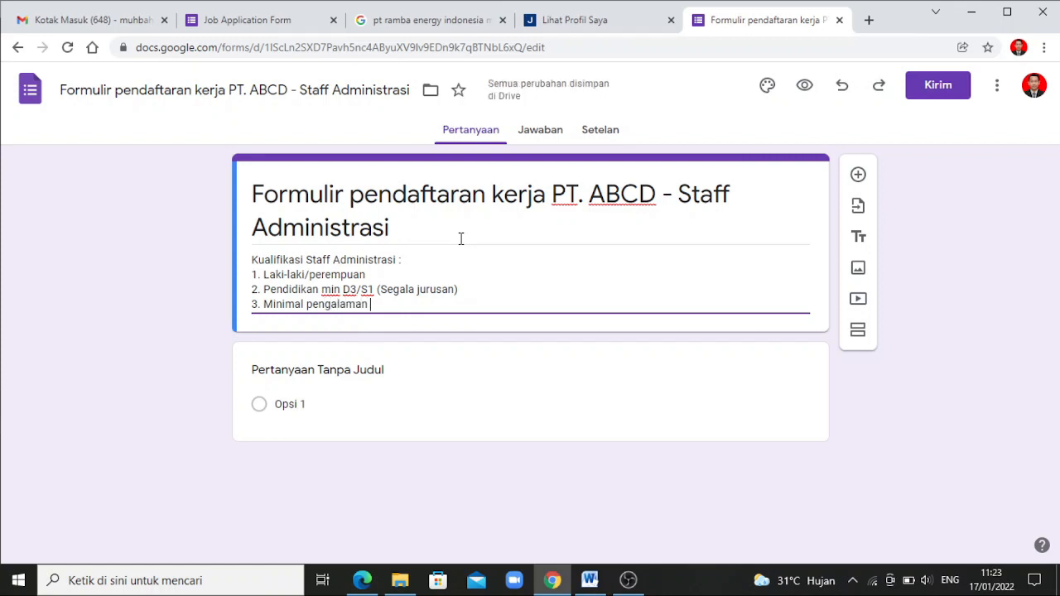
pyautogui.write('1')
pyautogui.press('BackSpace')
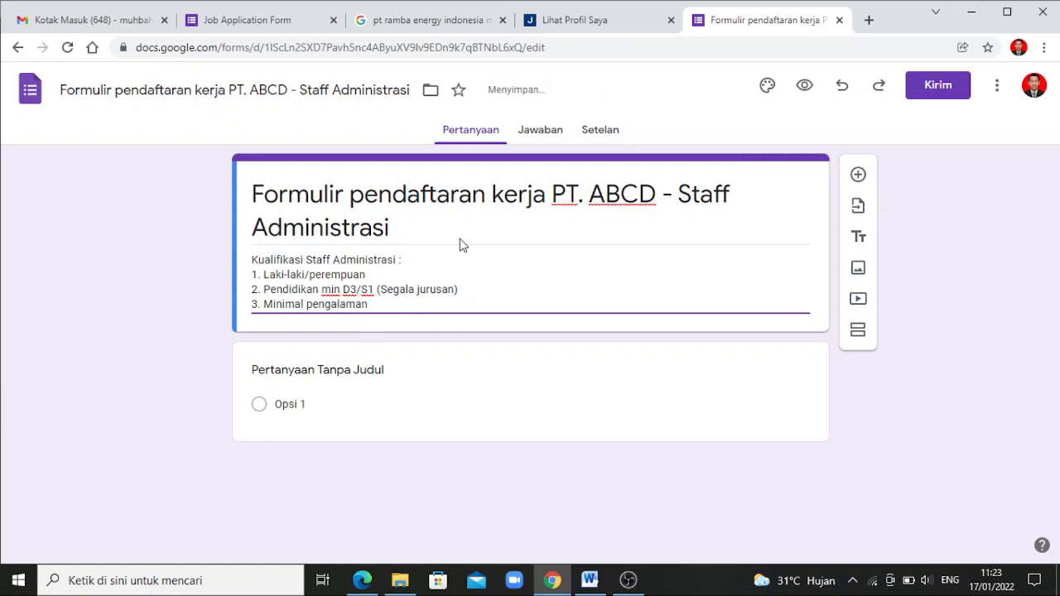
# Finish line 3 with 'dibidangnya 1 tahun, fresh graduated are welcome'; add 'Usia Max. 30 tahun' and 'Menguasai Ms. Office, terutama Excel'
pyautogui.write('dibidangnya 1 tahun')
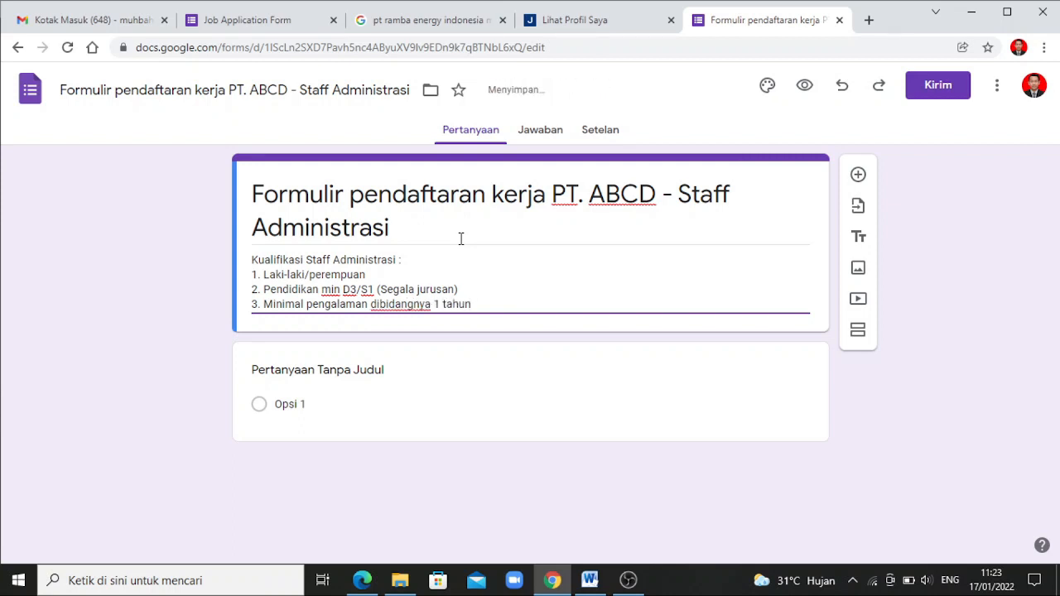
pyautogui.write(', fresh graduated')
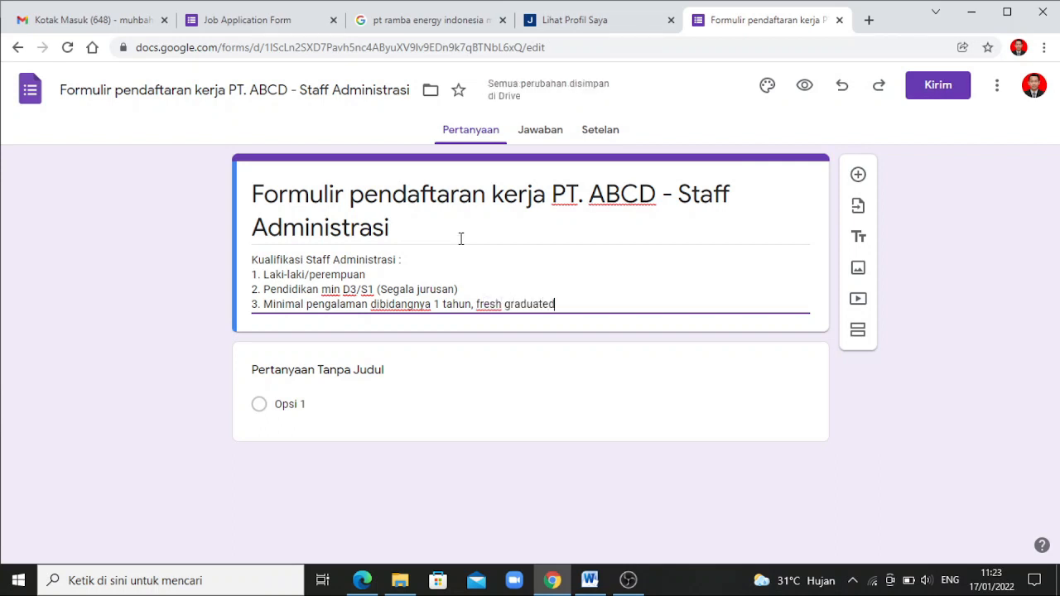
pyautogui.write(' are welcome')
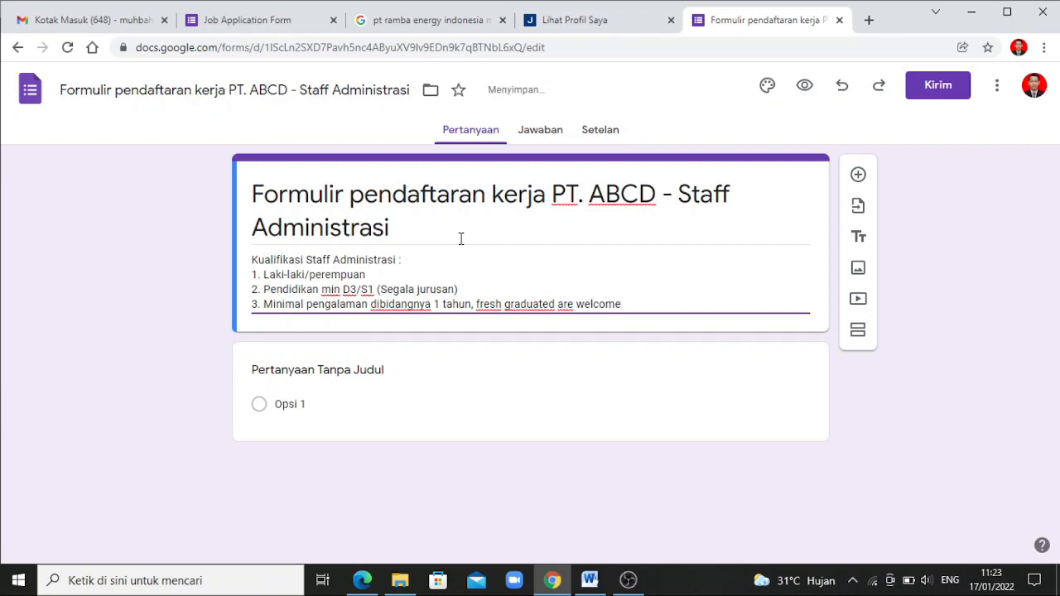
pyautogui.press('Return')
pyautogui.write('4')
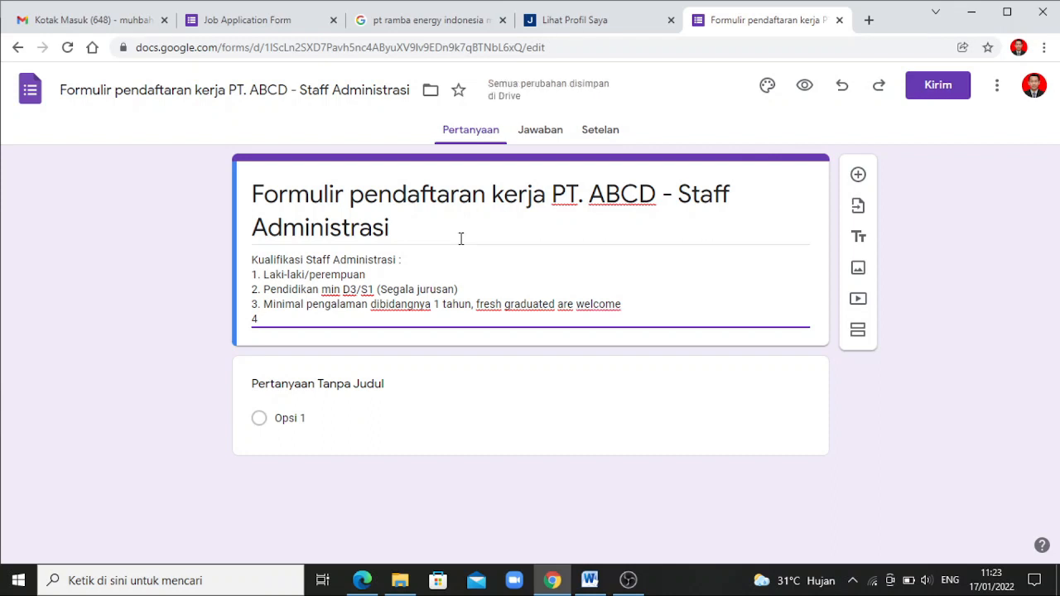
pyautogui.write('Usia Ma')
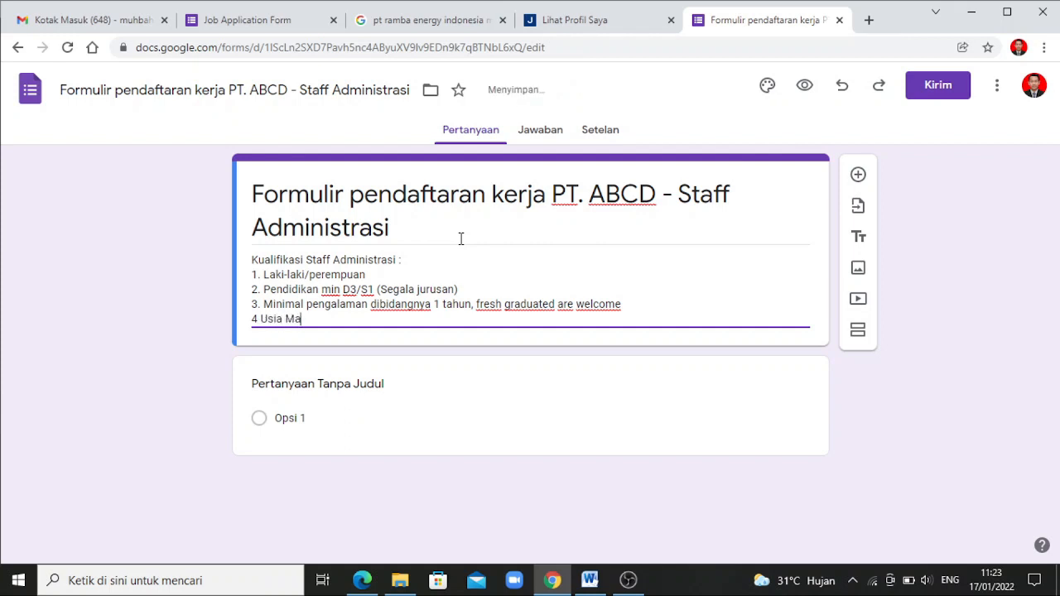
pyautogui.write('x. 30 tahun')
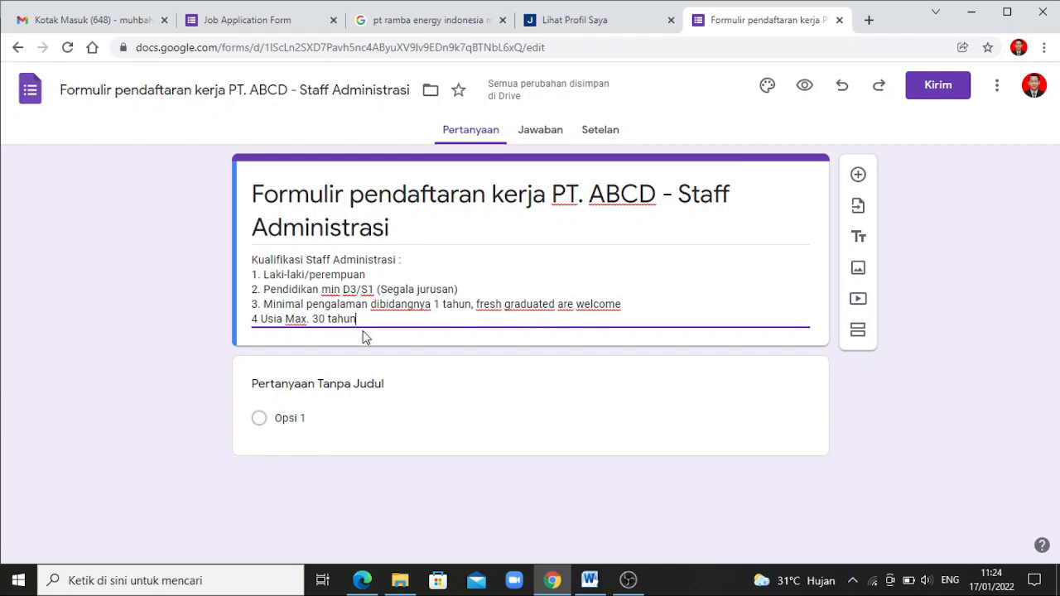
pyautogui.press('Return')
pyautogui.write('5')
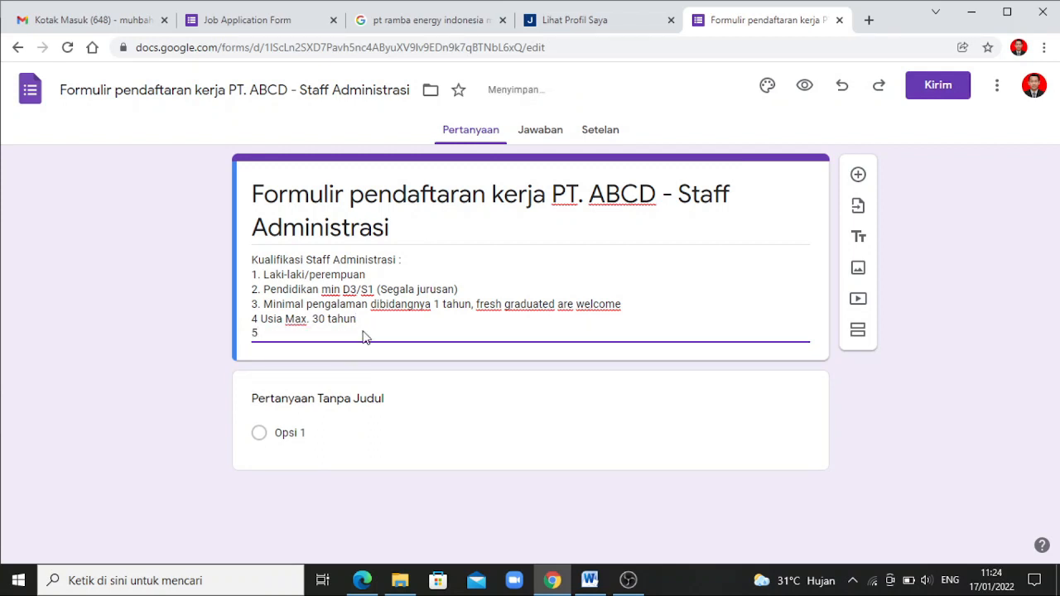
pyautogui.write('. Menguasai Ms. O')
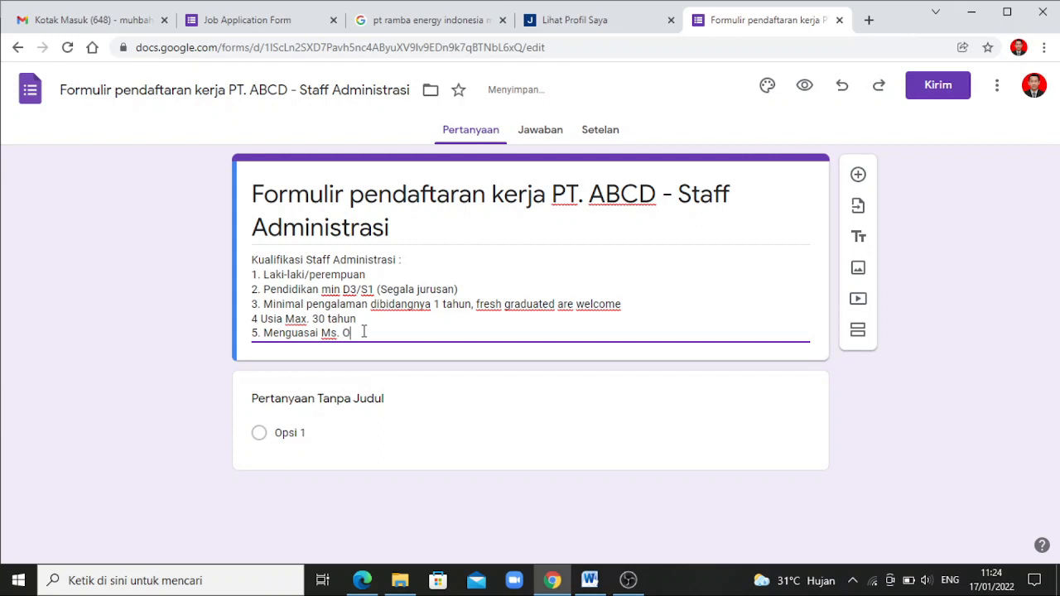
pyautogui.write('ffice, terutama')
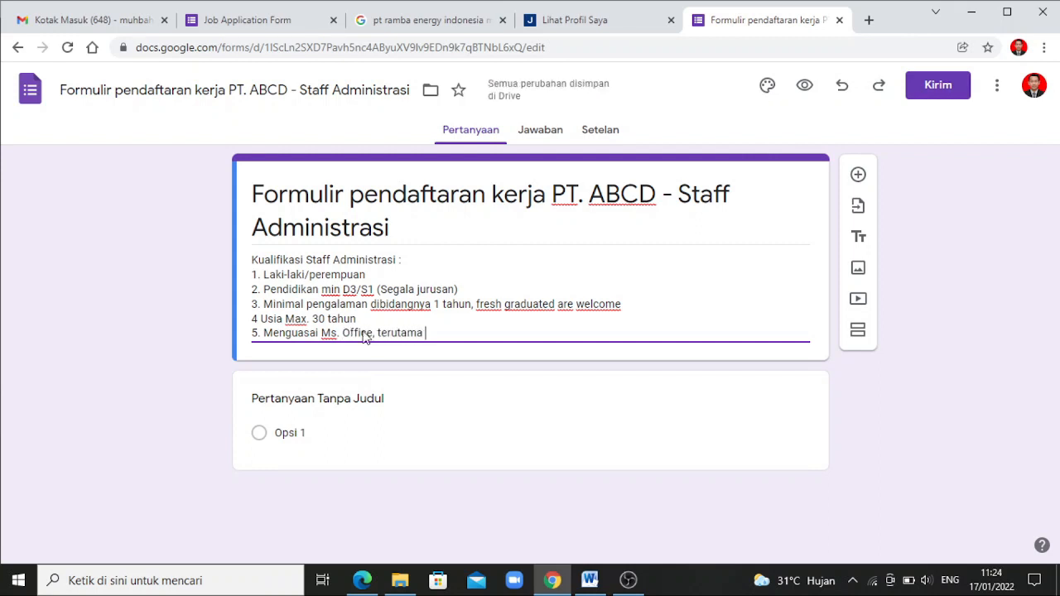
pyautogui.write(' Excel')
# Title the first question 'Masukkan email' and open its question-type list to pick Jawaban singkat
pyautogui.click(363, 401)
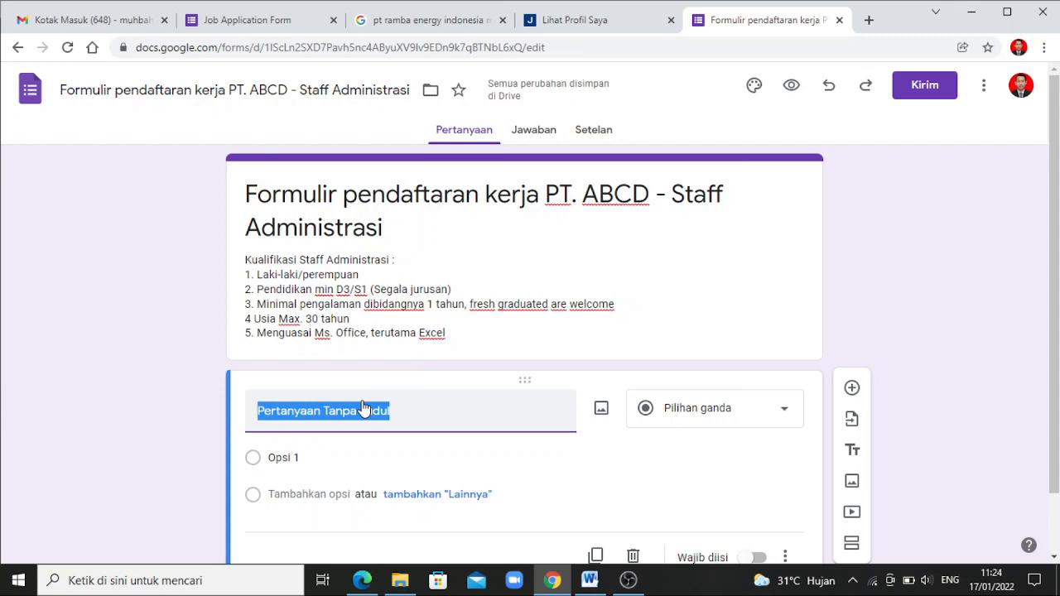
pyautogui.write('Masukk')
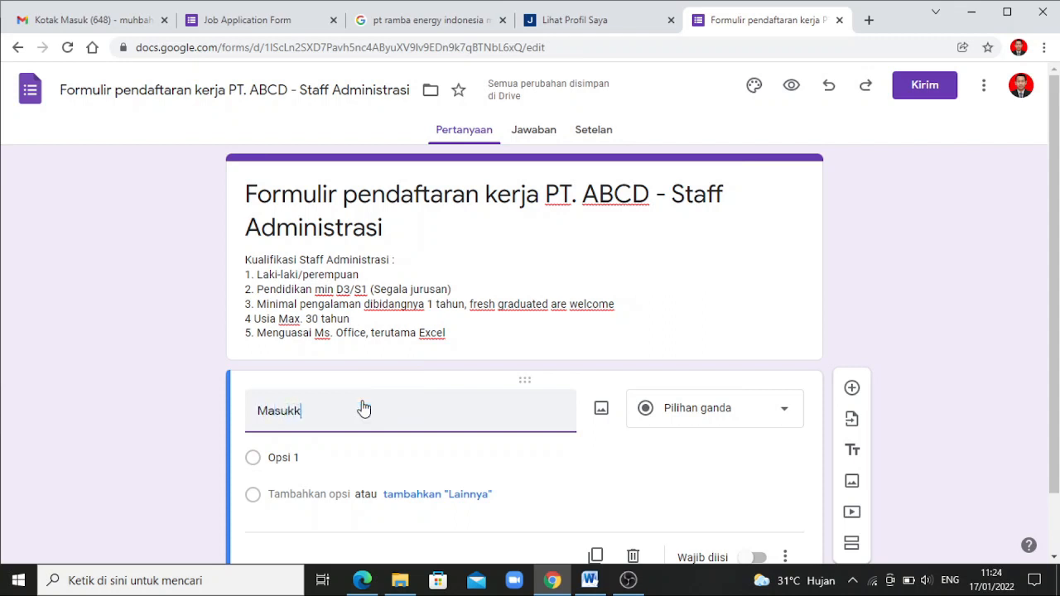
pyautogui.write('an email')
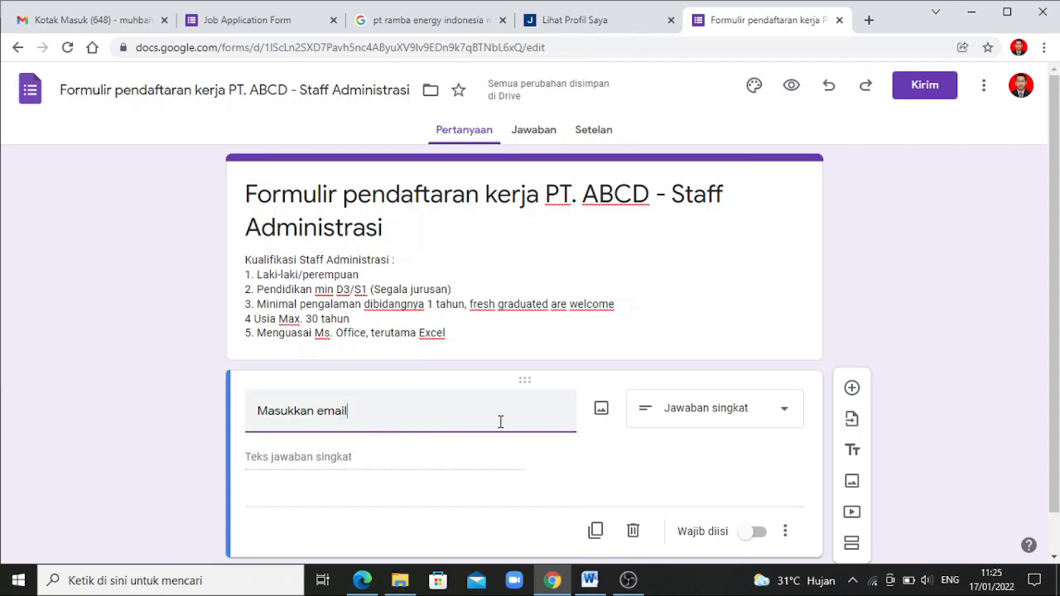
pyautogui.click(675, 420)
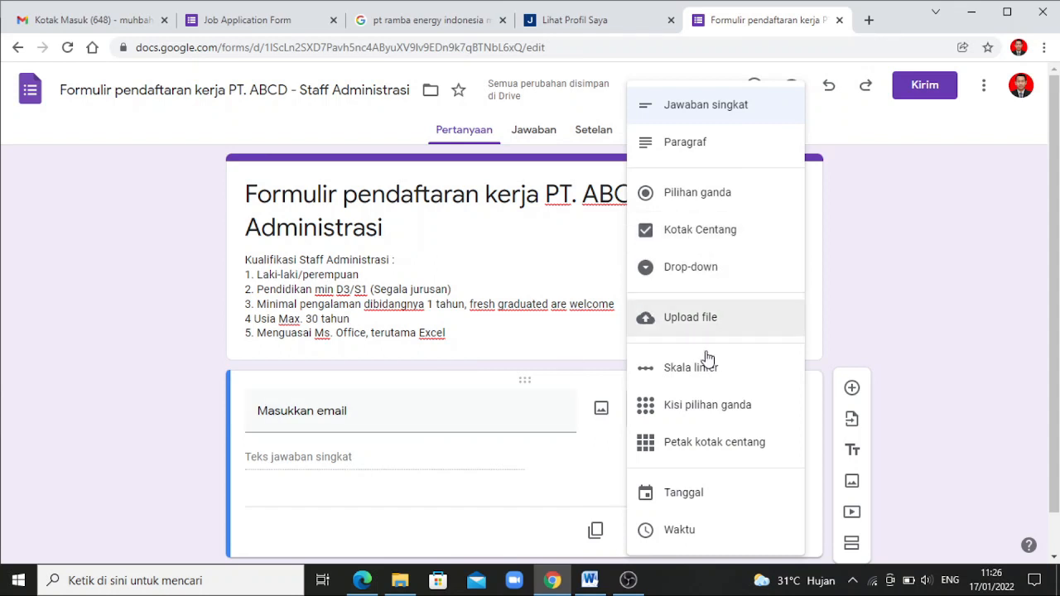
pyautogui.click(604, 447)
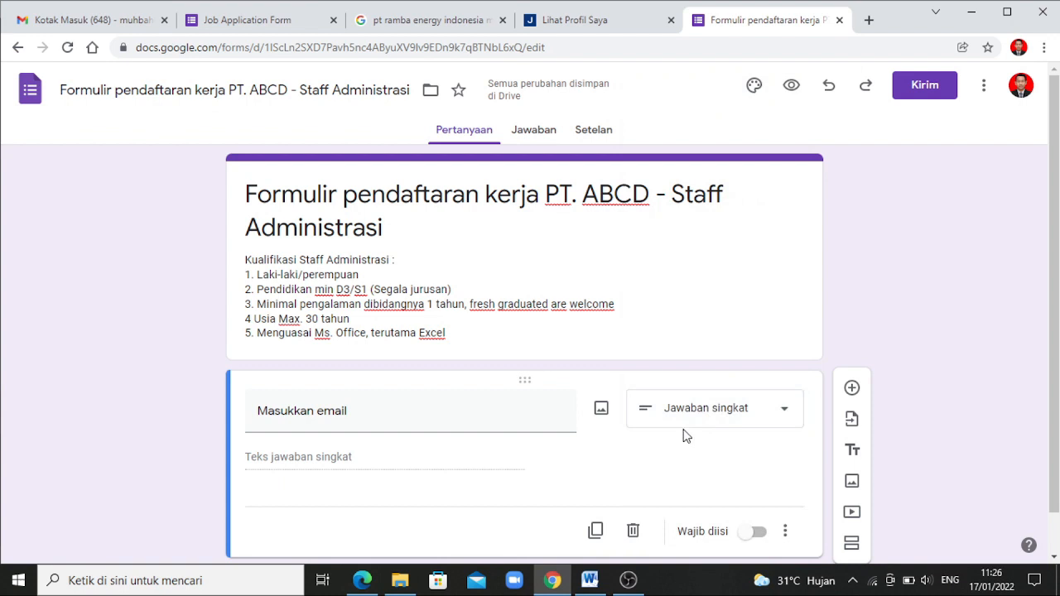
pyautogui.click(778, 409)
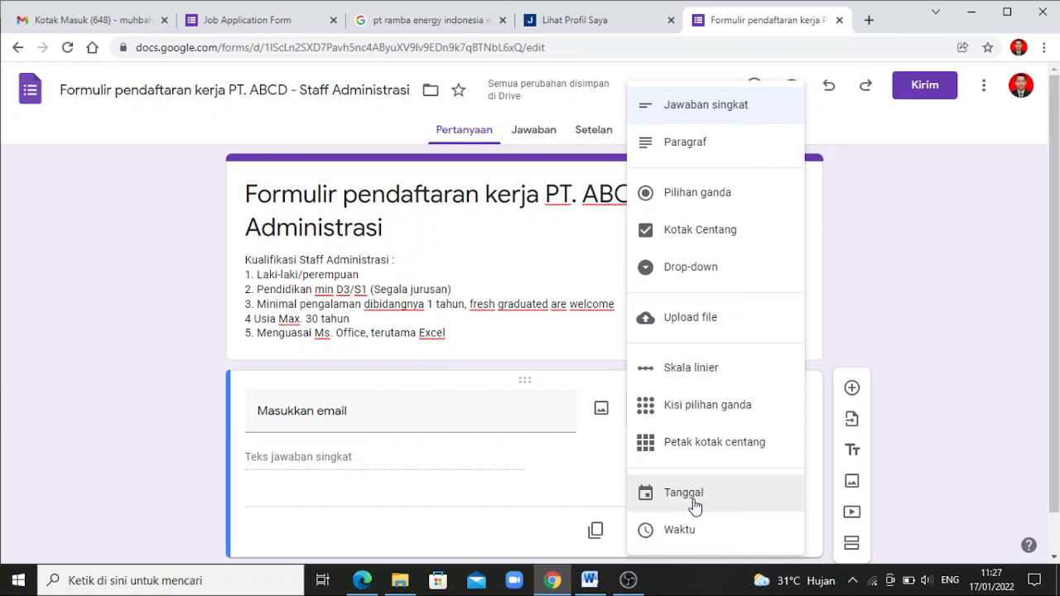
pyautogui.click(599, 477)
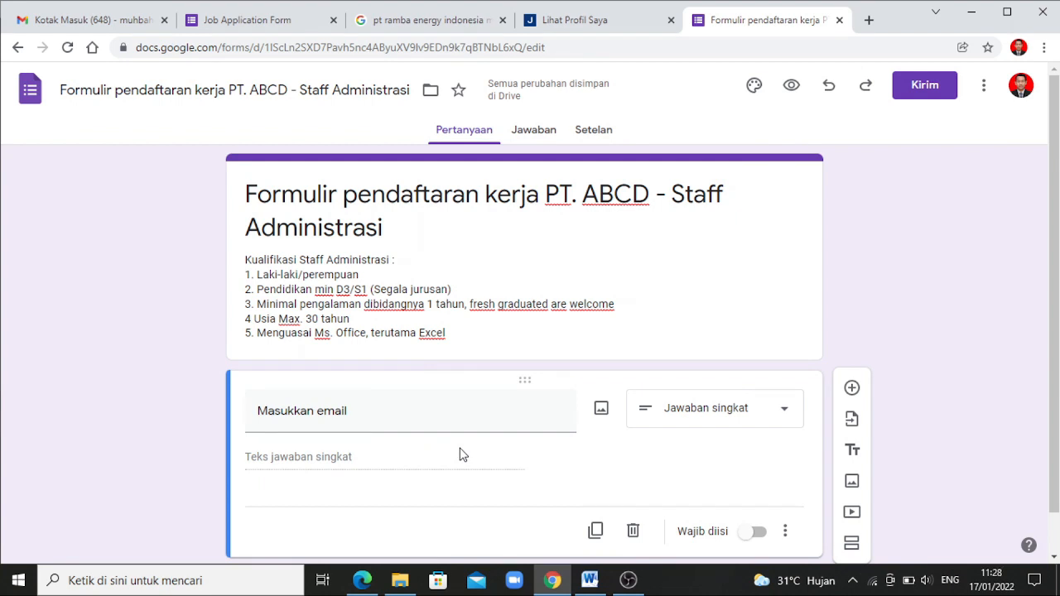
# Add a short-answer question 'Nama lengkap' and insert another new question beneath it
pyautogui.click(853, 391)
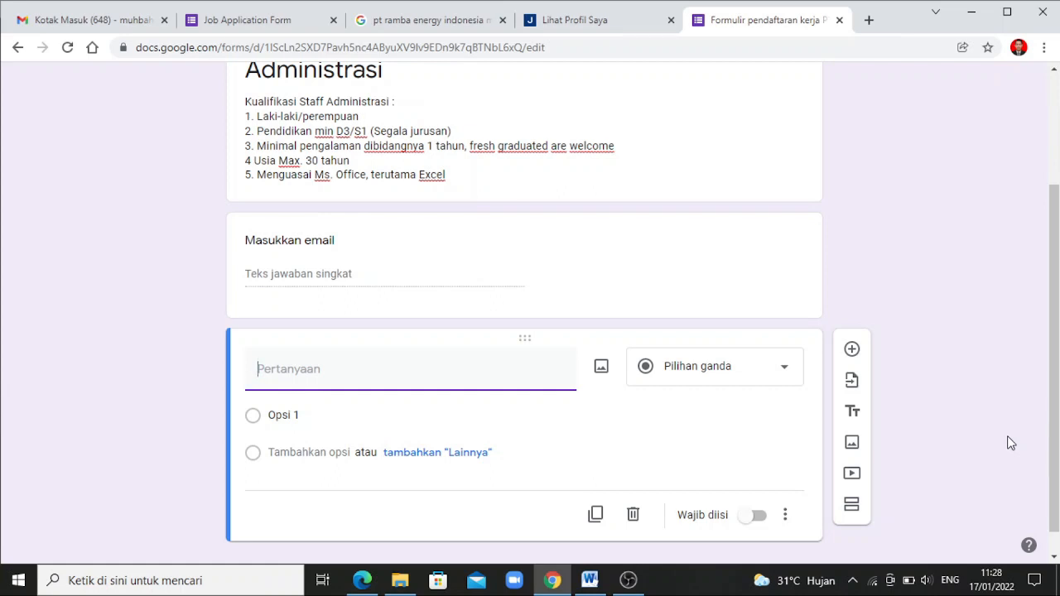
pyautogui.write('Nama lengkap')
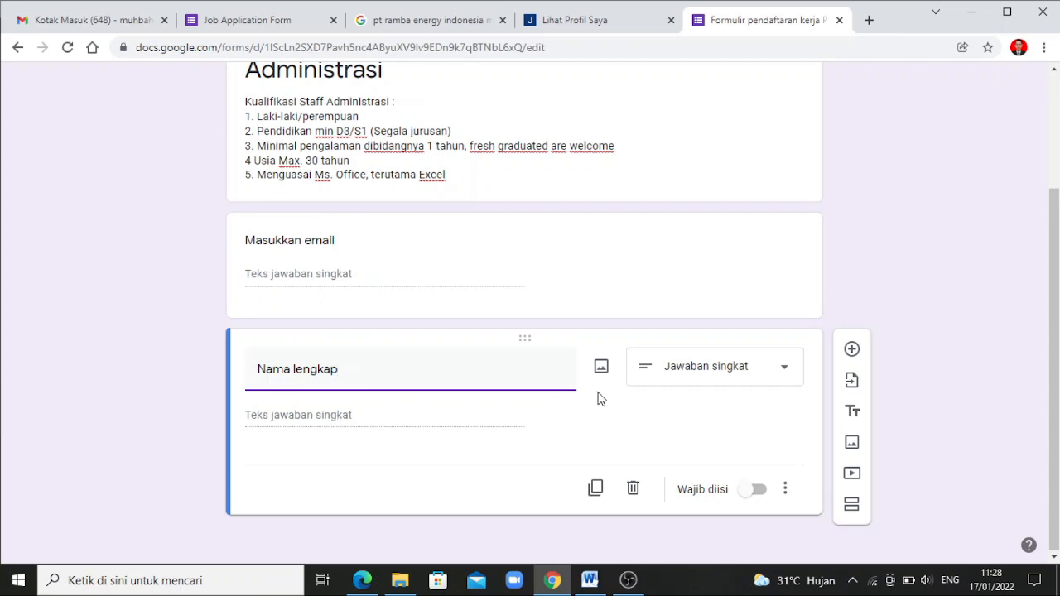
pyautogui.click(699, 380)
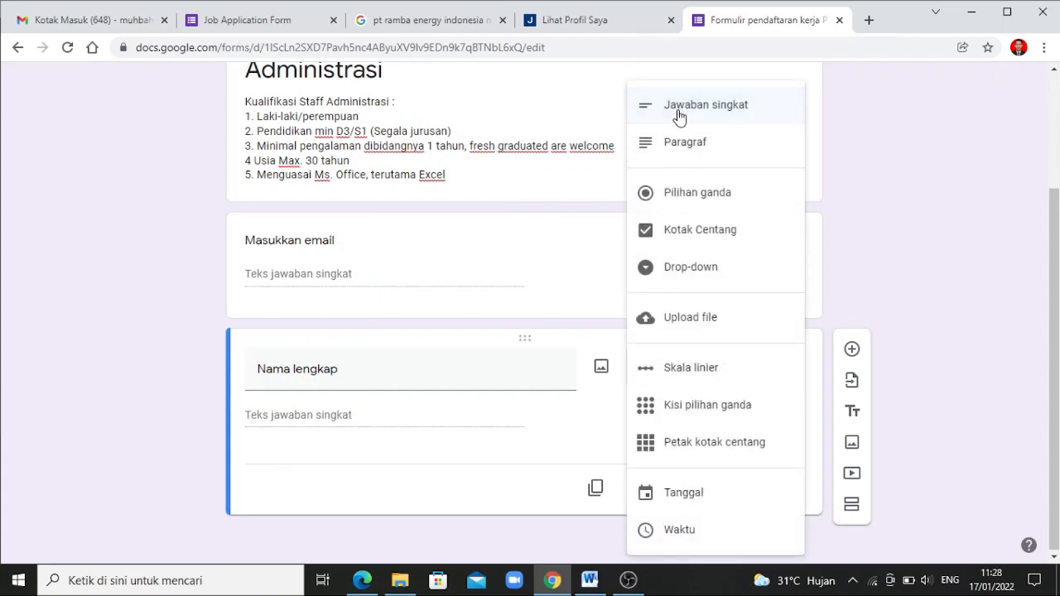
pyautogui.click(850, 169)
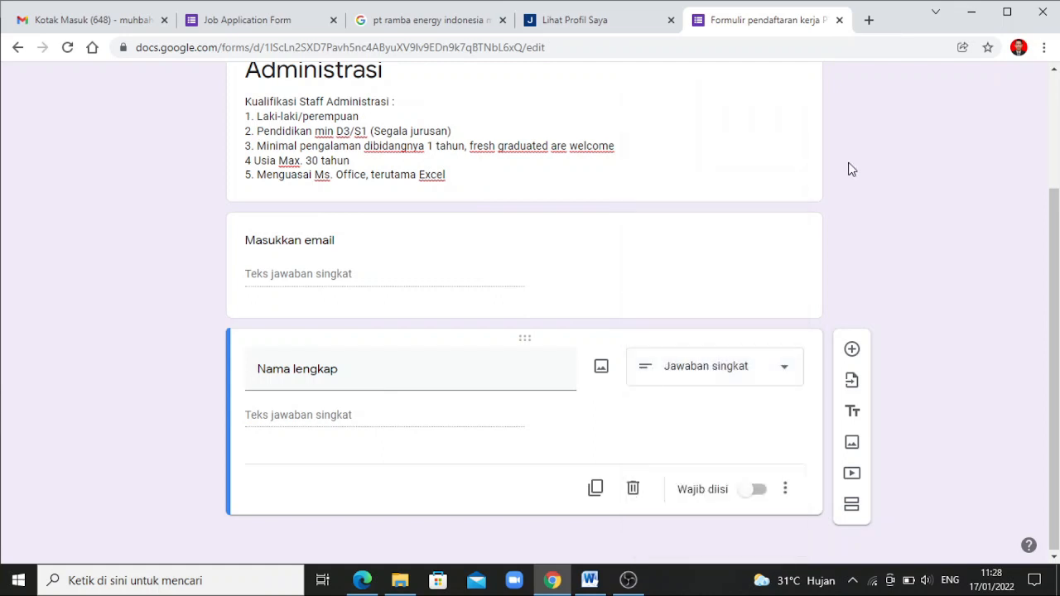
pyautogui.click(852, 350)
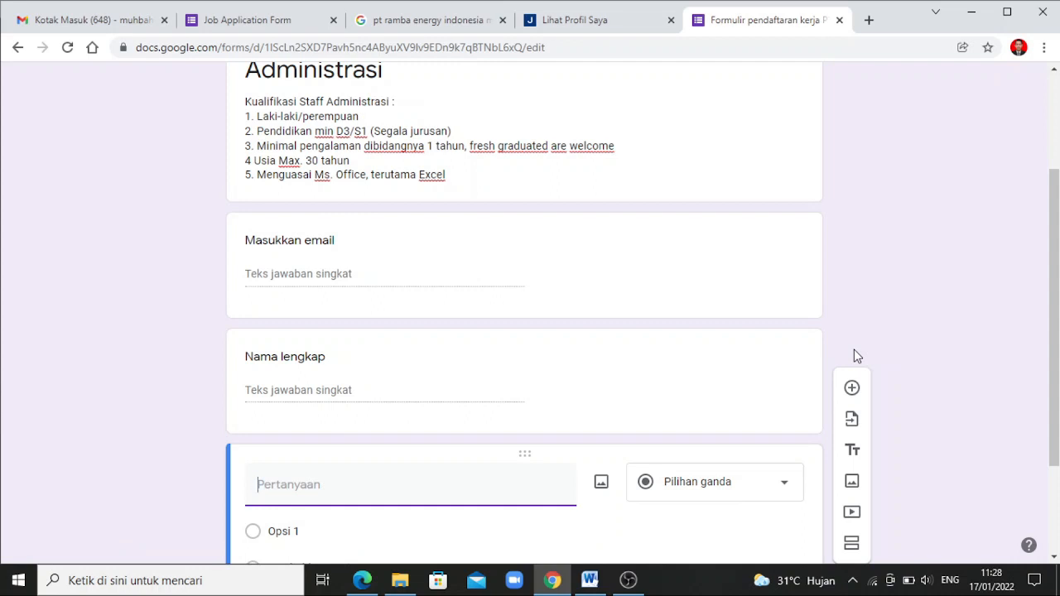
# Title the third question 'Alamat sesuai KTP' and add another question below it
pyautogui.write('Alamat seu')
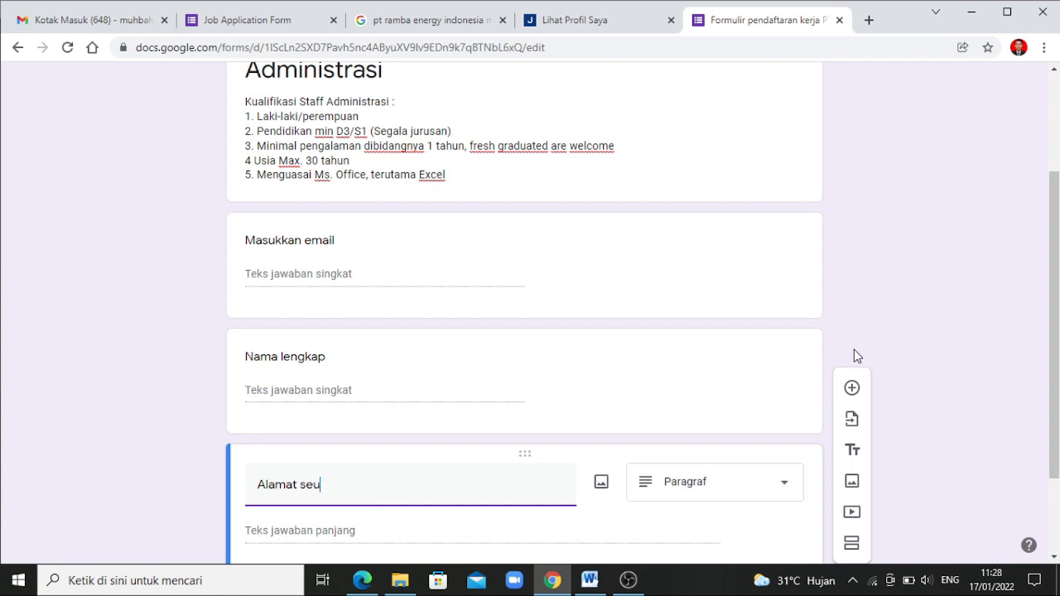
pyautogui.press('BackSpace')
pyautogui.write('suai KTP')
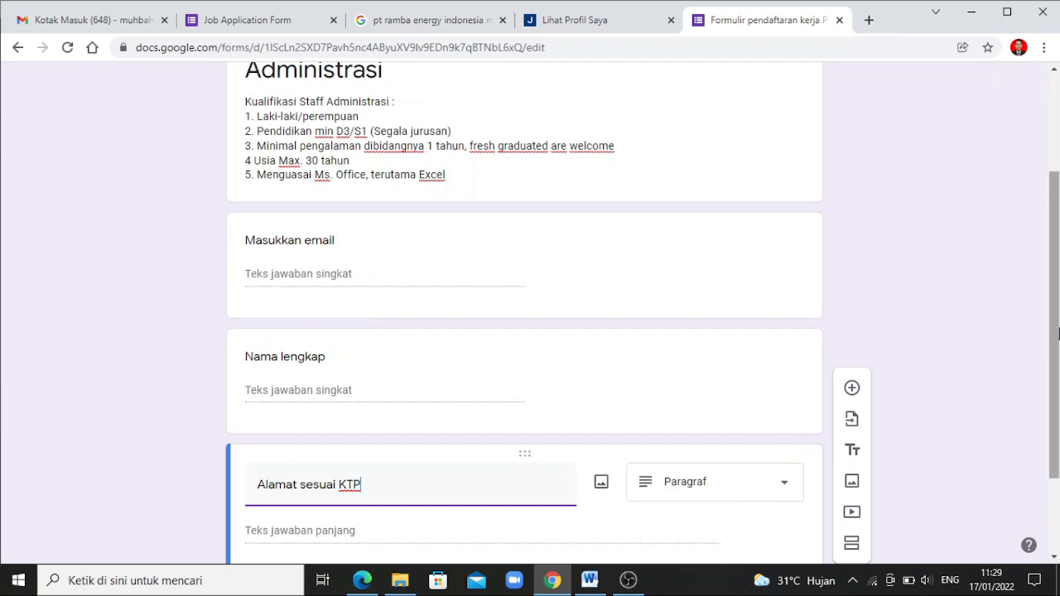
pyautogui.moveTo(1057, 332); pyautogui.dragTo(1057, 405)
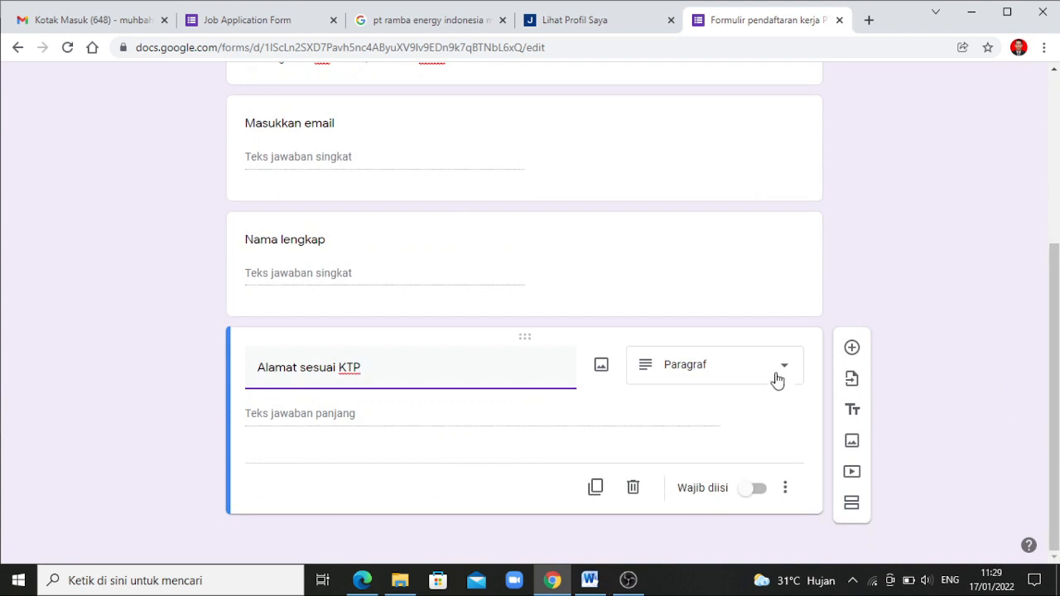
pyautogui.click(852, 348)
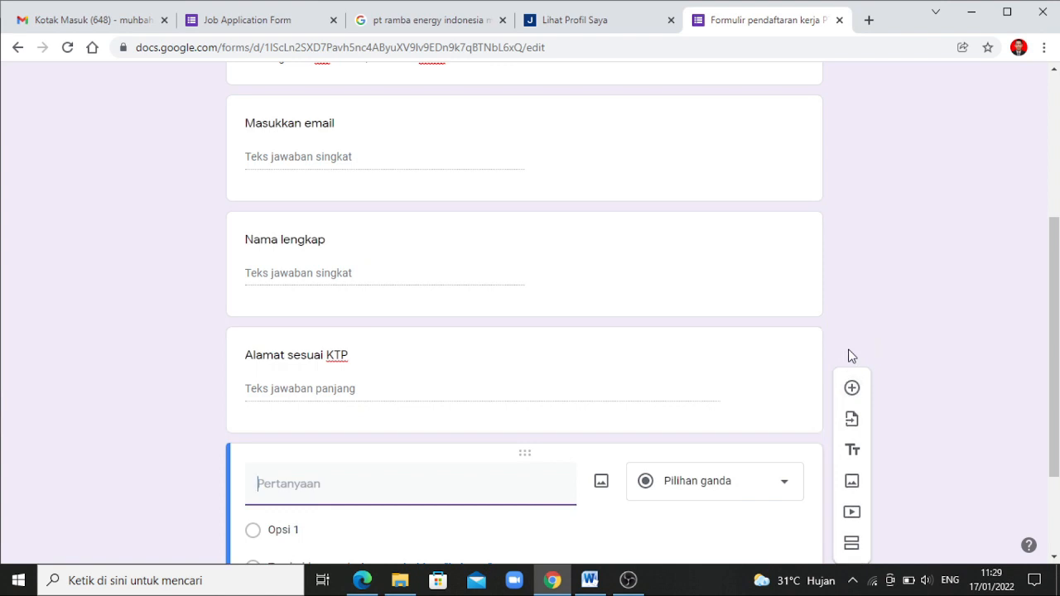
# Title the new question 'Pendidikan' and keep it as multiple choice (Pilihan ganda)
pyautogui.write('p')
pyautogui.press('BackSpace')
pyautogui.write('Pendidikan')
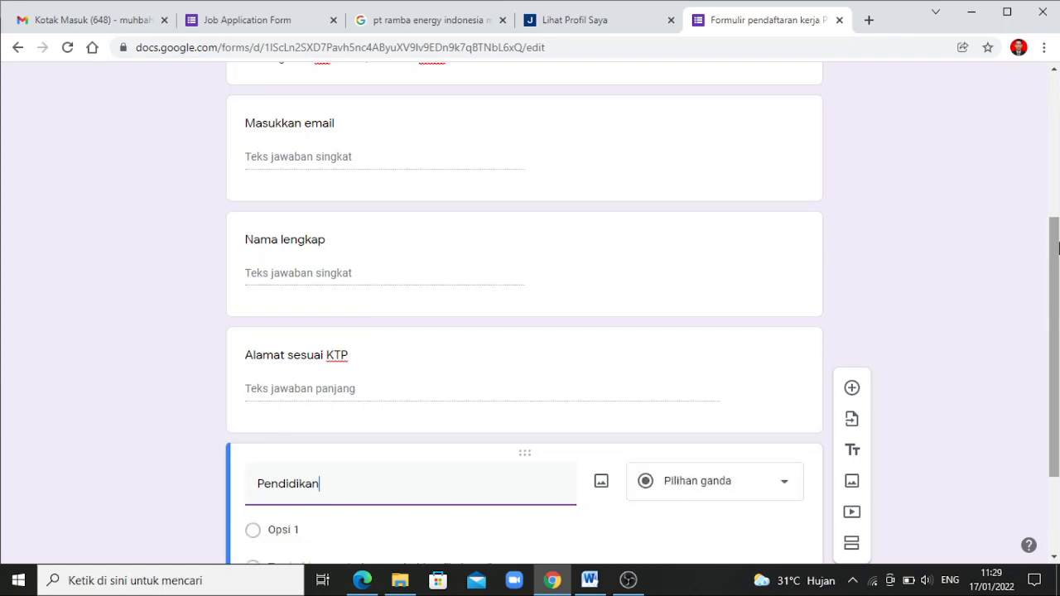
pyautogui.moveTo(1050, 254); pyautogui.dragTo(1041, 334)
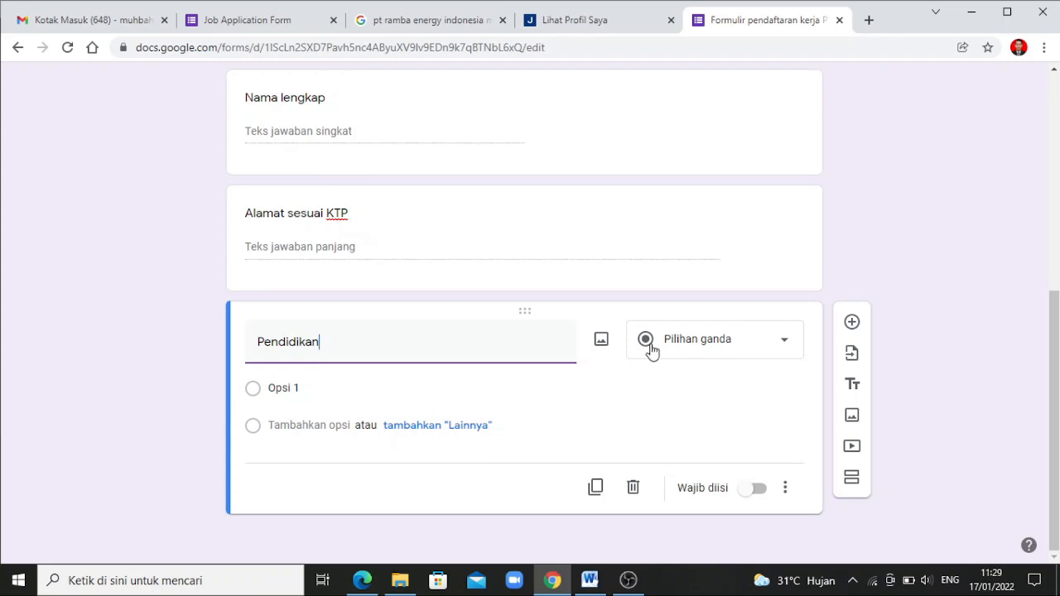
pyautogui.click(750, 350)
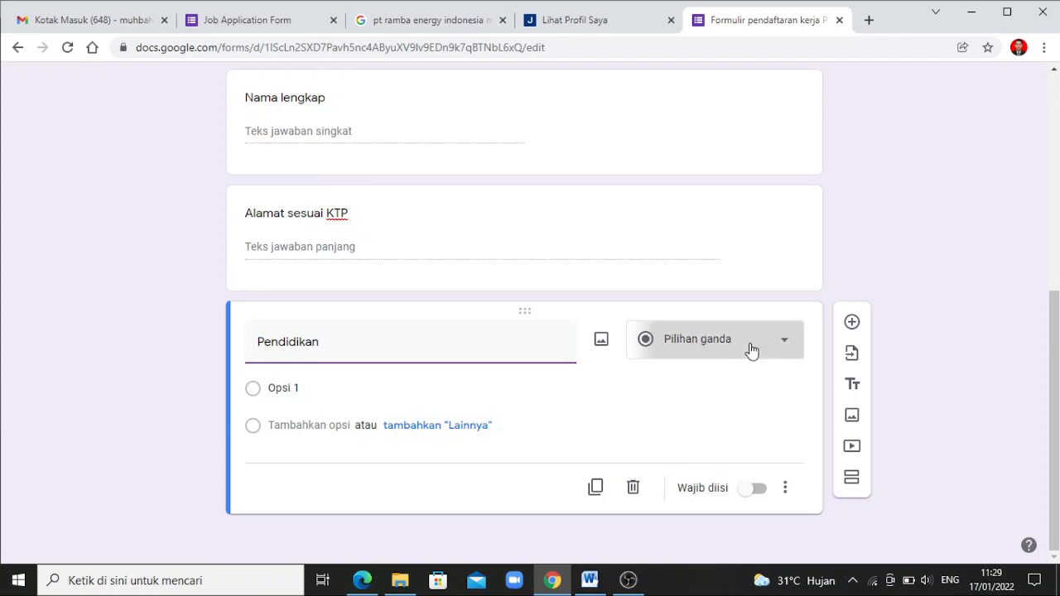
pyautogui.click(671, 196)
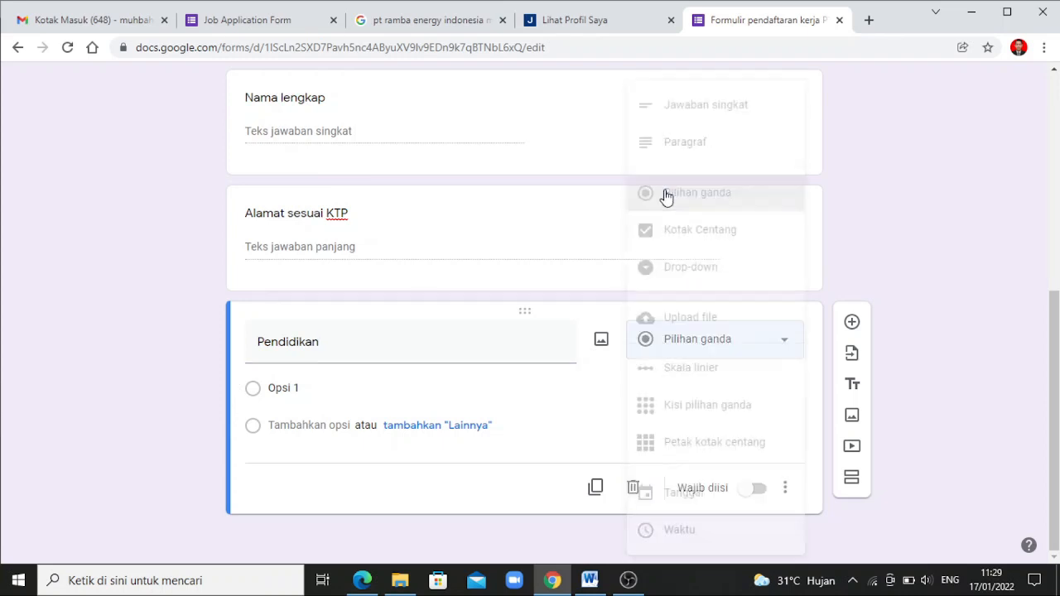
# Give Pendidikan the options SMK/SMA, D3, D4/S1 and S2, then add another question
pyautogui.click(314, 390)
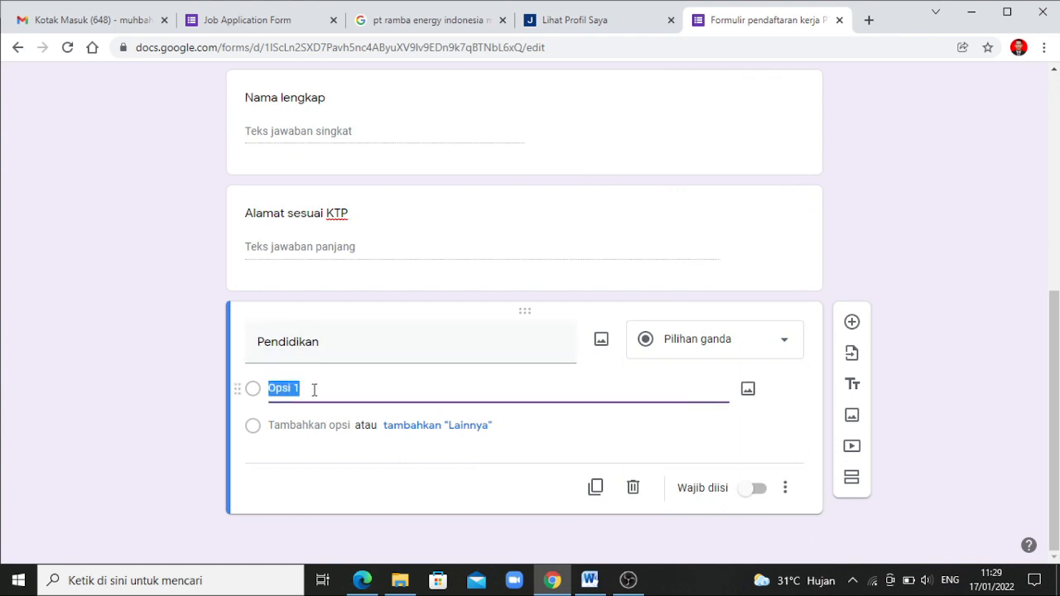
pyautogui.write('SMK/SMA')
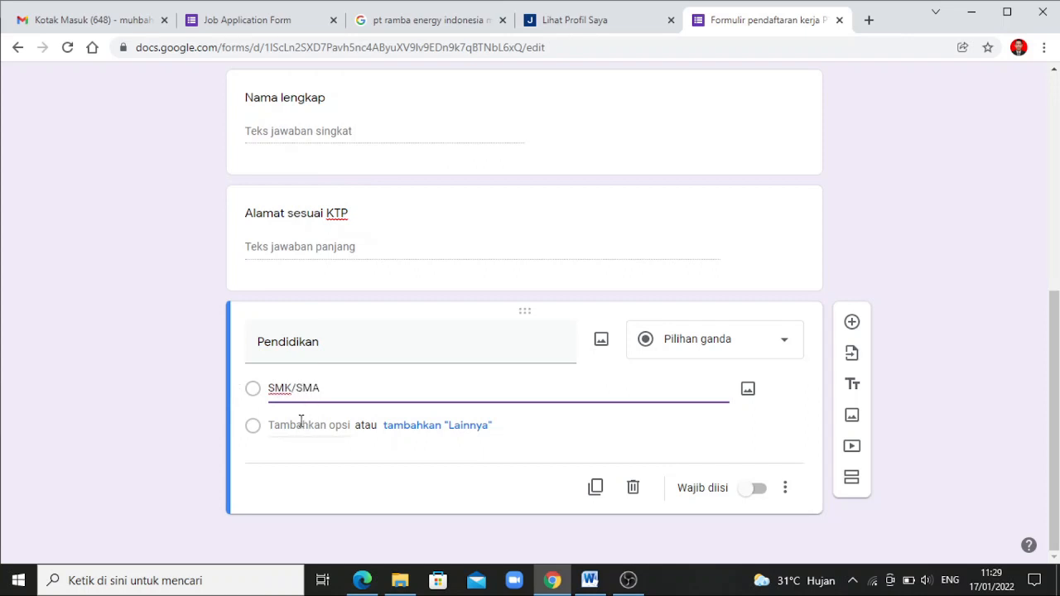
pyautogui.click(301, 426)
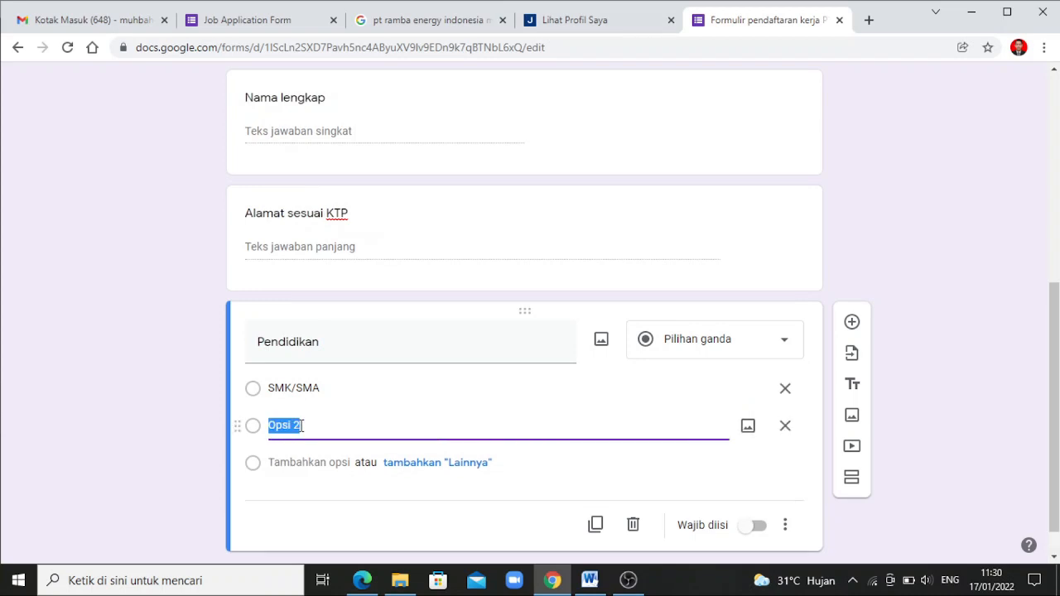
pyautogui.write('D3')
pyautogui.click(307, 464)
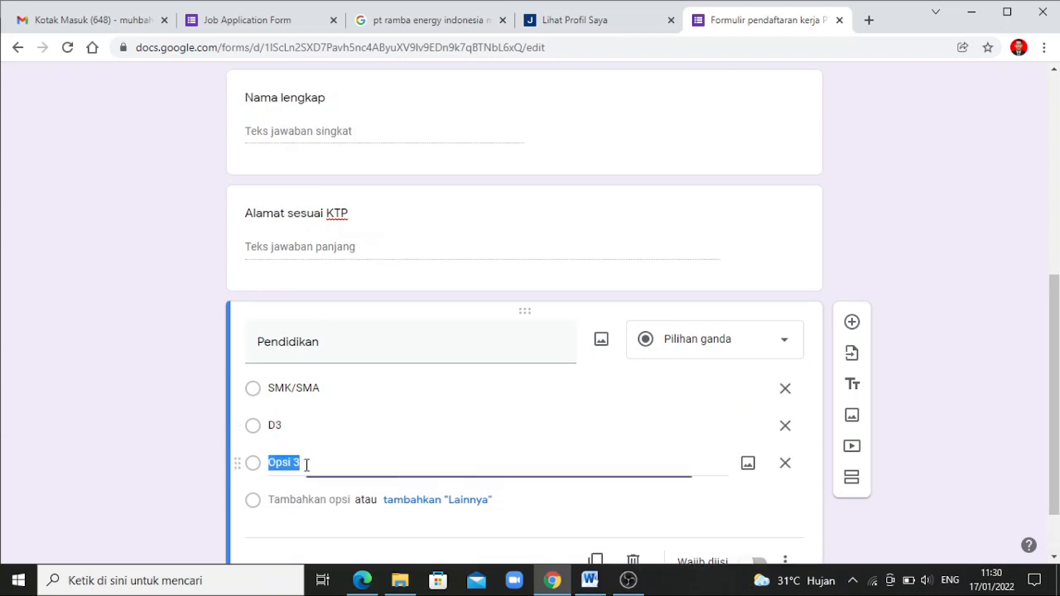
pyautogui.write('D4')
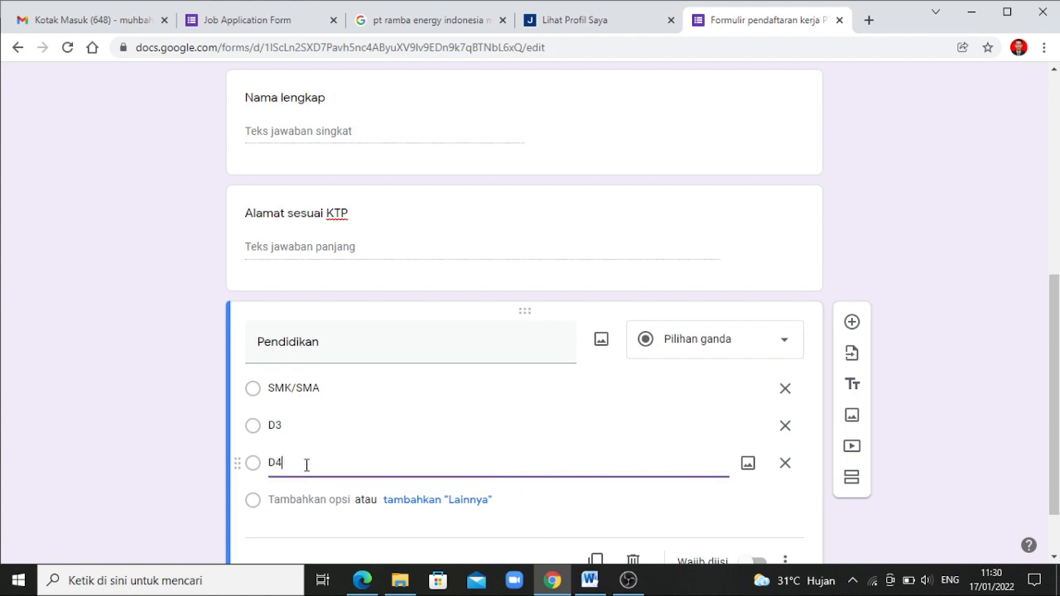
pyautogui.write('/S1')
pyautogui.click(304, 499)
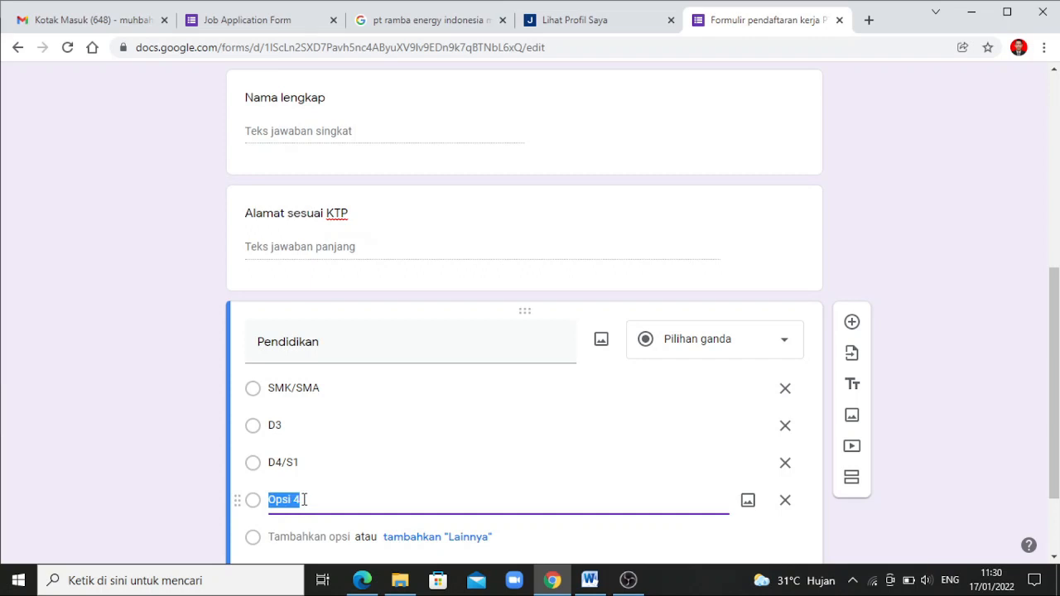
pyautogui.write('S2')
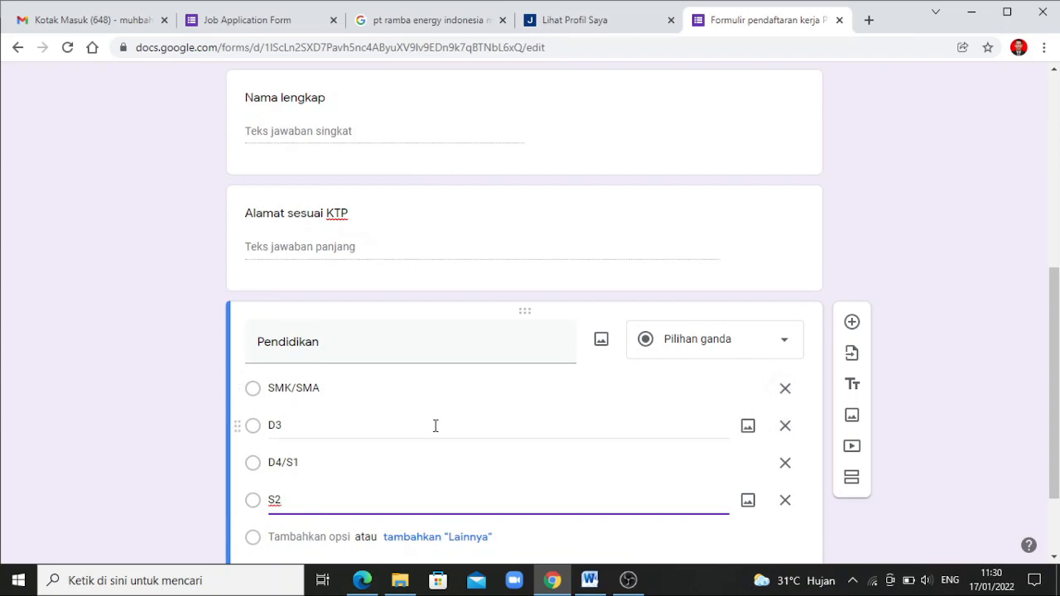
pyautogui.click(852, 323)
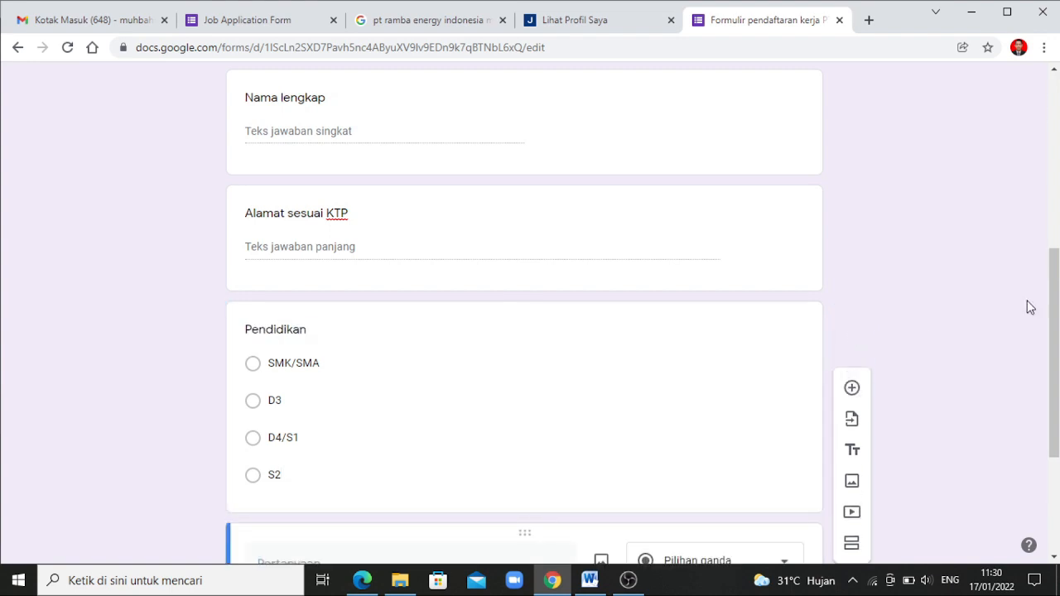
# Title the new question 'Universitas' and set it to short answer (Jawaban singkat)
pyautogui.scroll(-1, 1057, 320)
pyautogui.moveTo(1058, 321); pyautogui.dragTo(1025, 424)
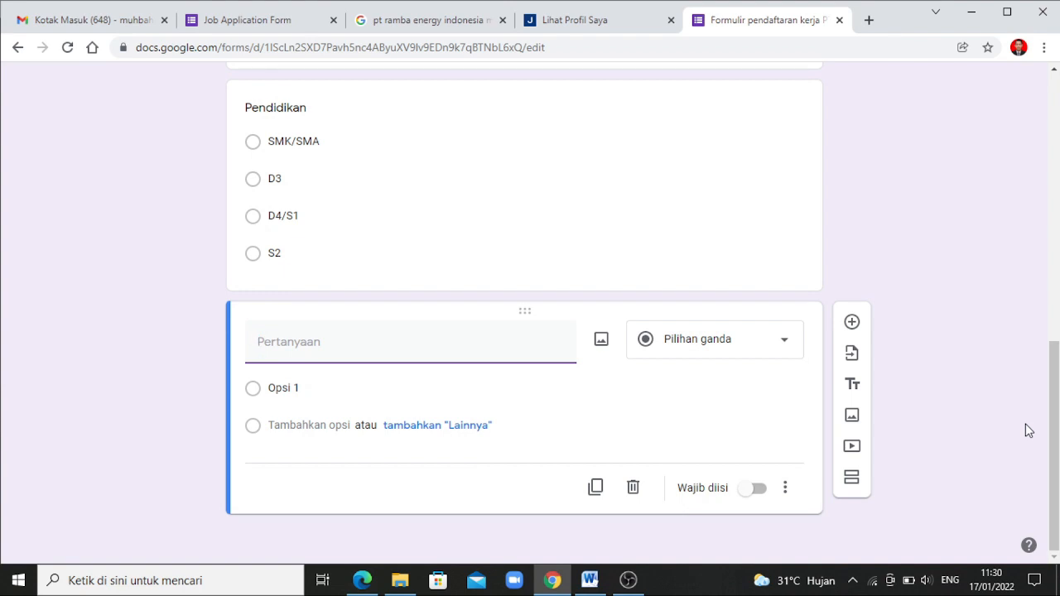
pyautogui.write('Un')
pyautogui.press('BackSpace')
pyautogui.write('niversitas')
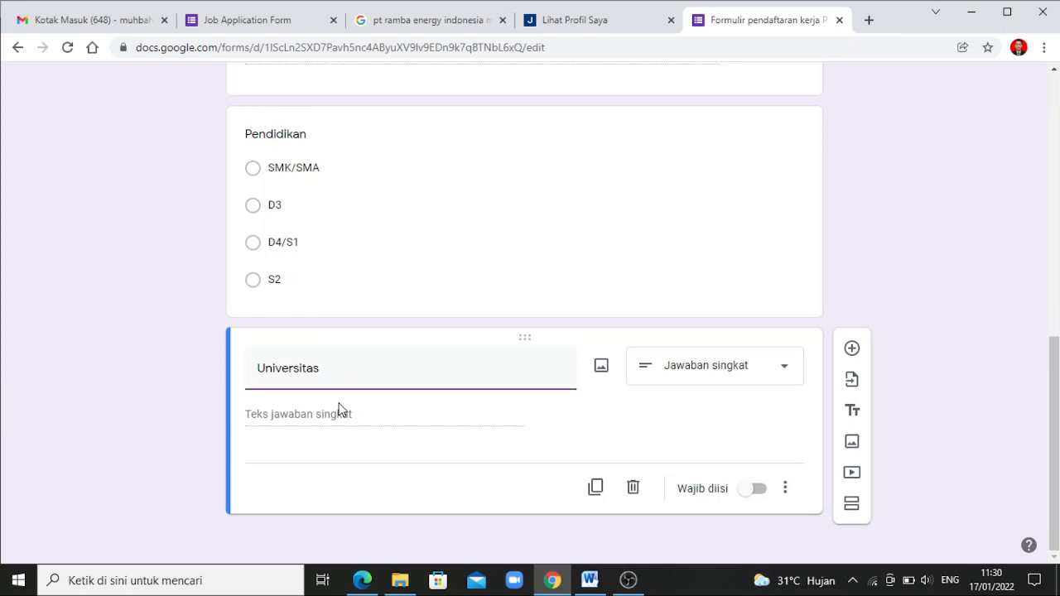
pyautogui.click(705, 377)
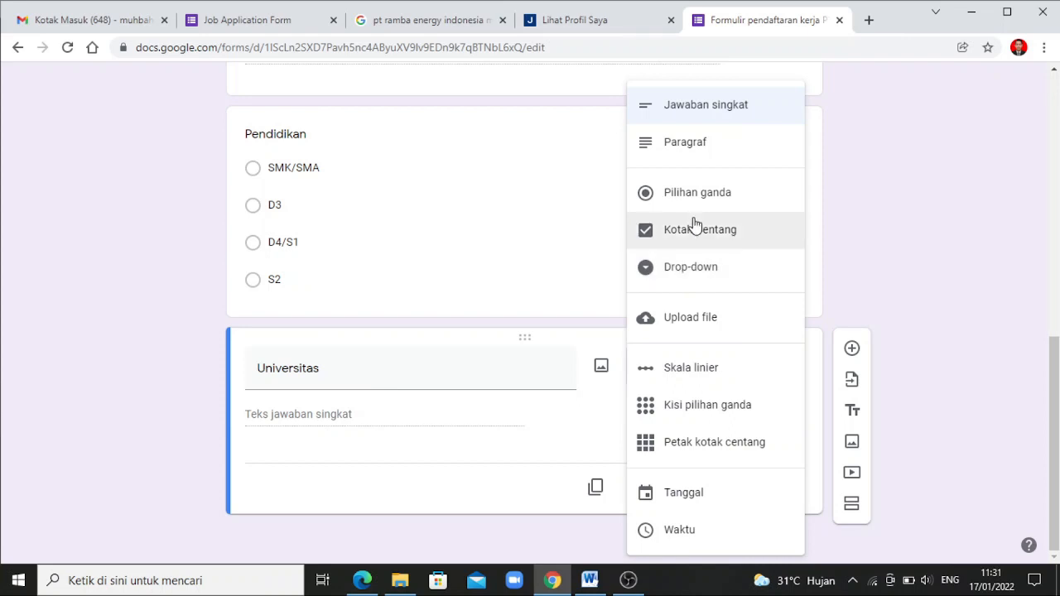
pyautogui.click(699, 110)
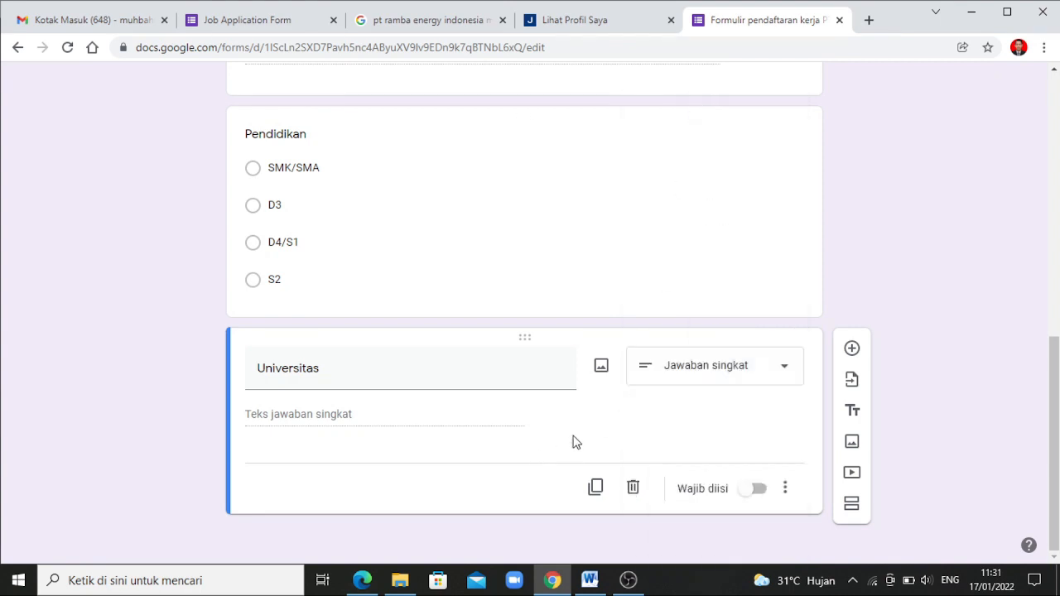
# Add a 'Tahun lulus' question below Universitas, then add another blank question beneath it
pyautogui.click(852, 349)
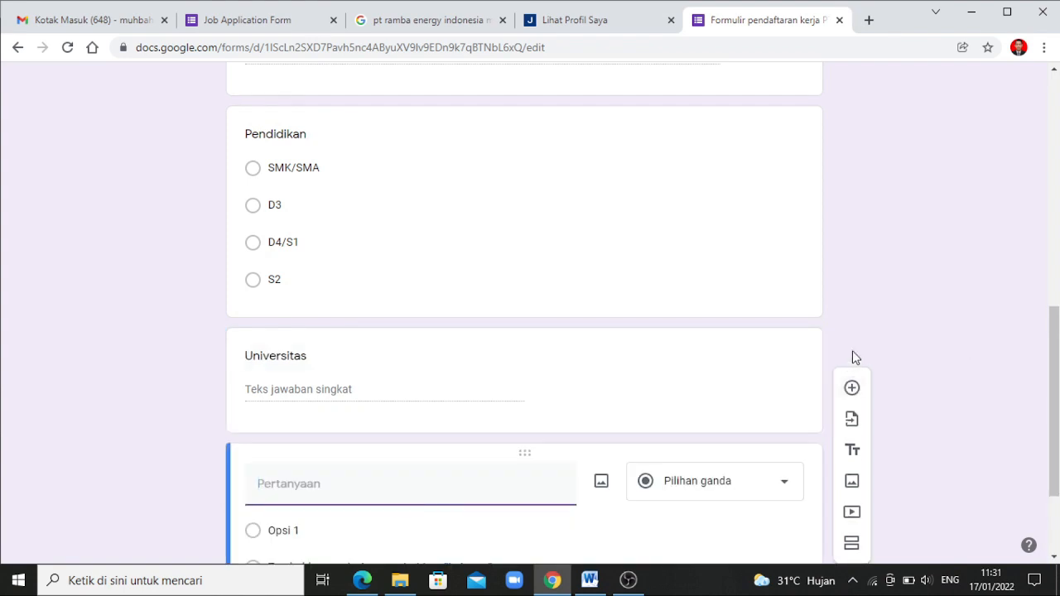
pyautogui.write('Tahun lulus')
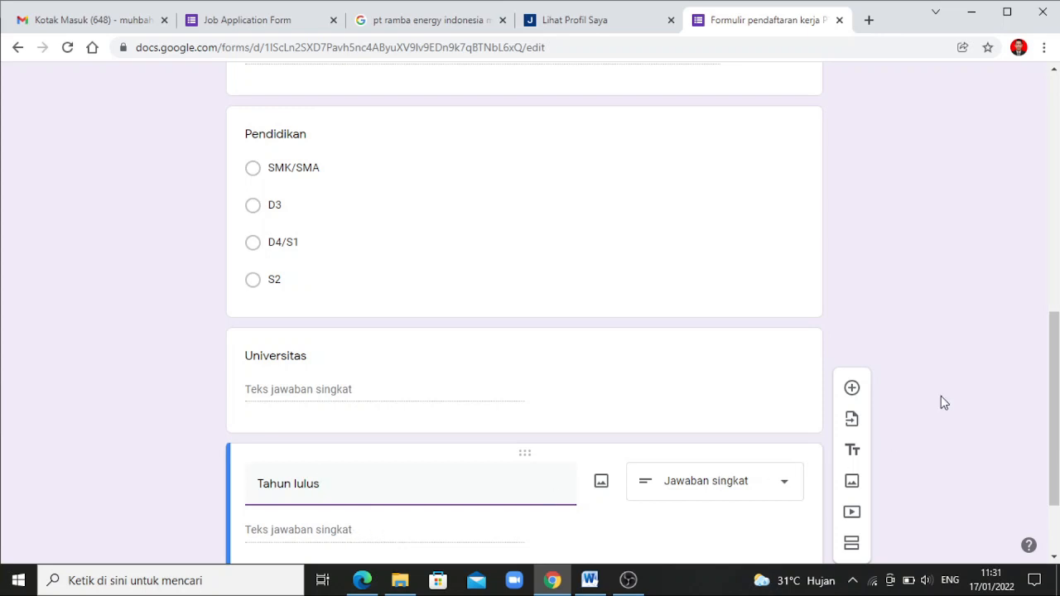
pyautogui.scroll(-1, 1049, 389)
pyautogui.moveTo(1048, 389); pyautogui.dragTo(1036, 400)
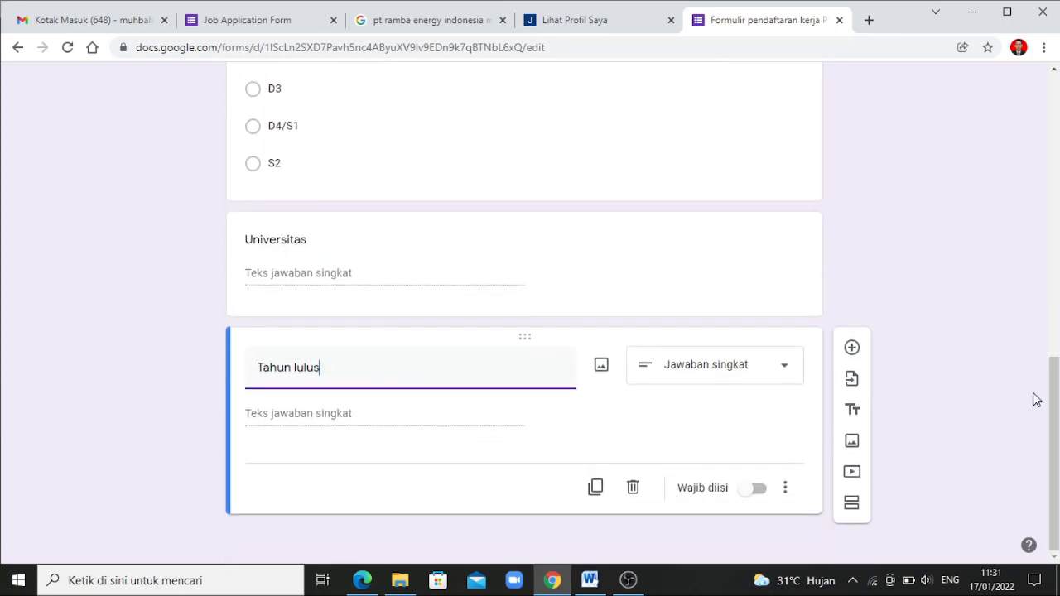
pyautogui.click(854, 351)
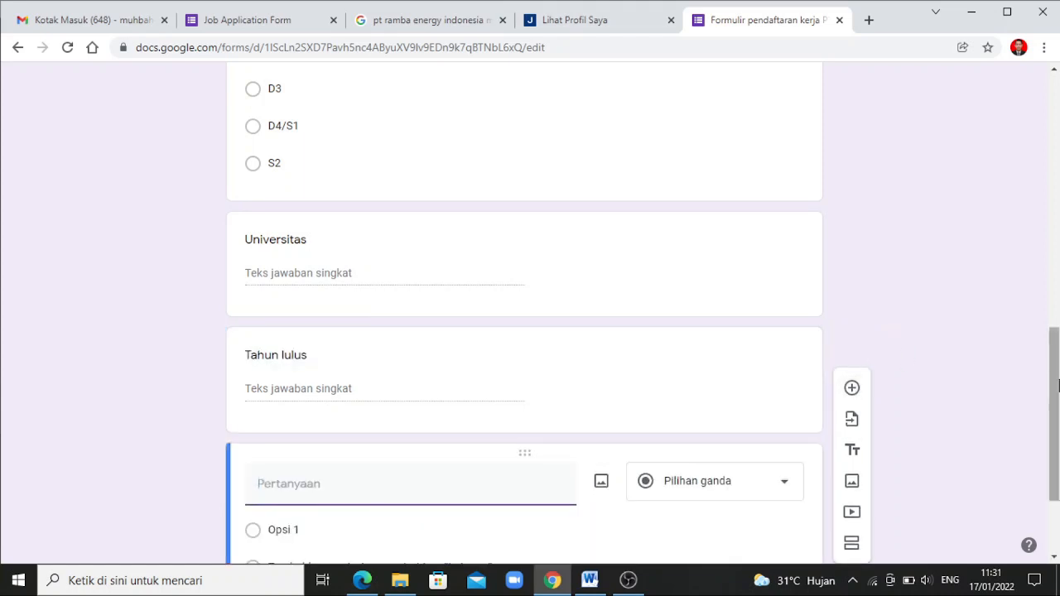
# Title the new question 'Upload CV' and change its type to Upload file
pyautogui.write('Upload CV')
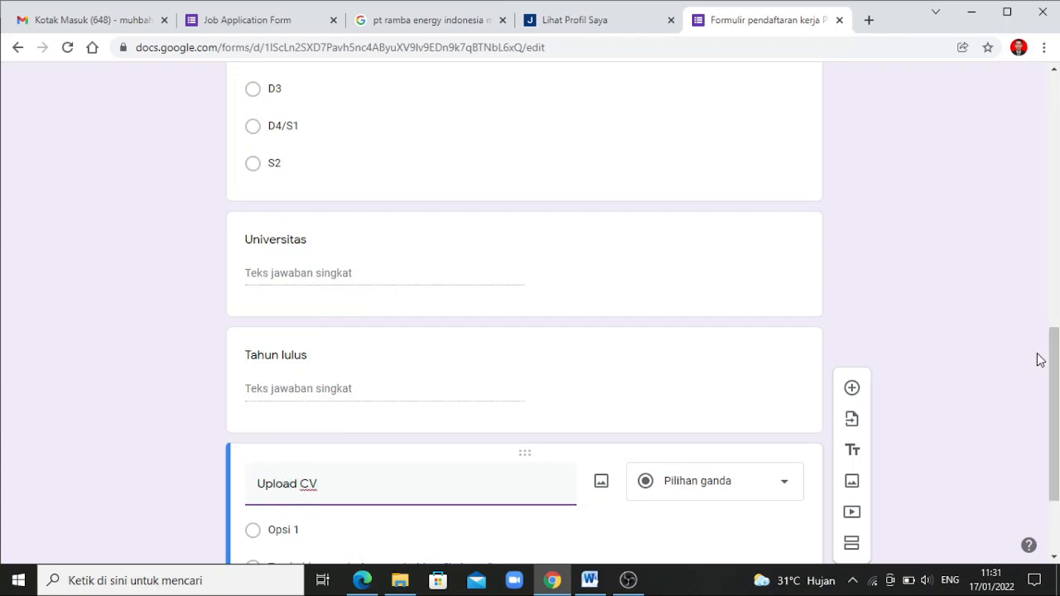
pyautogui.scroll(-2, 1054, 408)
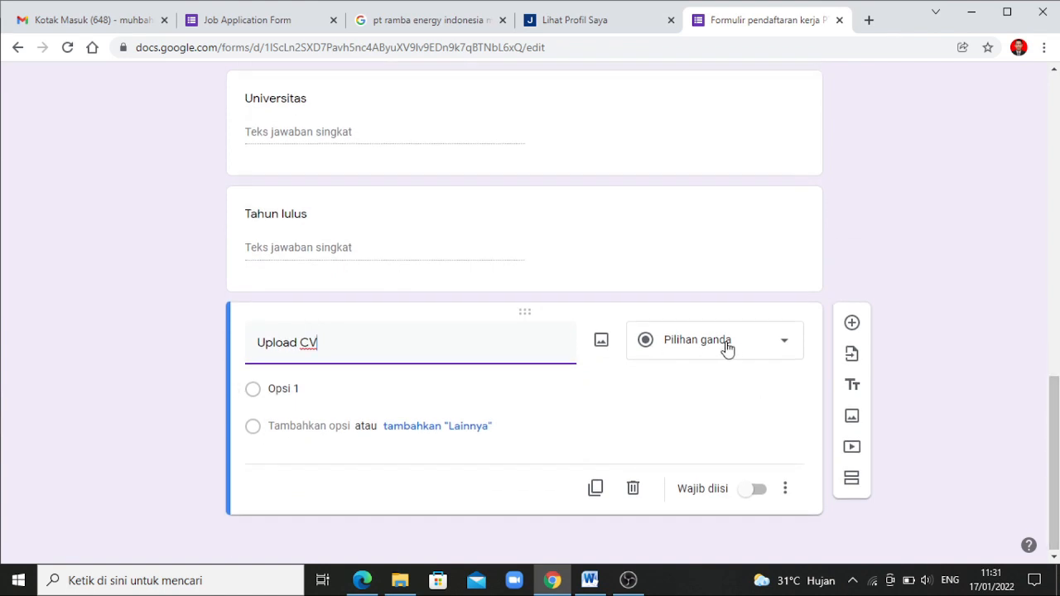
pyautogui.click(766, 351)
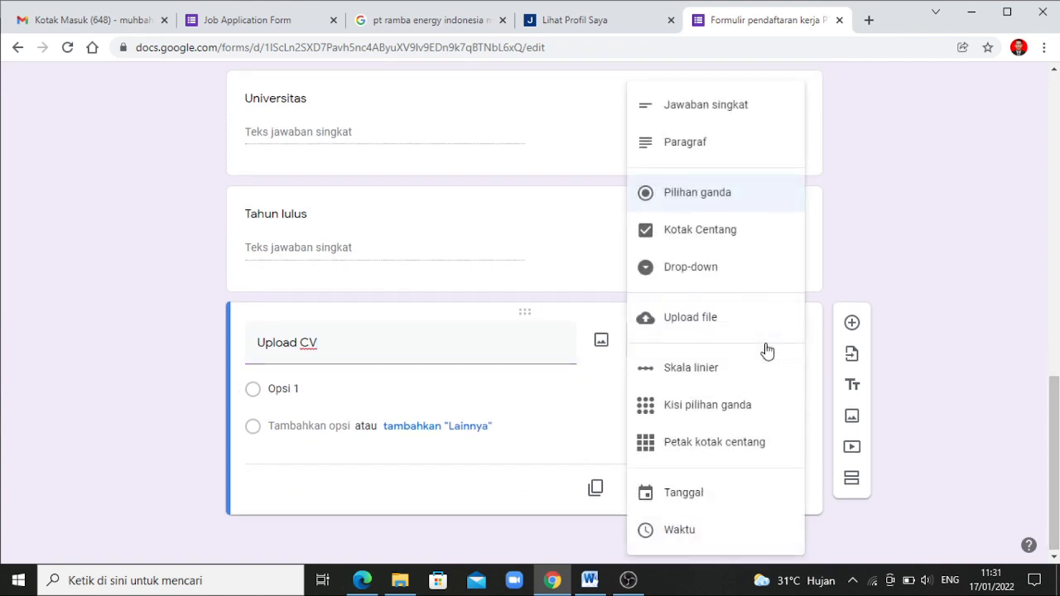
pyautogui.click(691, 323)
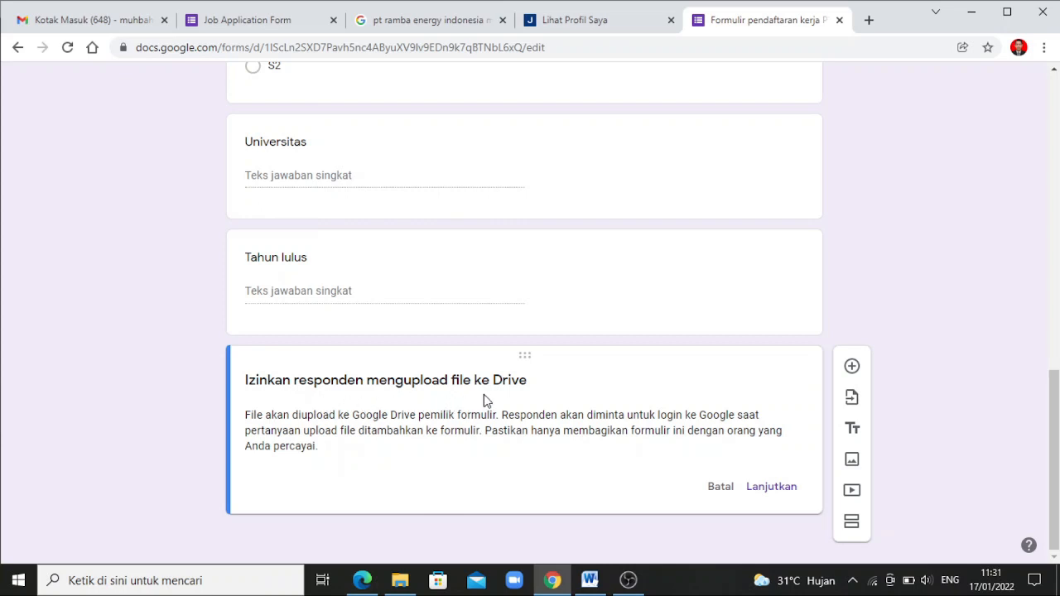
# Allow respondent uploads to Drive and enable only specific file types for Upload CV
pyautogui.click(768, 495)
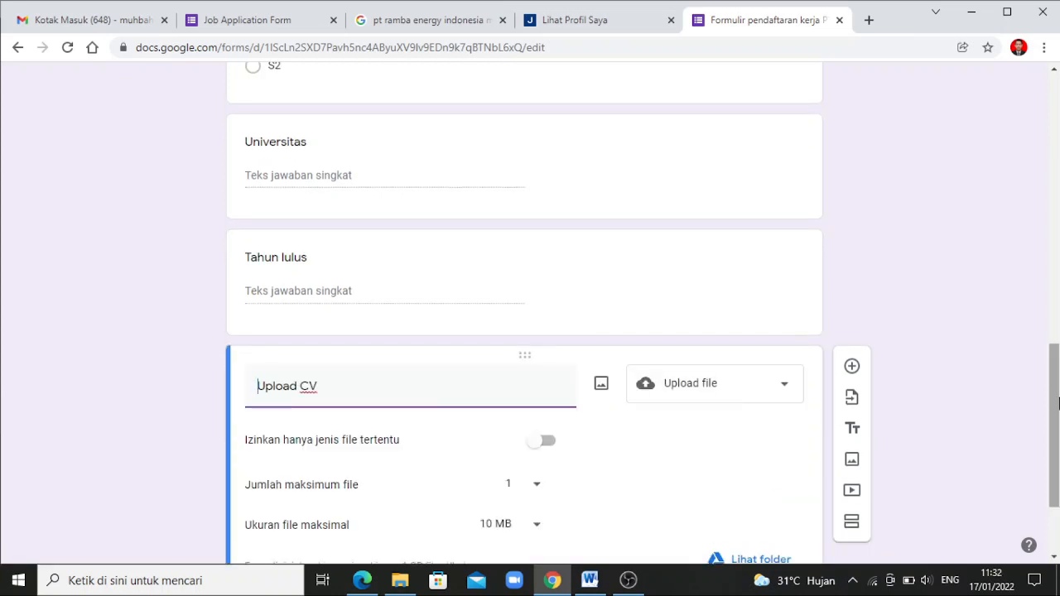
pyautogui.moveTo(1055, 404); pyautogui.dragTo(1056, 447)
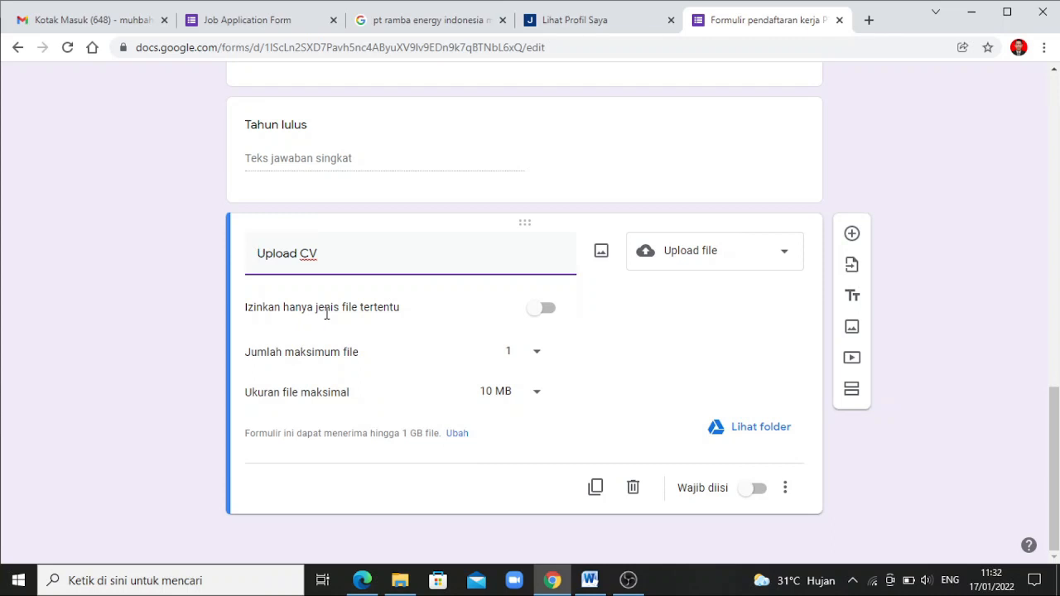
pyautogui.click(547, 309)
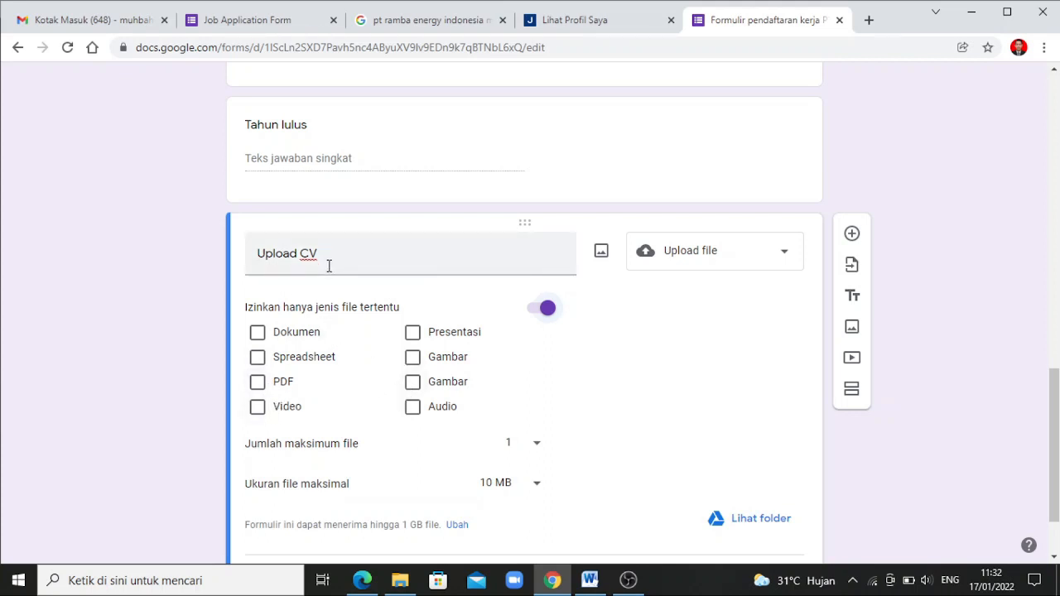
# Restrict Upload CV to PDF only, maximum 1 file and 1 MB size limit, marked required
pyautogui.click(258, 383)
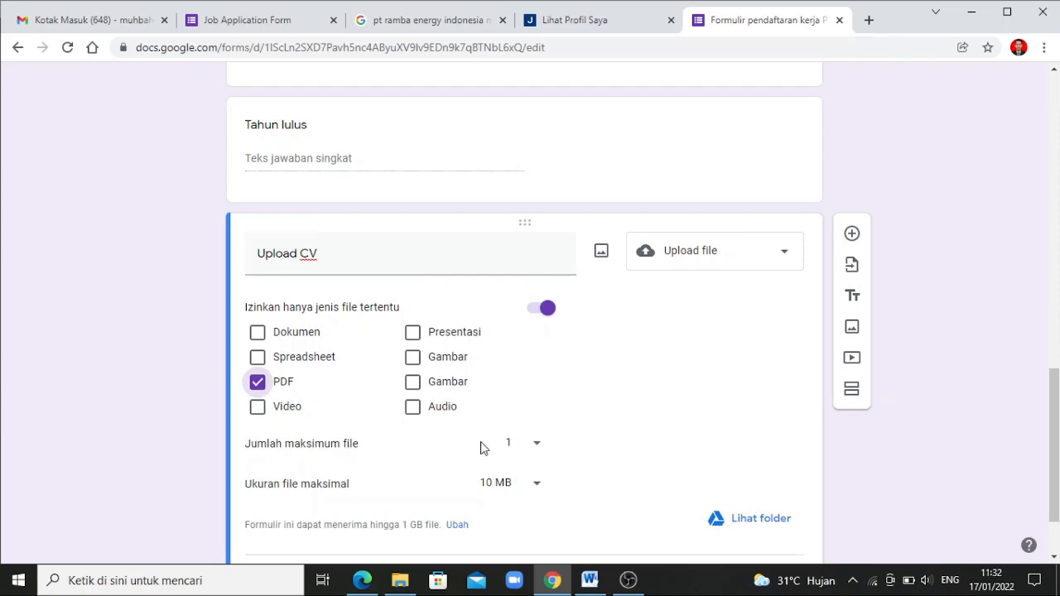
pyautogui.click(537, 447)
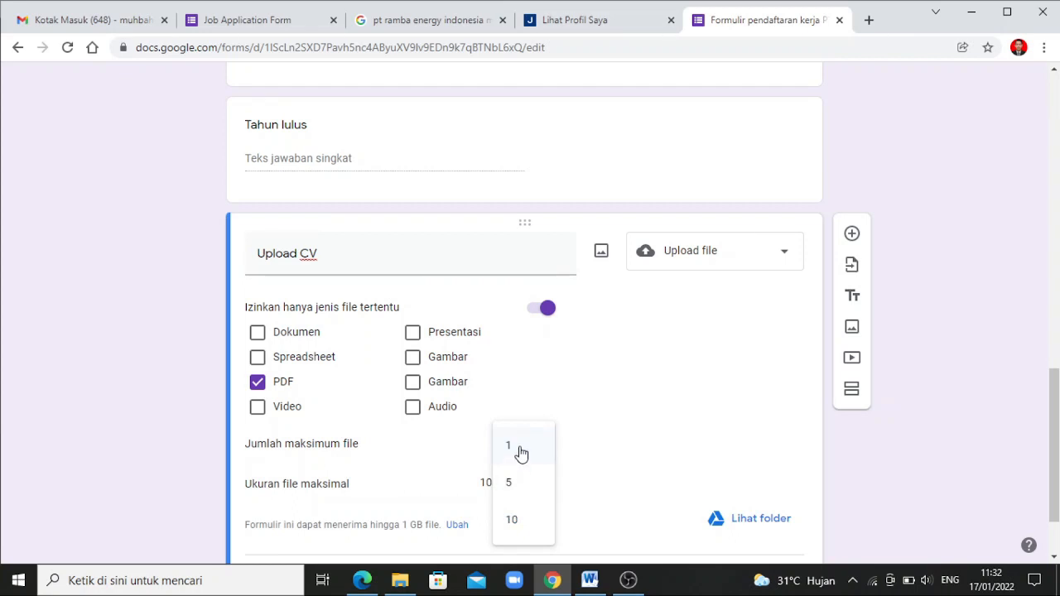
pyautogui.click(520, 453)
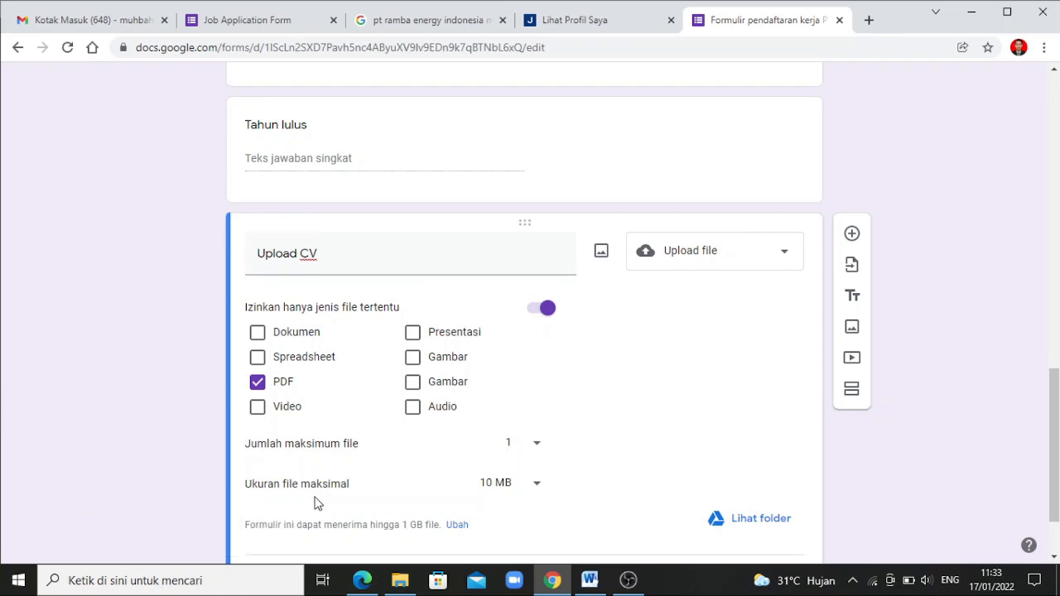
pyautogui.click(537, 491)
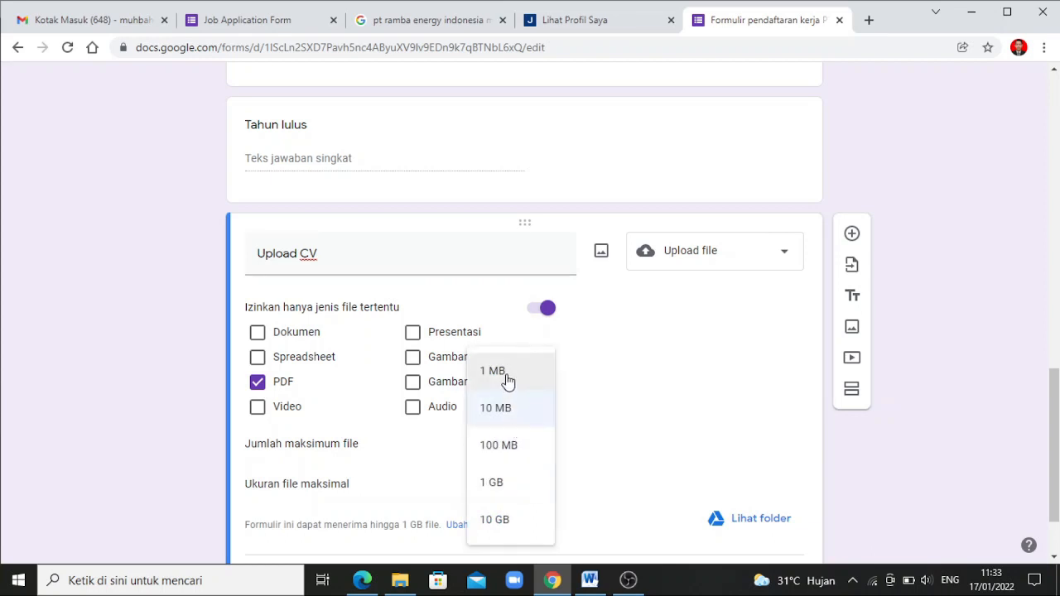
pyautogui.click(508, 379)
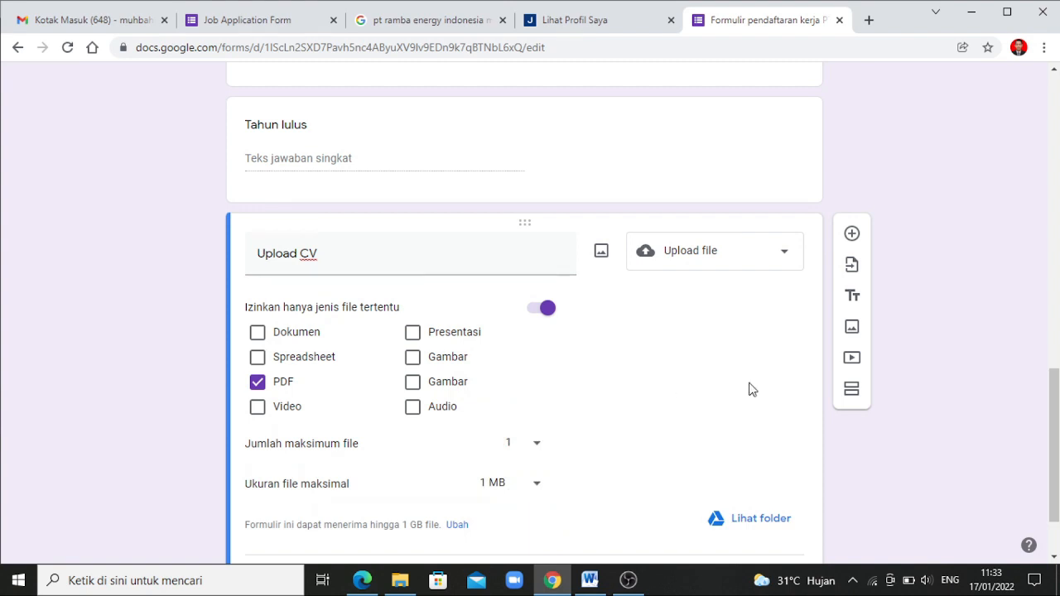
pyautogui.moveTo(1057, 412); pyautogui.dragTo(1057, 442)
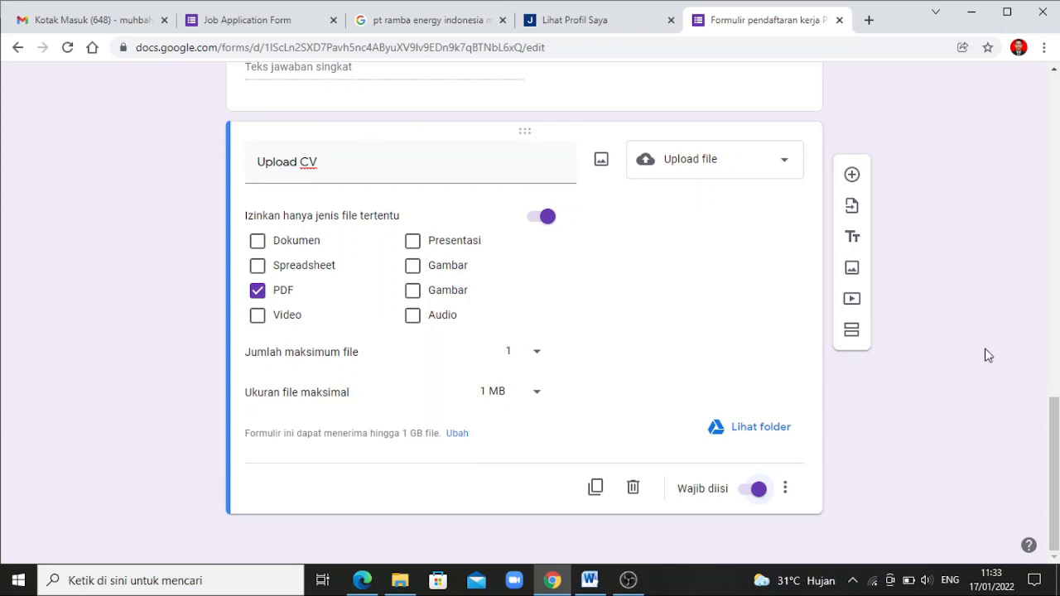
pyautogui.scroll(1, 1054, 414)
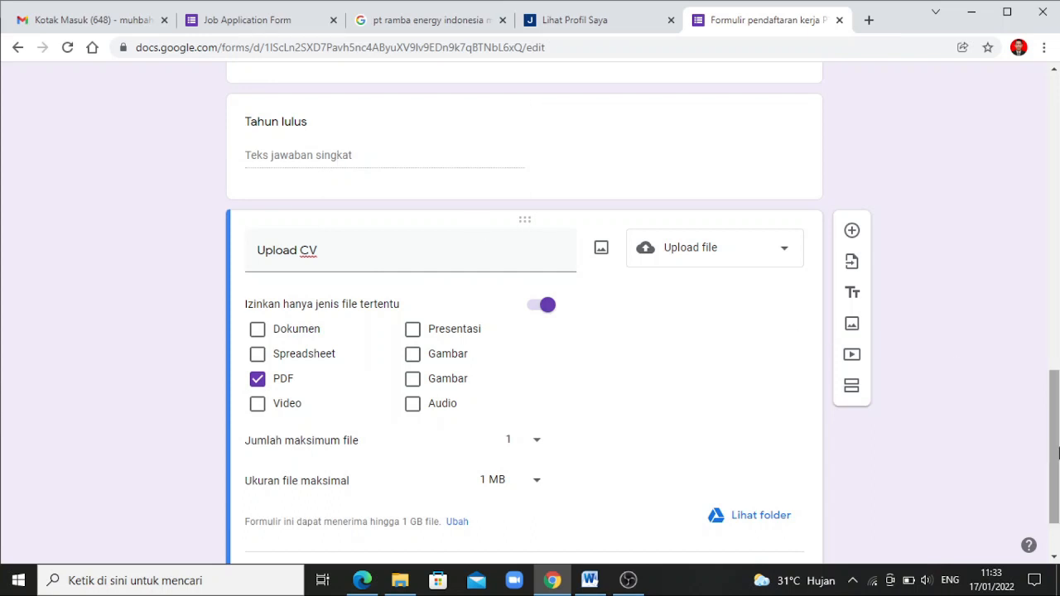
pyautogui.scroll(-1, 1058, 454)
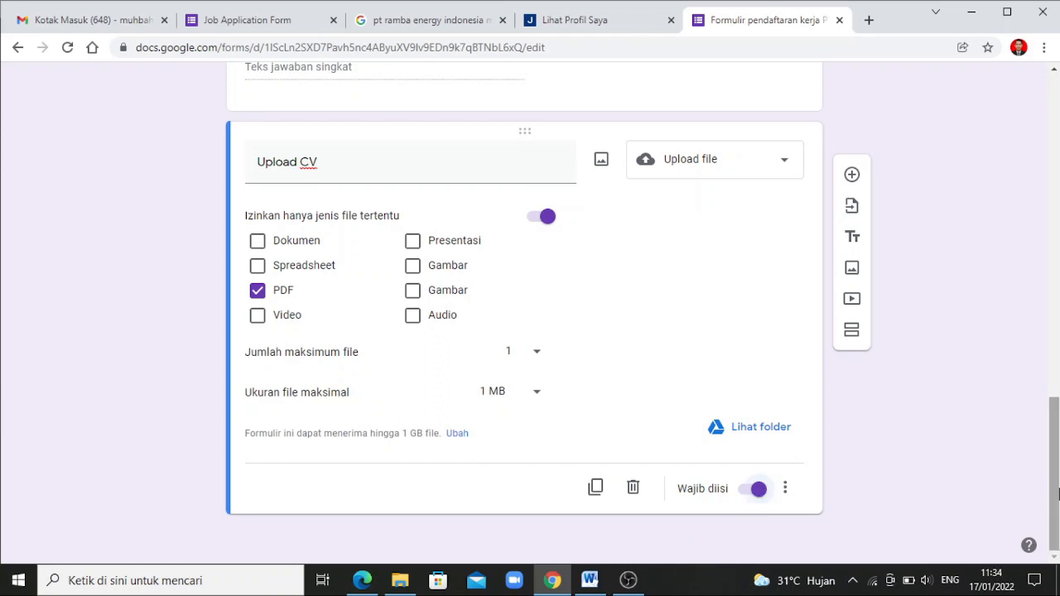
pyautogui.moveTo(1057, 495); pyautogui.dragTo(927, 125)
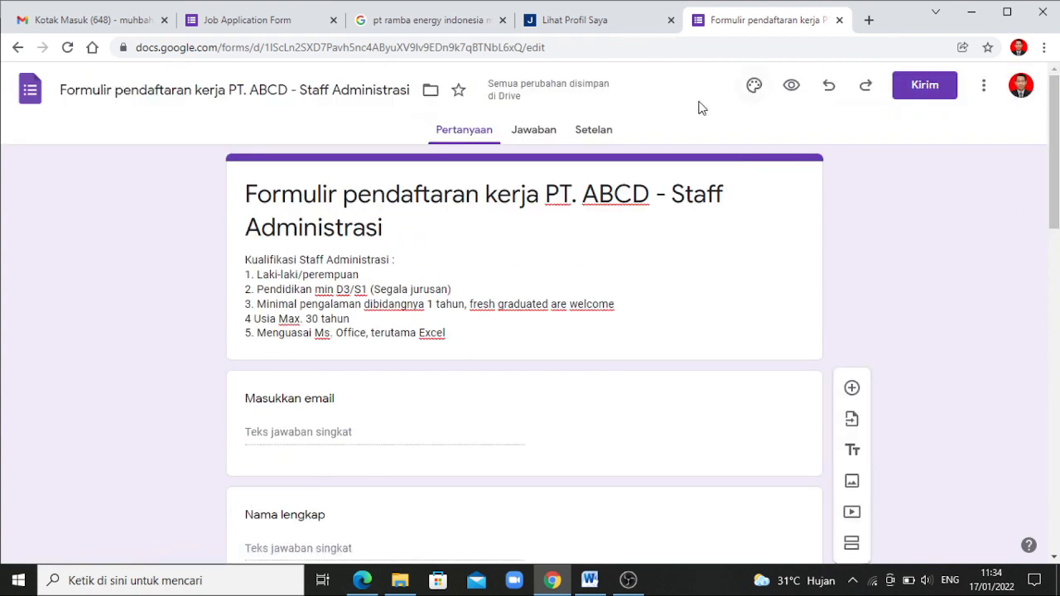
# Change the form's theme colour to indigo after trying orange
pyautogui.click(754, 89)
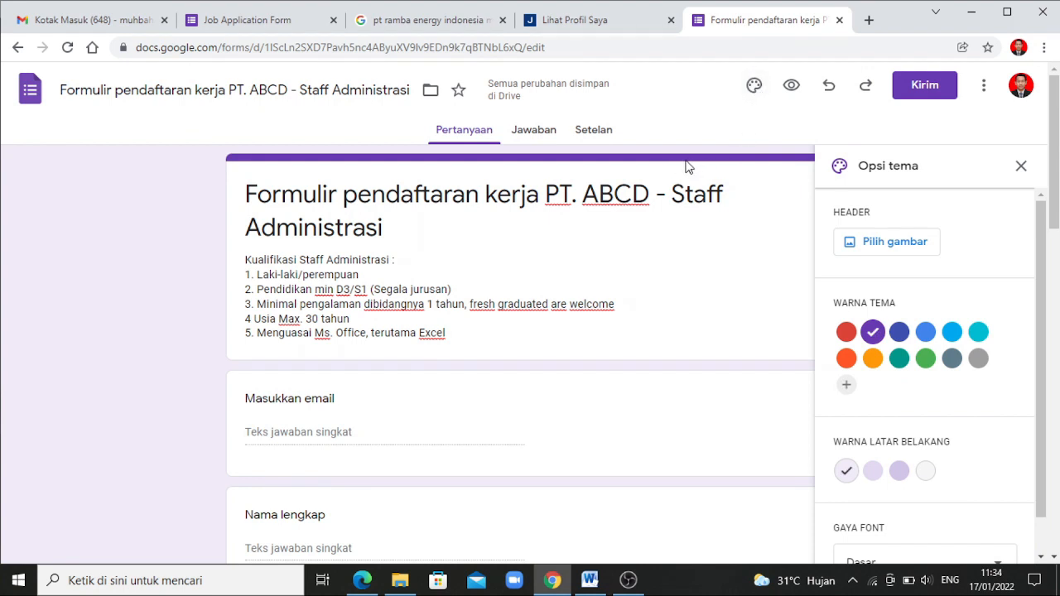
pyautogui.click(871, 359)
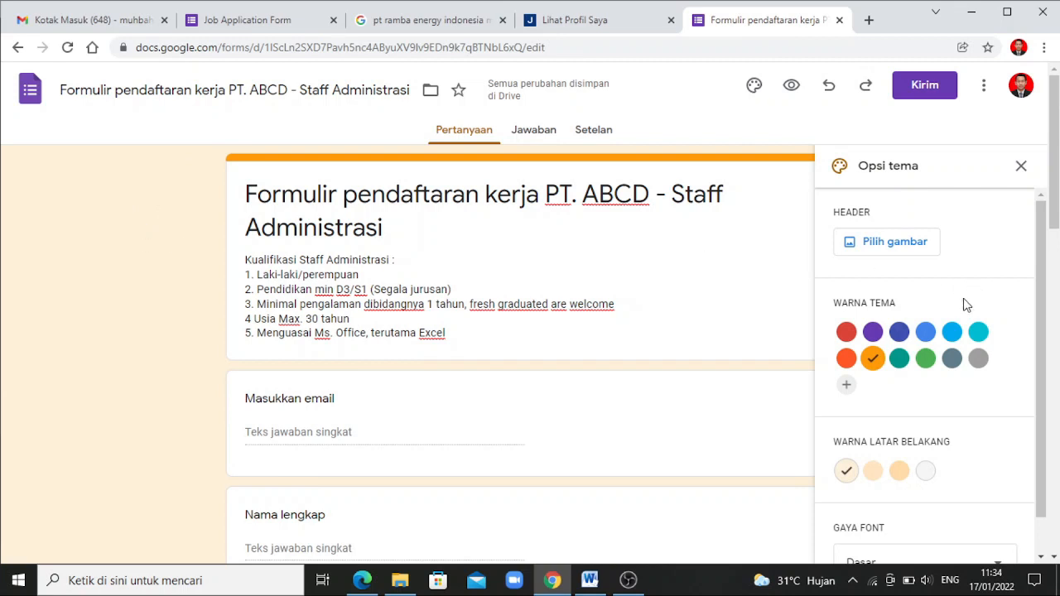
pyautogui.click(900, 334)
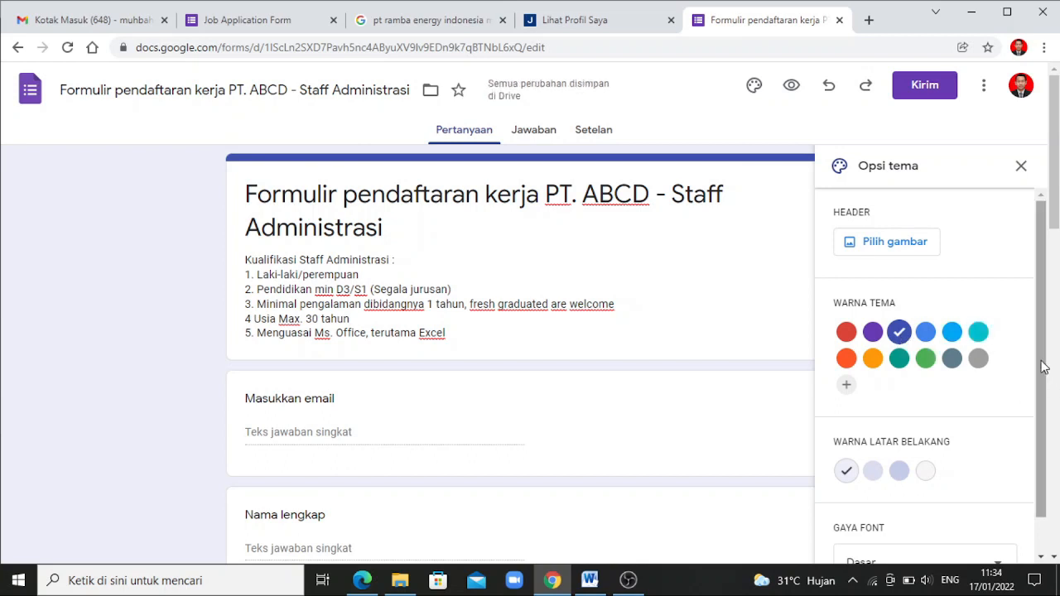
pyautogui.moveTo(1043, 367); pyautogui.dragTo(1034, 422)
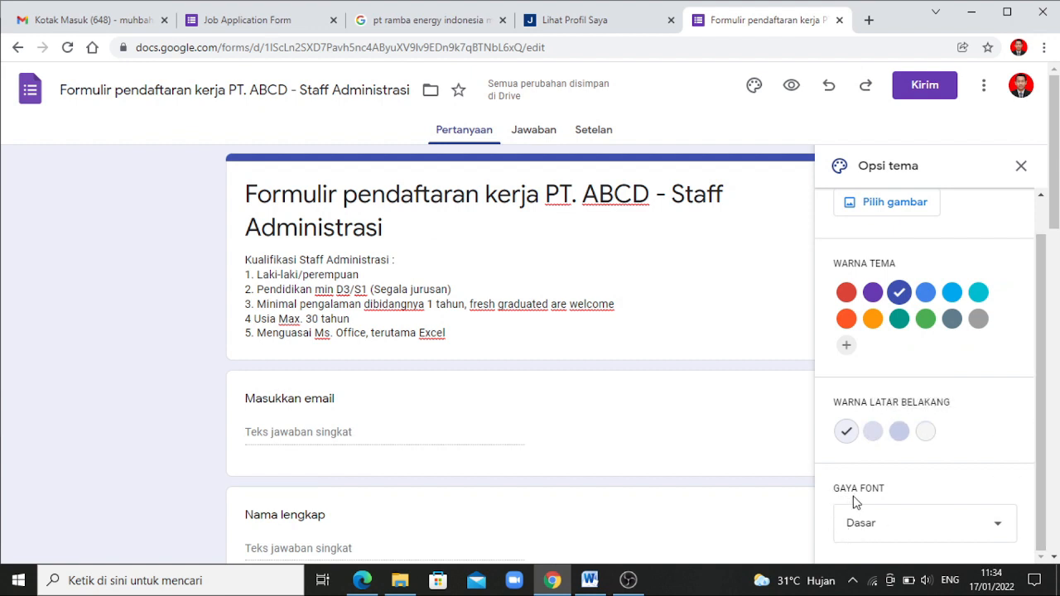
# Try the Dekoratif font style, then revert to the Dasar font style
pyautogui.click(995, 533)
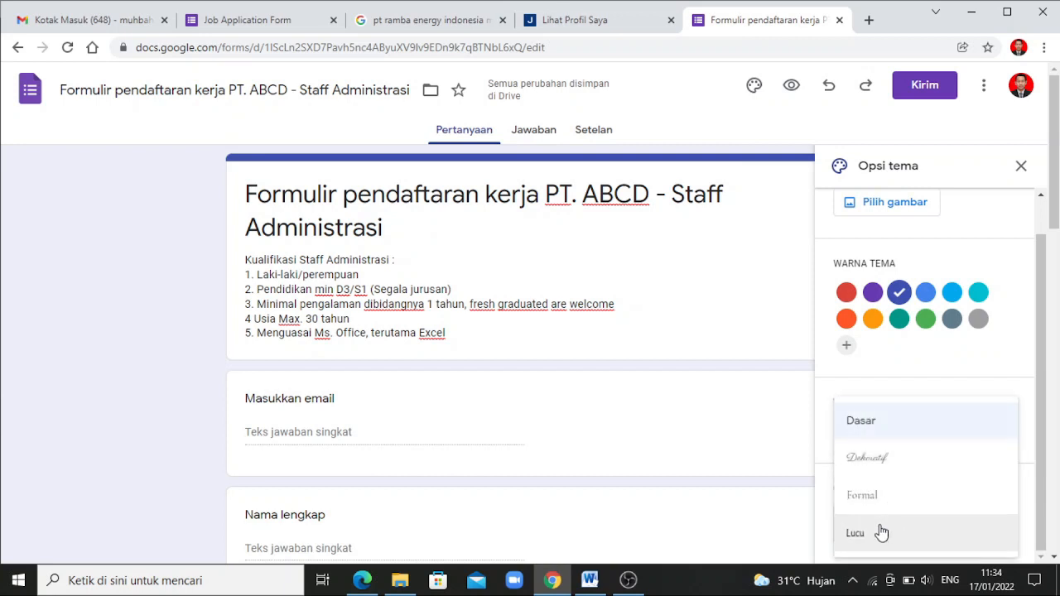
pyautogui.click(868, 469)
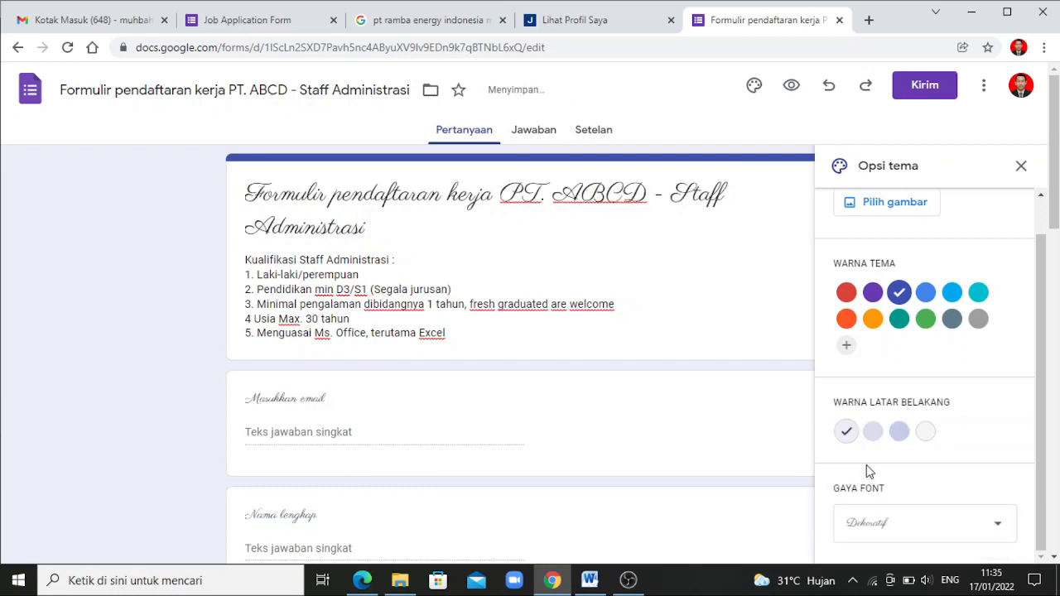
pyautogui.click(955, 530)
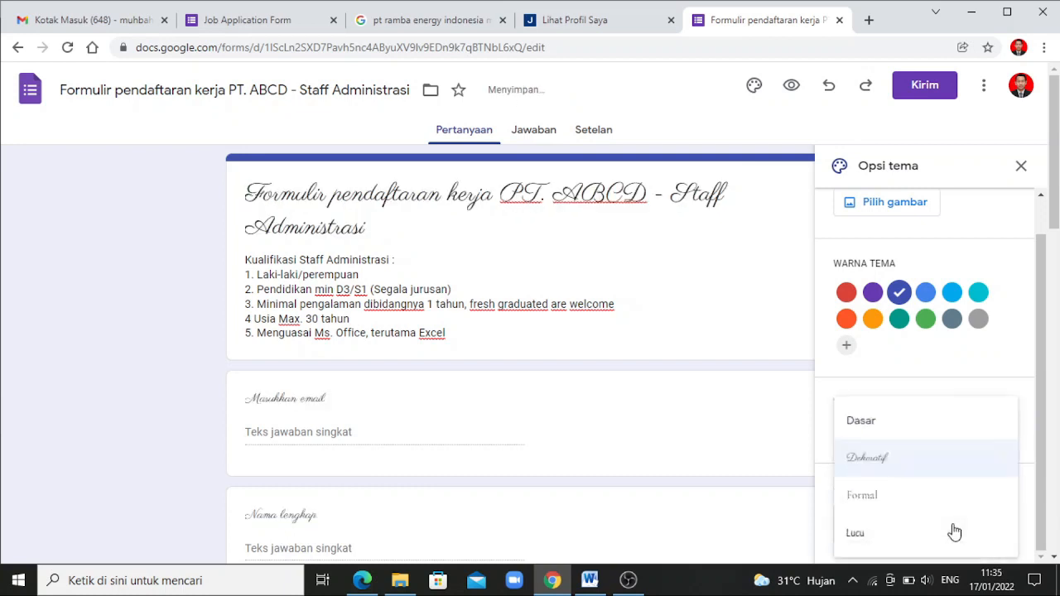
pyautogui.click(868, 432)
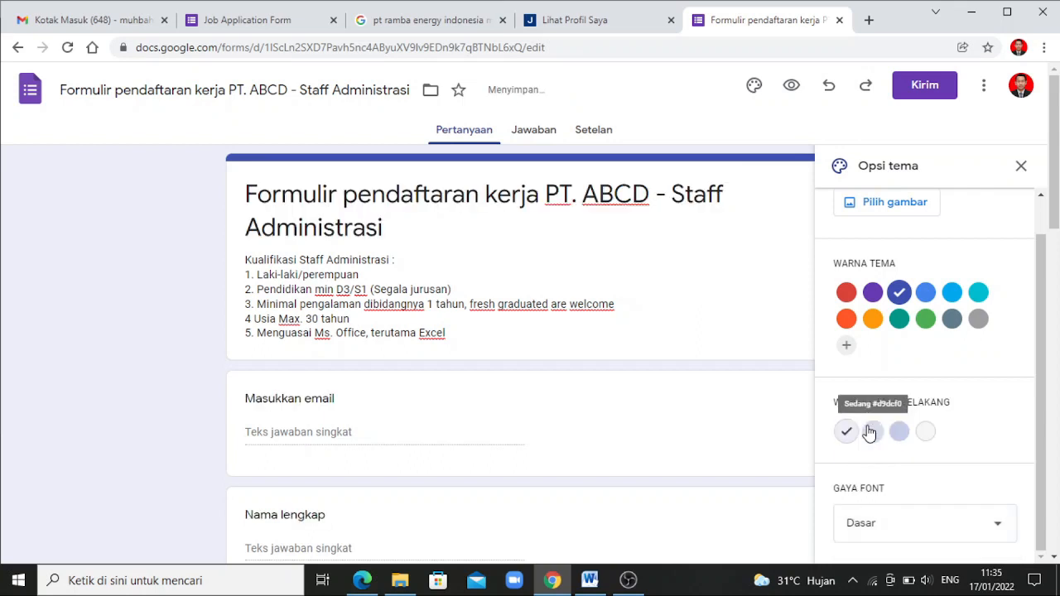
pyautogui.scroll(1, 1042, 332)
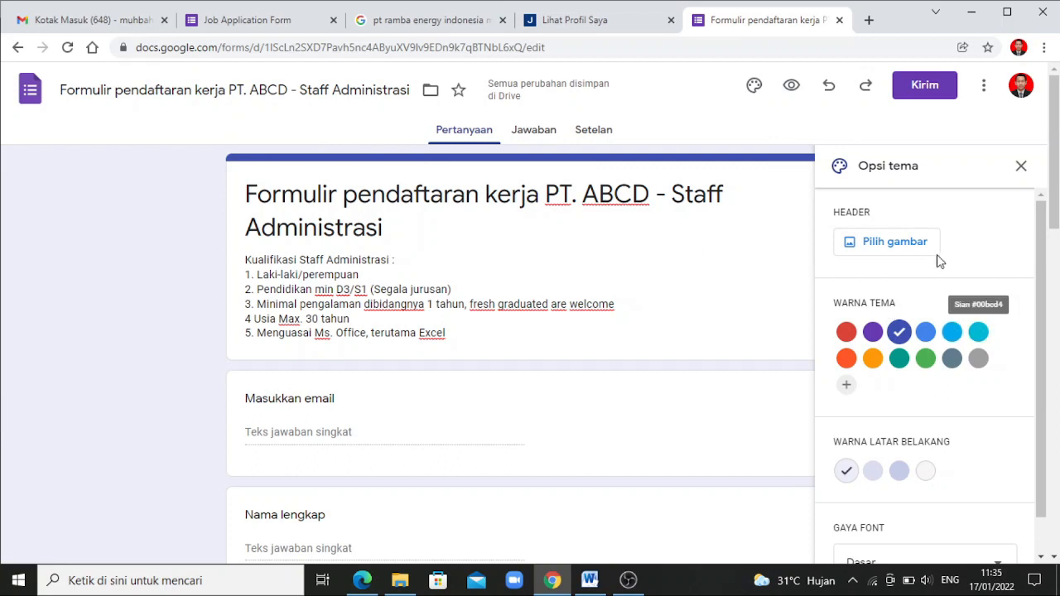
# Insert the colourful lab-flasks photo from the ready-made images as the form header
pyautogui.click(907, 246)
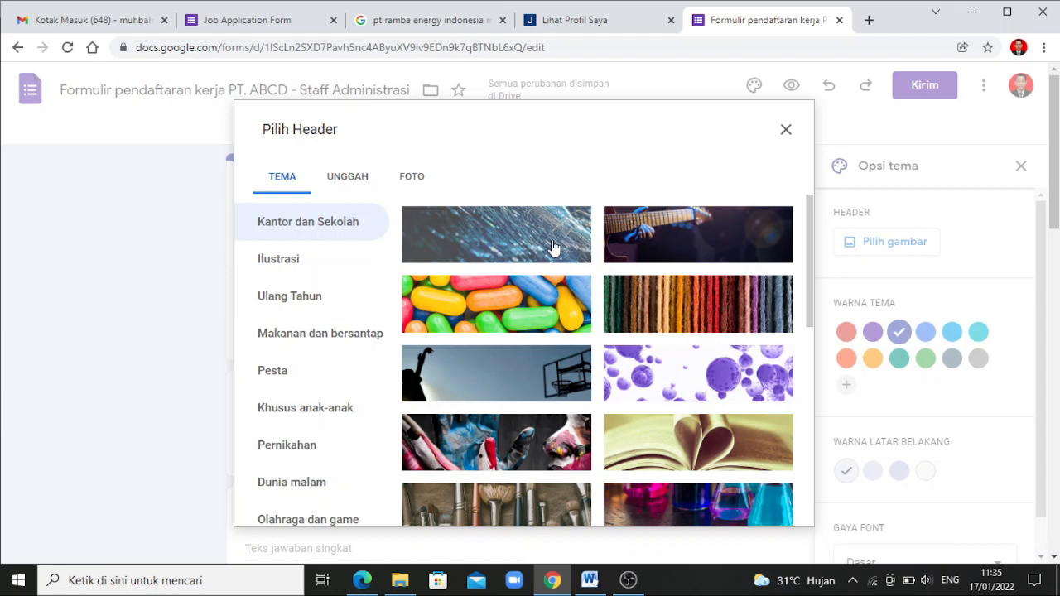
pyautogui.click(353, 184)
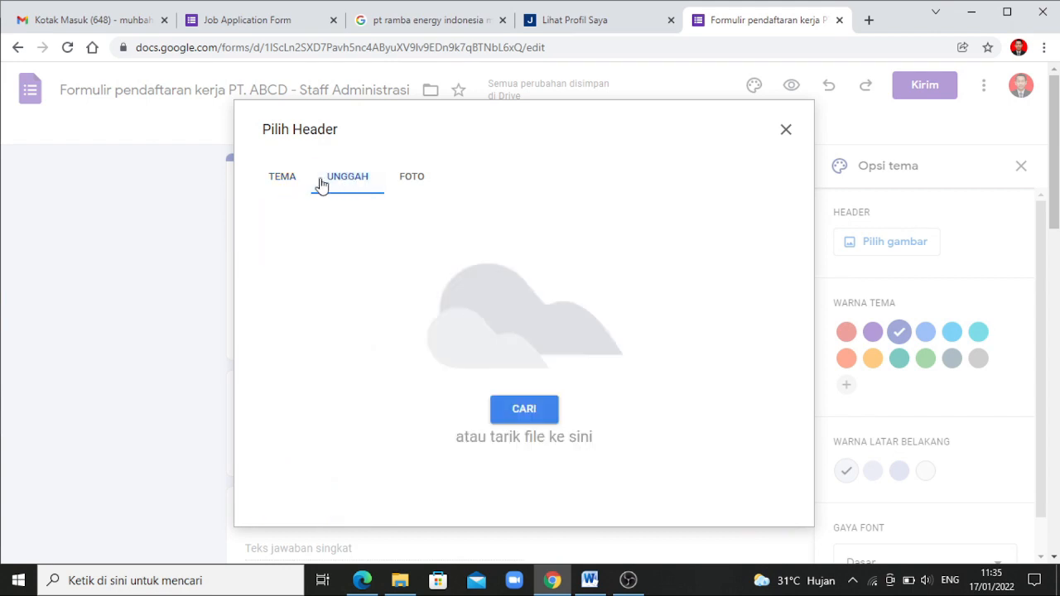
pyautogui.click(280, 181)
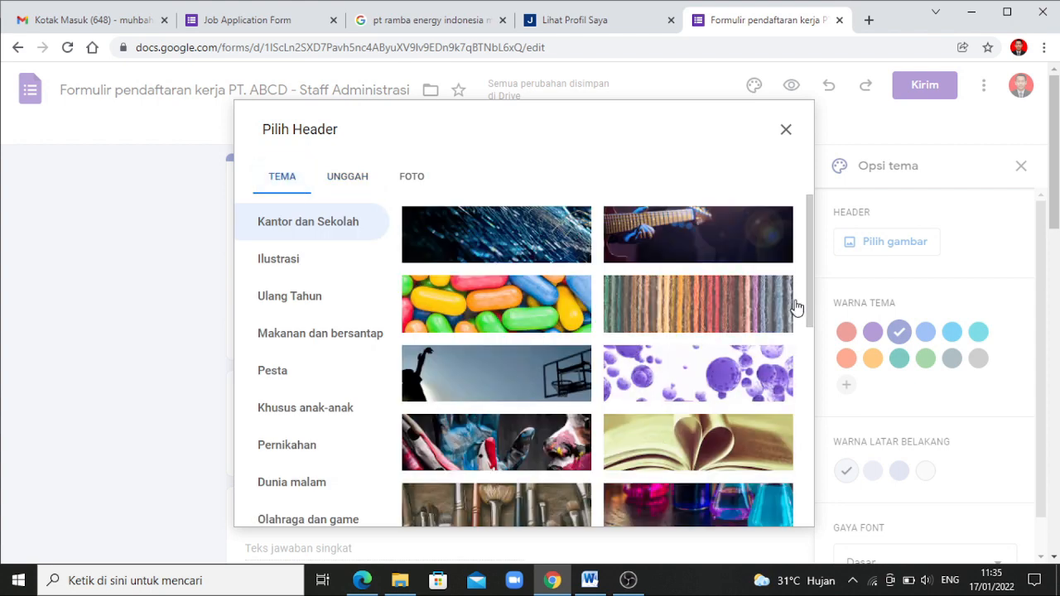
pyautogui.moveTo(809, 300); pyautogui.dragTo(802, 363)
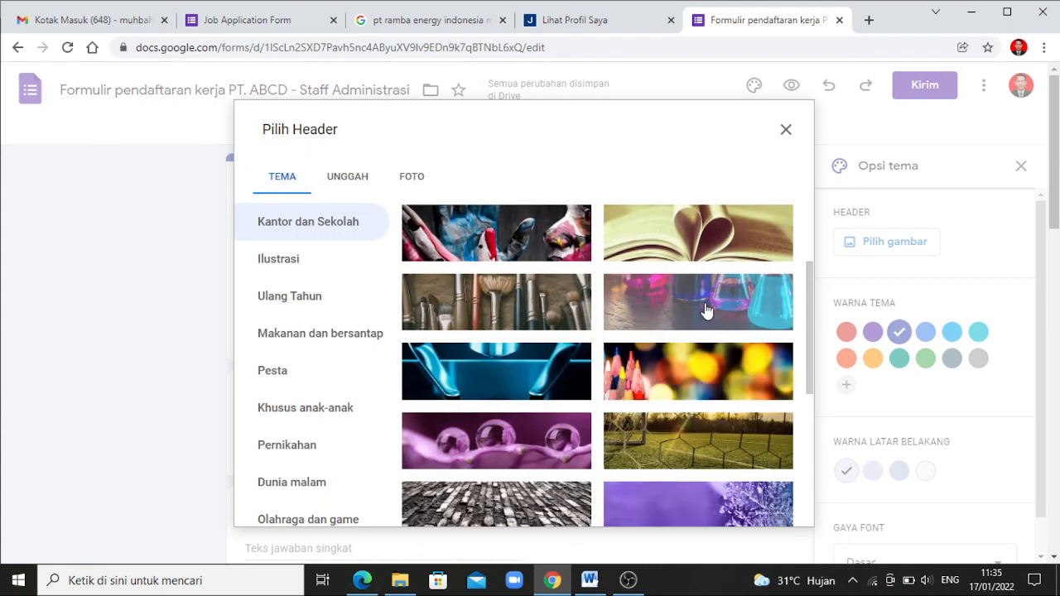
pyautogui.click(706, 309)
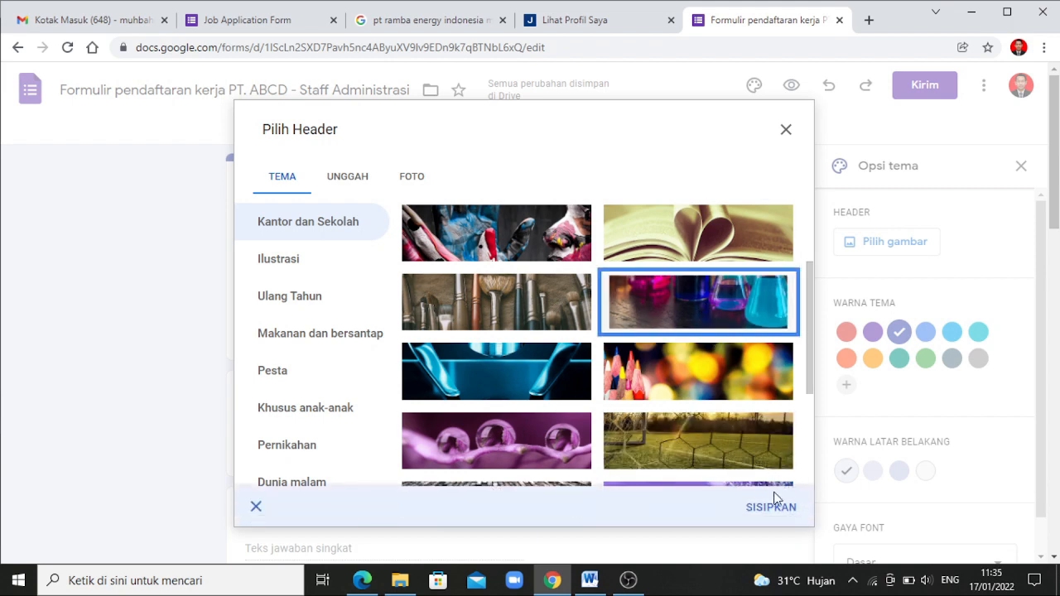
pyautogui.click(771, 513)
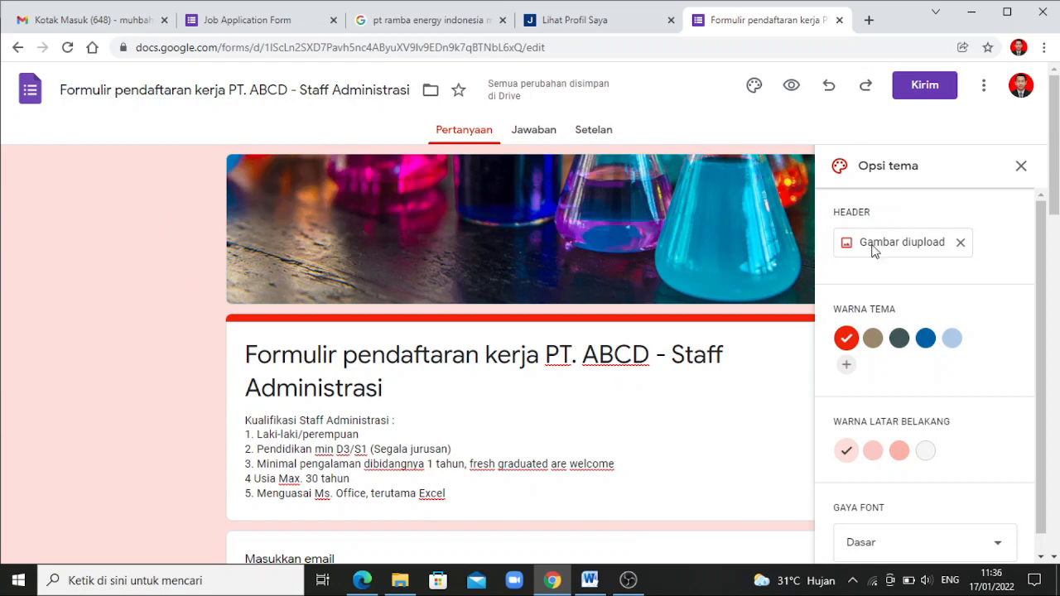
# Close the theme panel and open the form preview in a new tab
pyautogui.click(1021, 170)
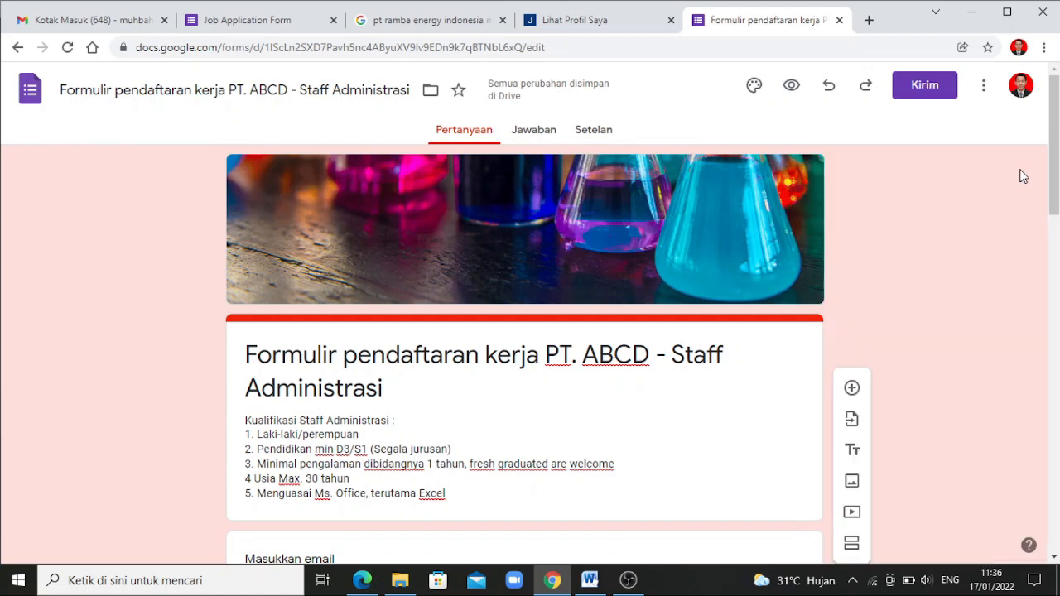
pyautogui.click(791, 89)
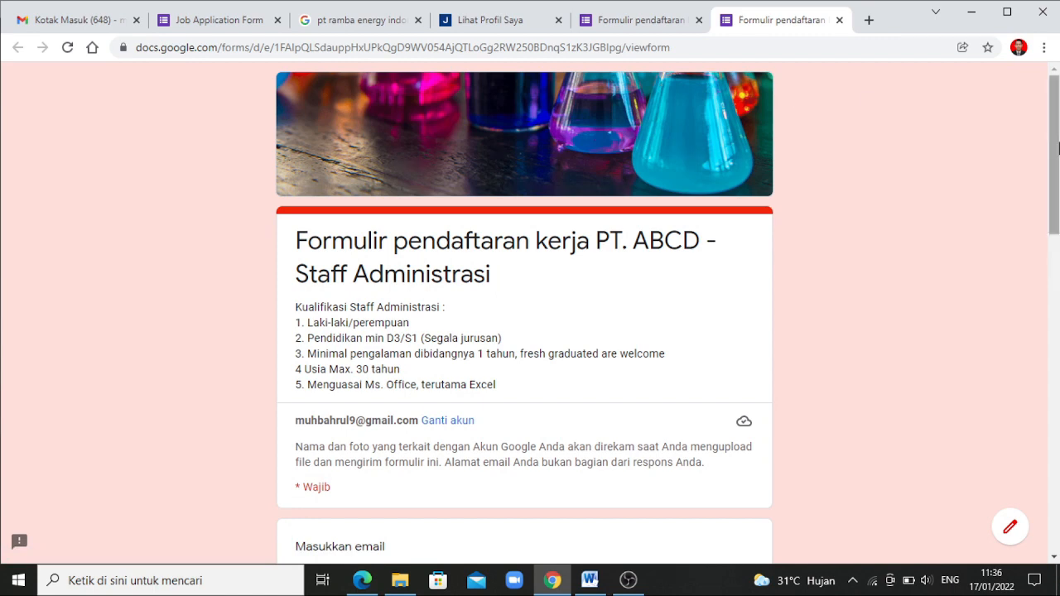
# In the preview, enter the applicant's email address, full name and home address
pyautogui.moveTo(1057, 146); pyautogui.dragTo(1057, 110)
pyautogui.moveTo(1059, 110); pyautogui.dragTo(1051, 184)
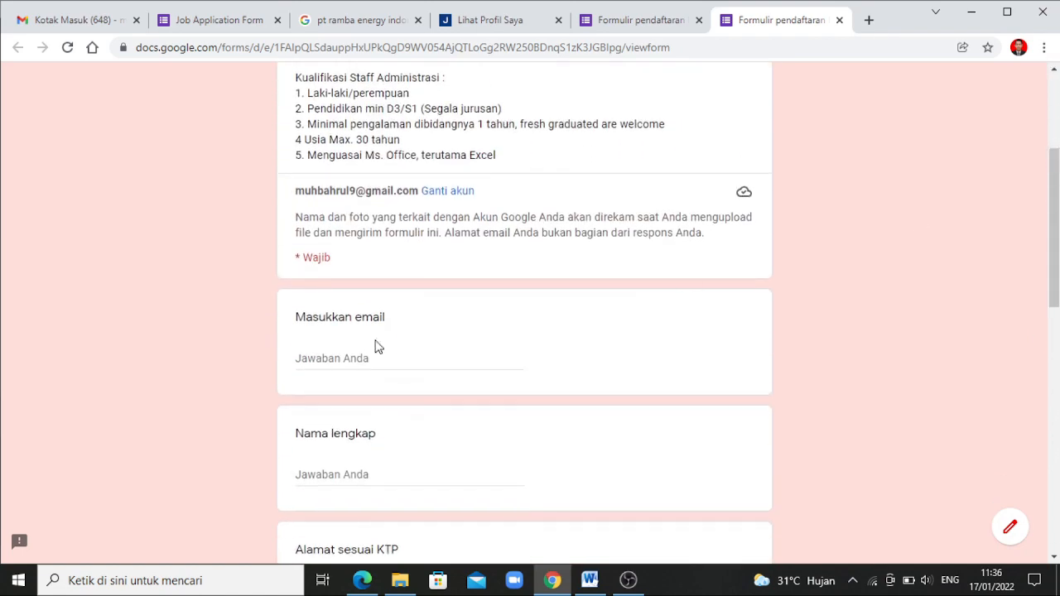
pyautogui.click(328, 360)
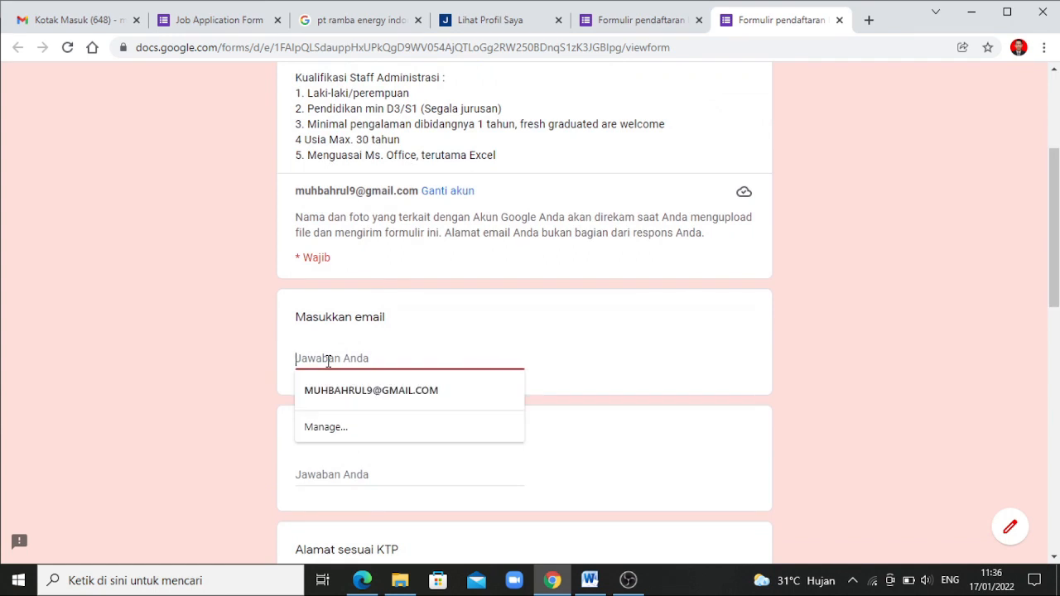
pyautogui.write('FAH')
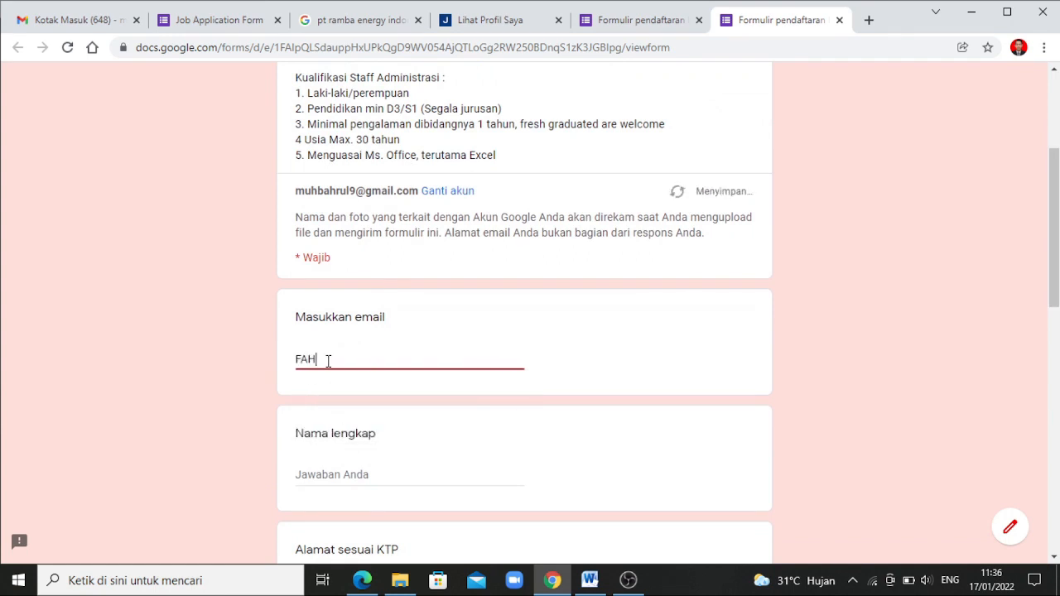
pyautogui.press('BackSpace')
pyautogui.press('BackSpace')
pyautogui.press('BackSpace')
pyautogui.moveTo(1056, 302); pyautogui.dragTo(1050, 367)
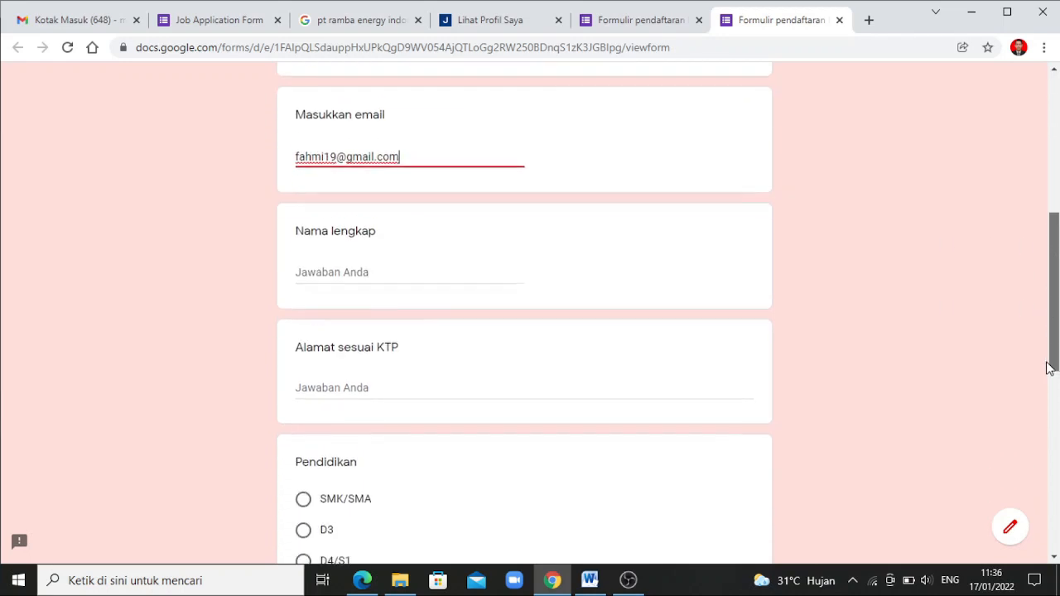
pyautogui.click(344, 273)
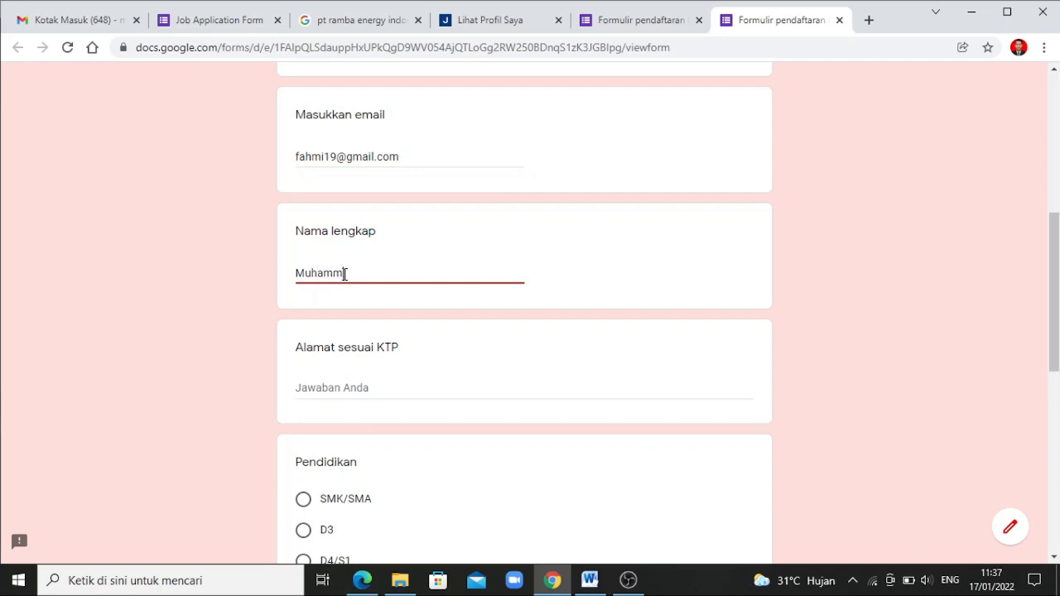
pyautogui.click(348, 388)
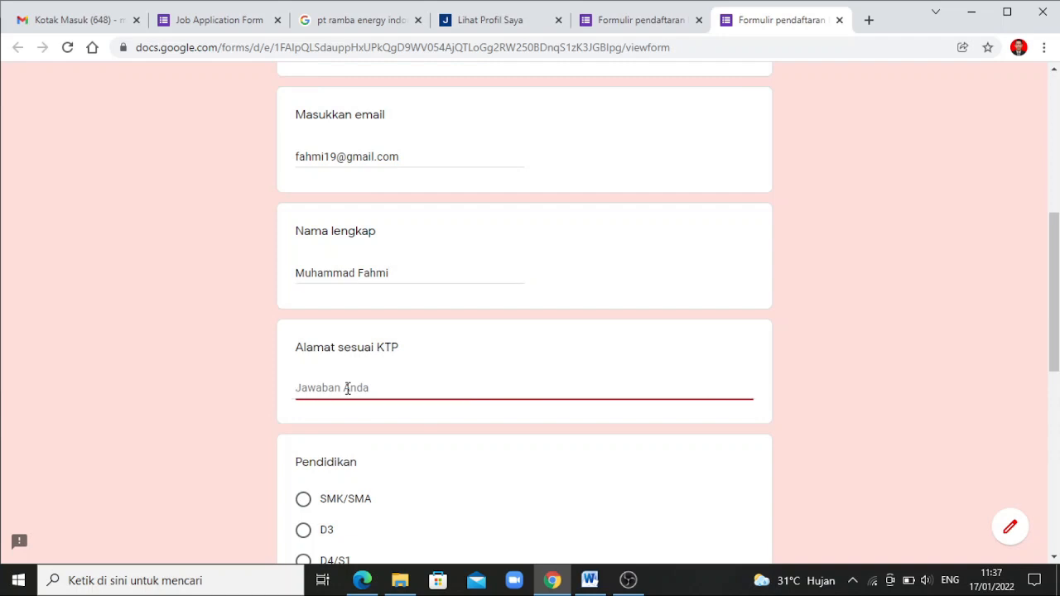
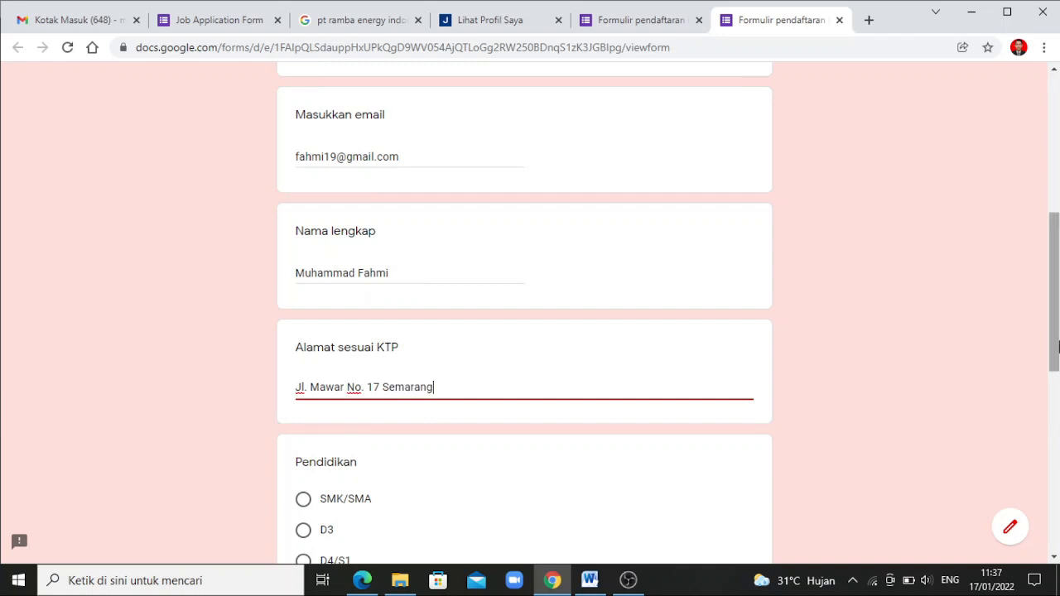
# Choose D4/S1 for Pendidikan, answer 'Universitas Maju' for Universitas and 2020 for Tahun lulus
pyautogui.moveTo(1054, 344); pyautogui.dragTo(1041, 416)
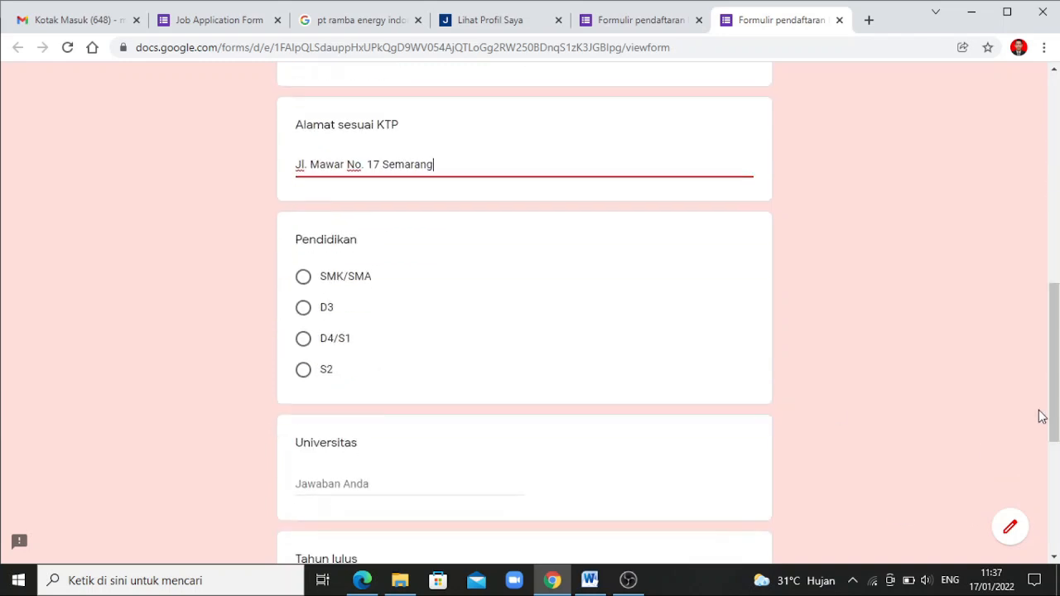
pyautogui.click(303, 344)
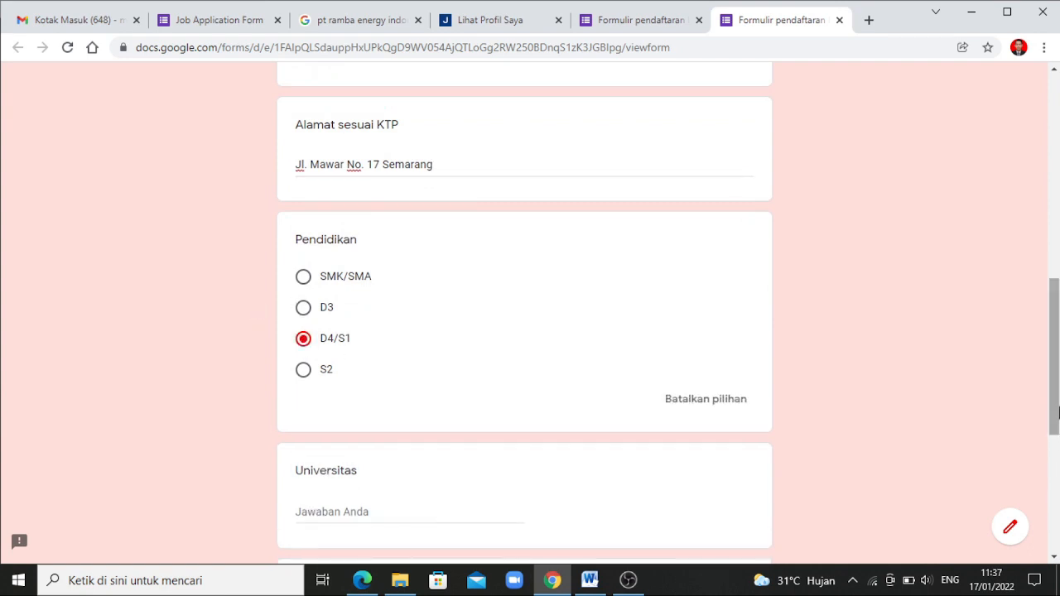
pyautogui.moveTo(1059, 412); pyautogui.dragTo(1057, 491)
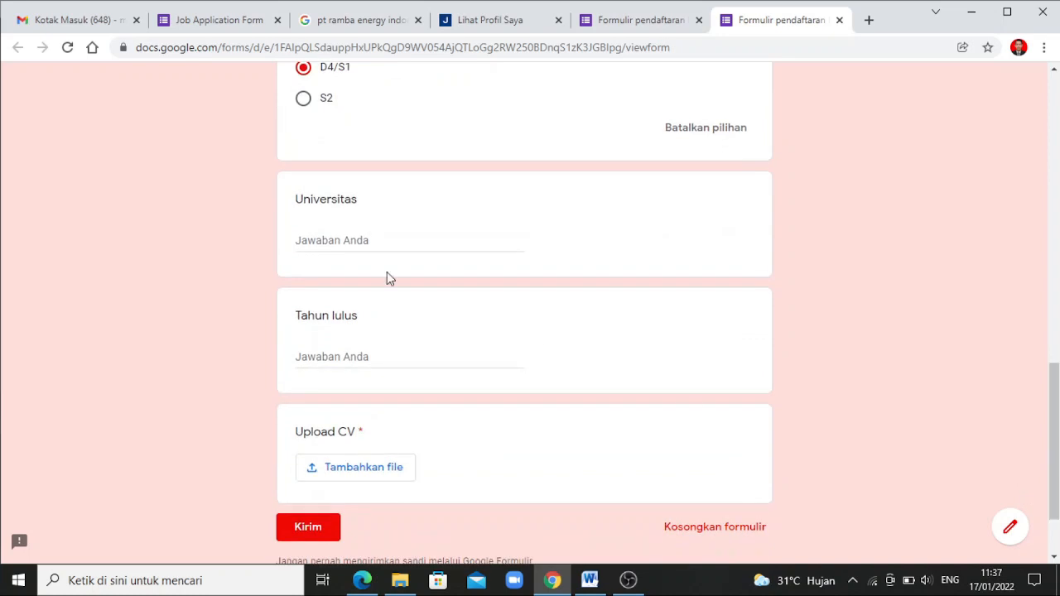
pyautogui.click(360, 240)
pyautogui.write('Uni')
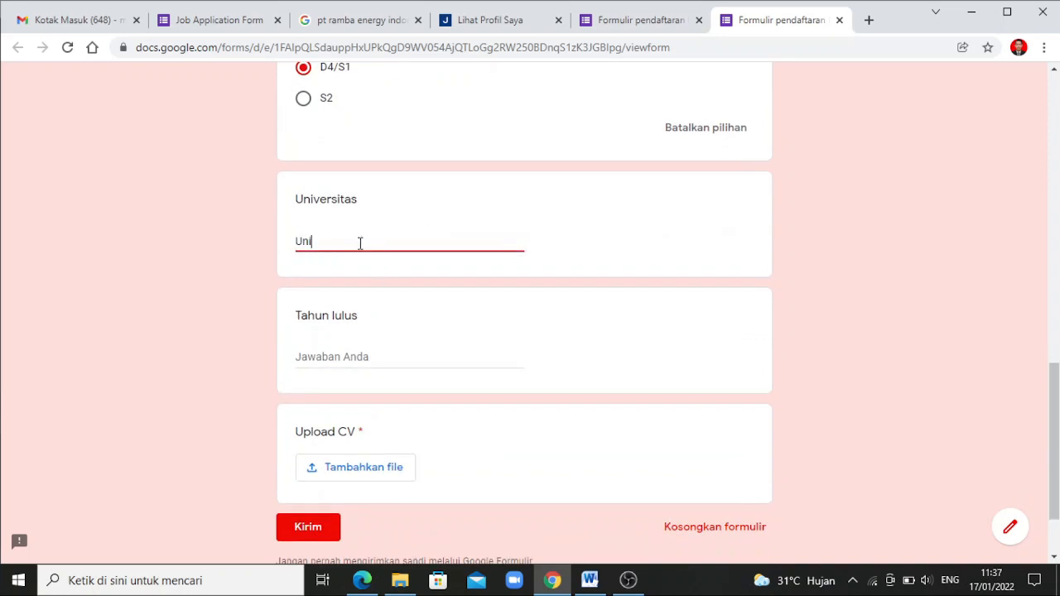
pyautogui.write('versitas Maju')
pyautogui.click(334, 357)
pyautogui.write('2020')
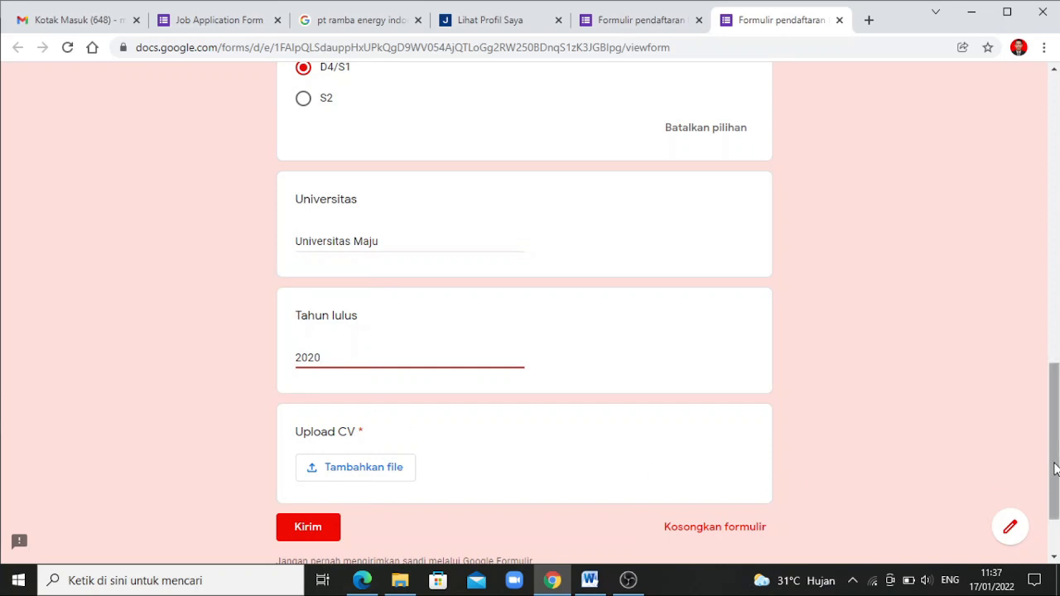
# Check Upload CV in the editor, then submit the preview, which is blocked for the missing CV
pyautogui.click(651, 21)
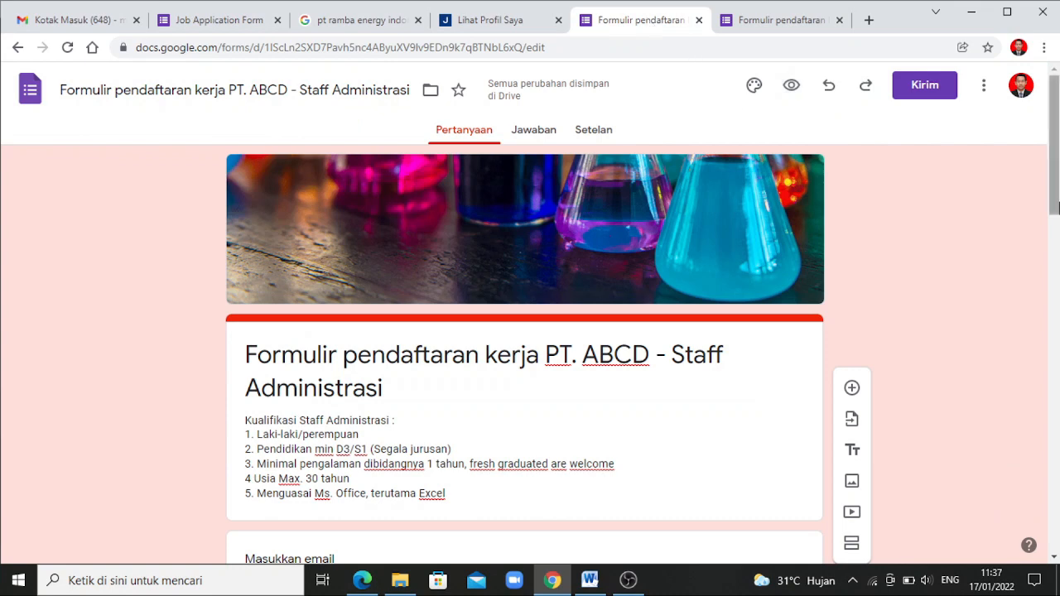
pyautogui.moveTo(1058, 179); pyautogui.dragTo(1022, 478)
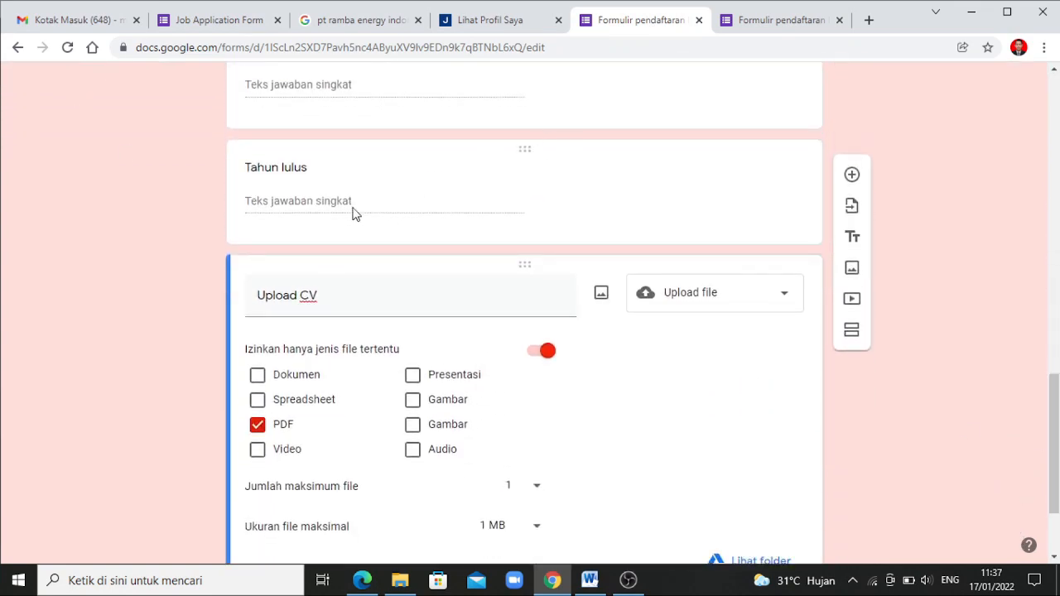
pyautogui.scroll(-2, 1057, 389)
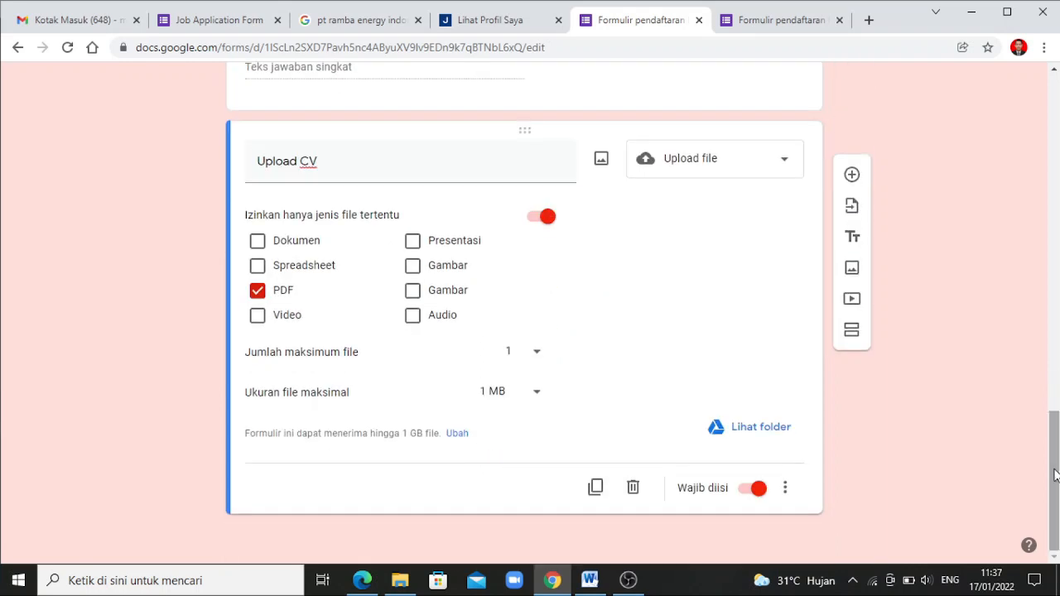
pyautogui.click(778, 20)
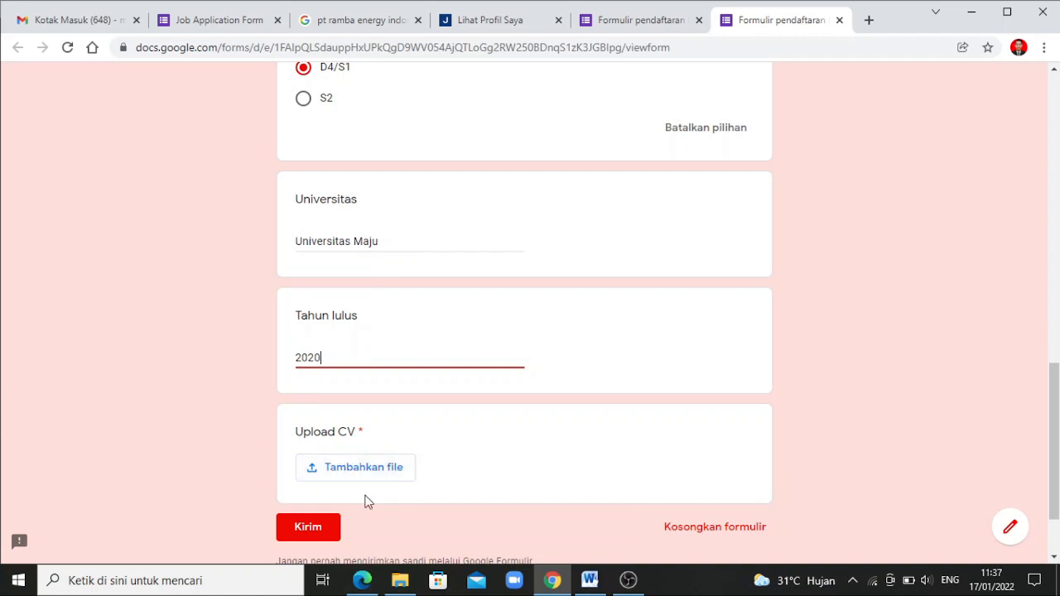
pyautogui.click(331, 527)
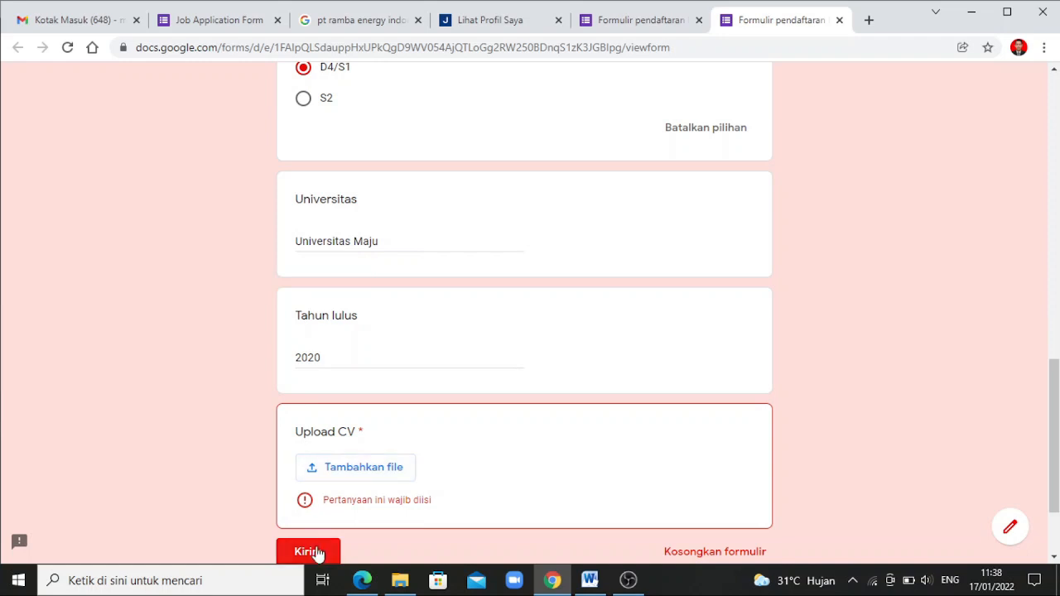
# Turn off Wajib diisi on the Upload CV question and scroll back to the top
pyautogui.click(632, 22)
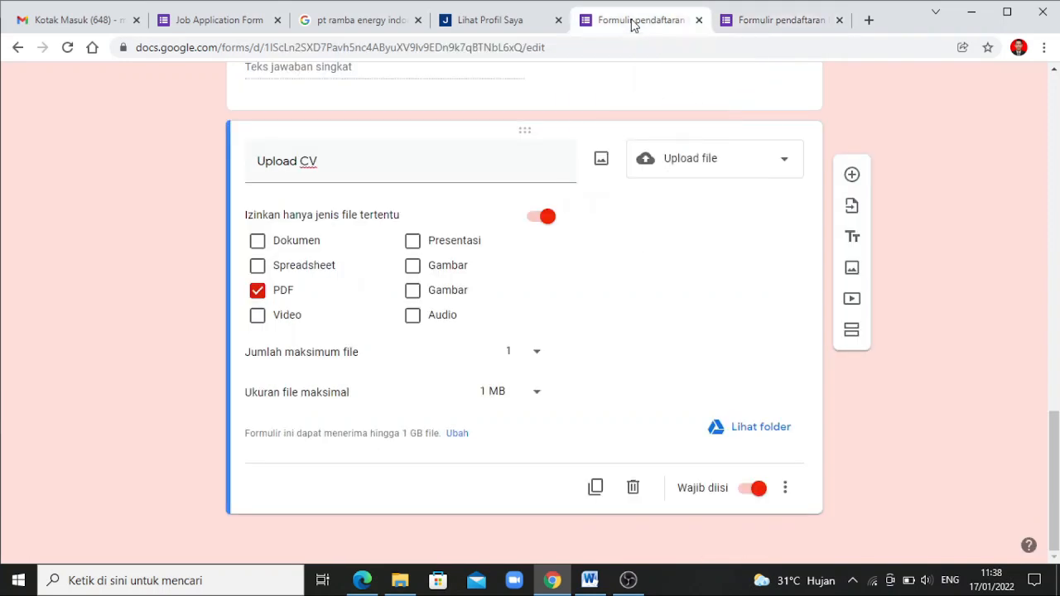
pyautogui.click(749, 491)
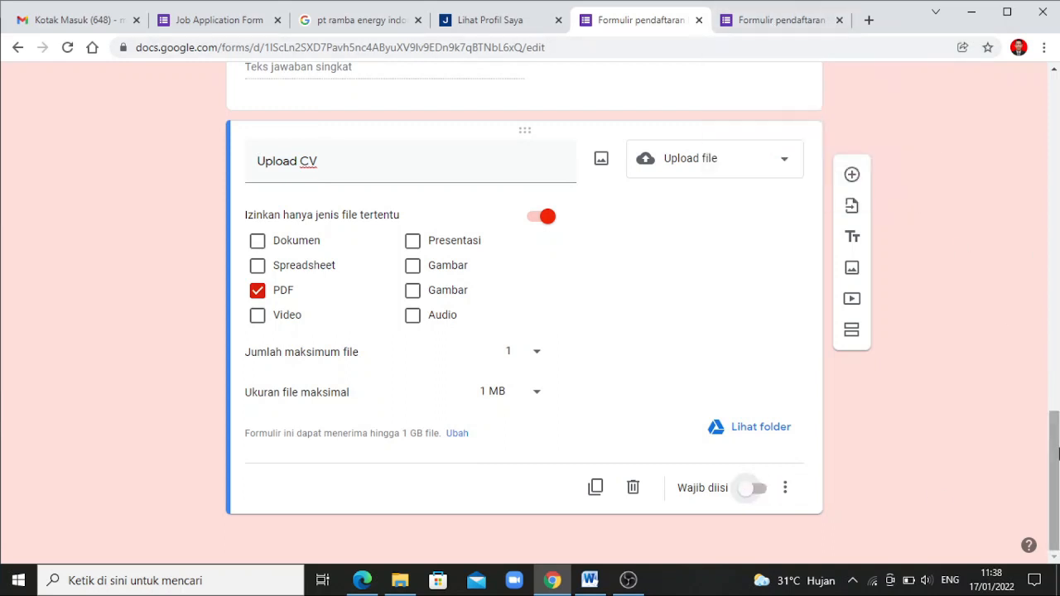
pyautogui.moveTo(1055, 453); pyautogui.dragTo(1055, 113)
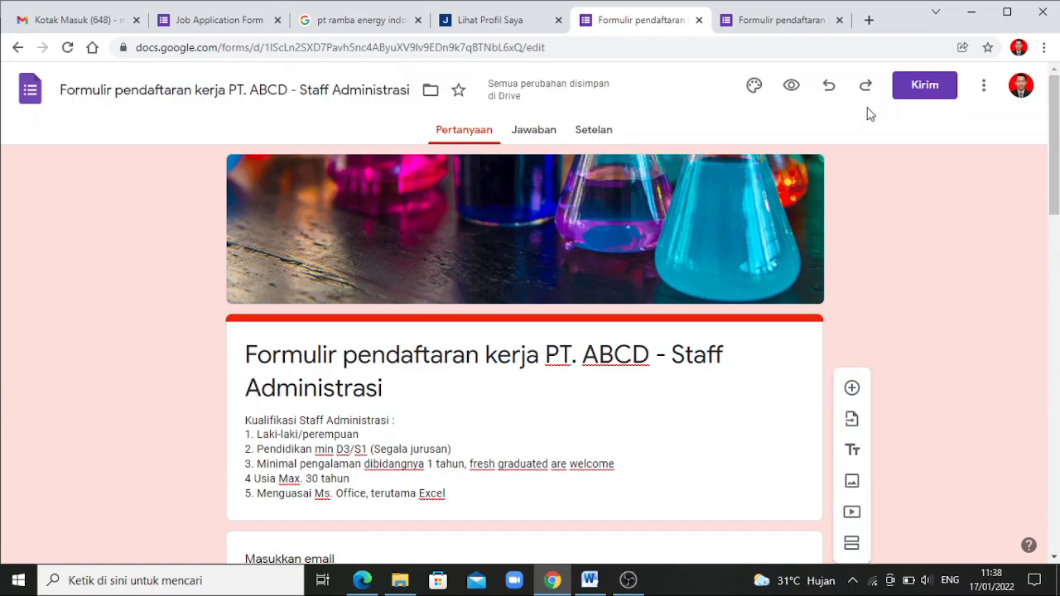
# Preview the form, submit the restored application, and open a fresh blank response form
pyautogui.click(791, 88)
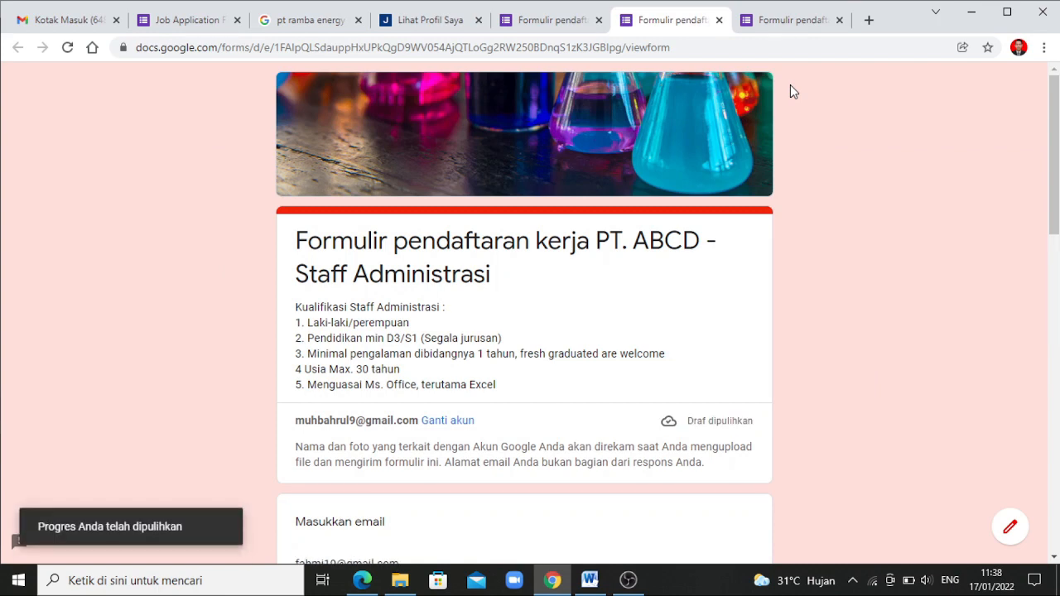
pyautogui.moveTo(1054, 153); pyautogui.dragTo(1057, 447)
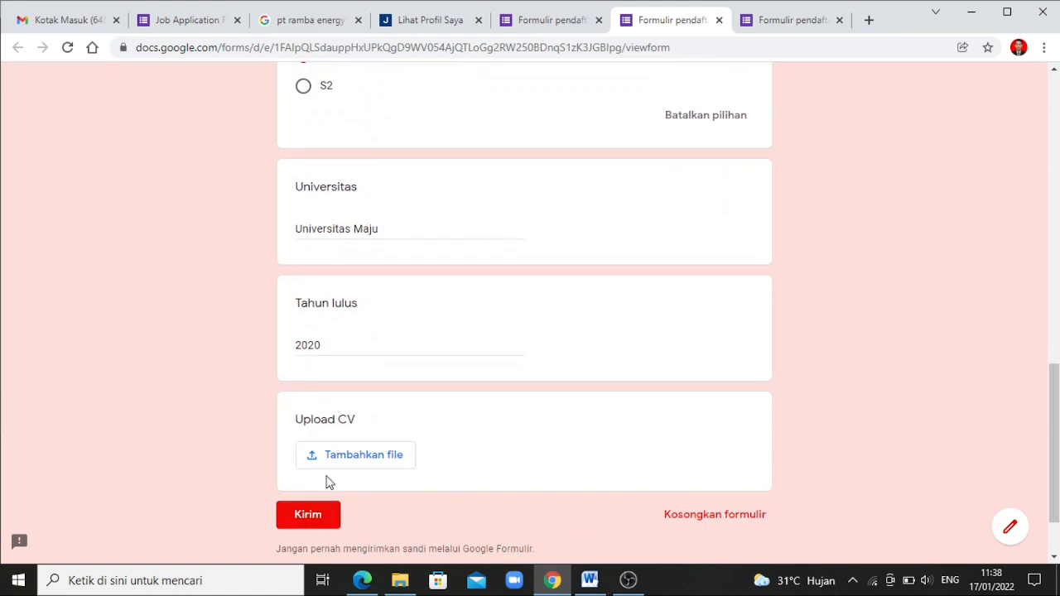
pyautogui.click(307, 516)
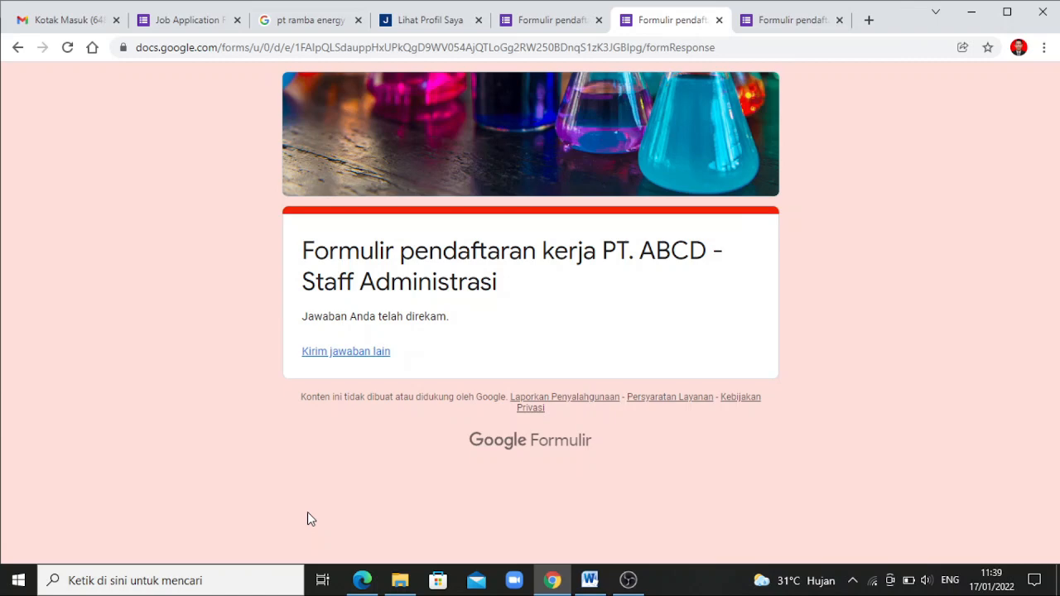
pyautogui.click(354, 358)
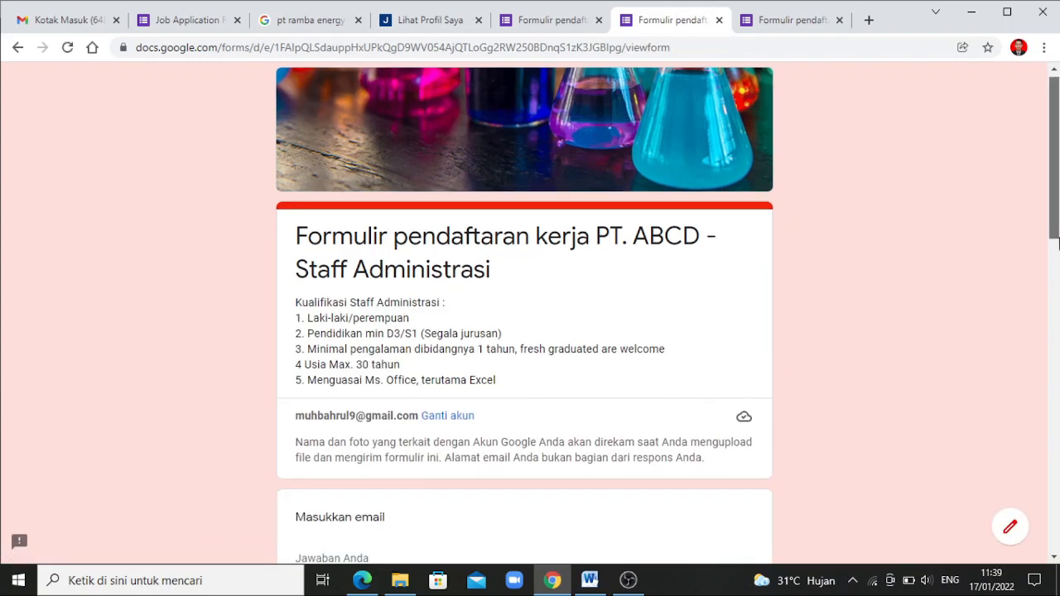
# Fill in the applicant's email address, full name and KTP address
pyautogui.scroll(-3, 463, 403)
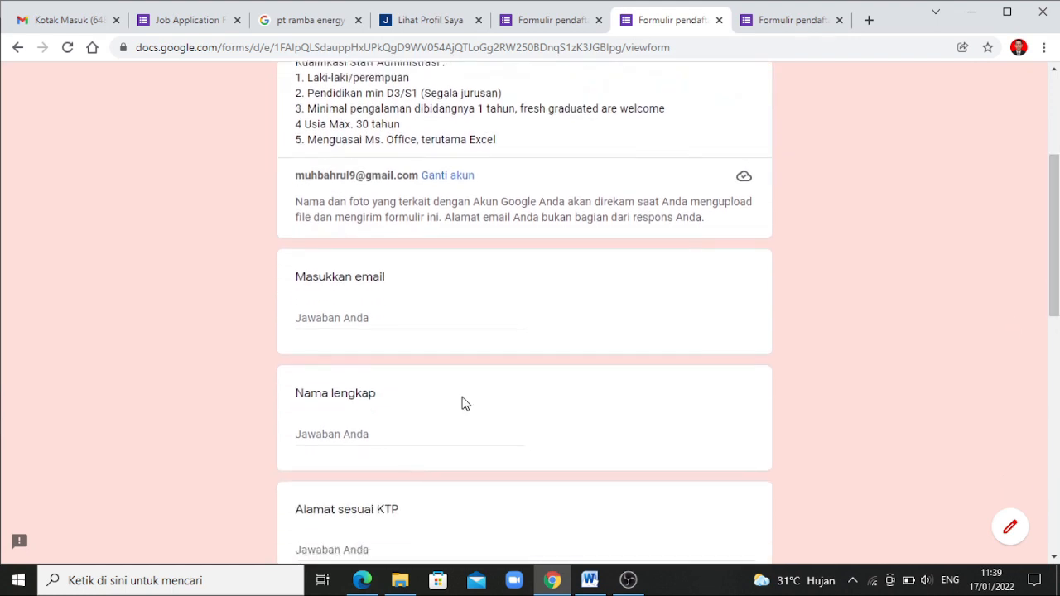
pyautogui.click(342, 321)
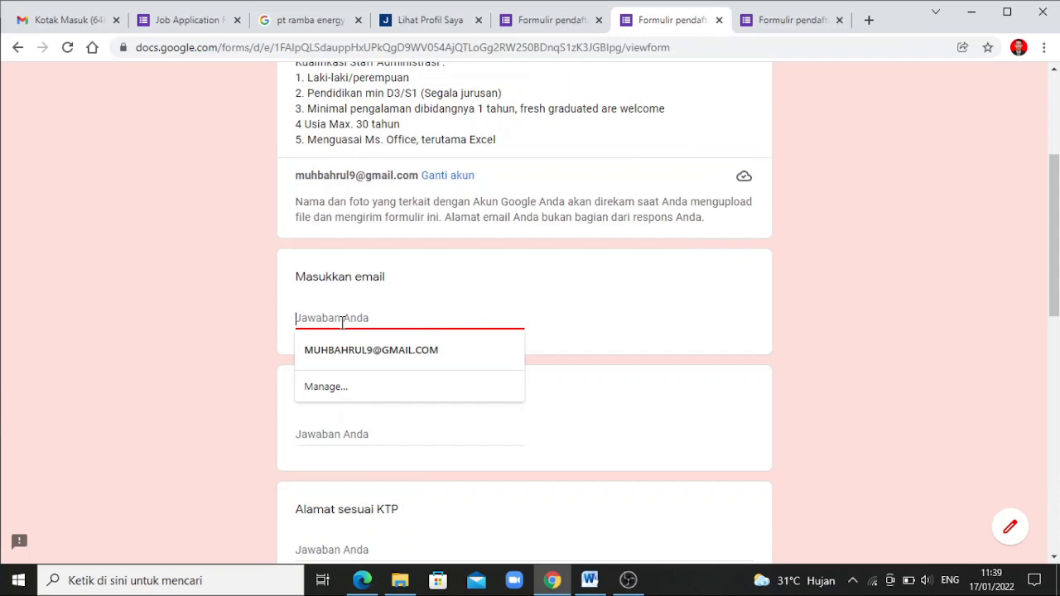
pyautogui.write('f')
pyautogui.press('BackSpace')
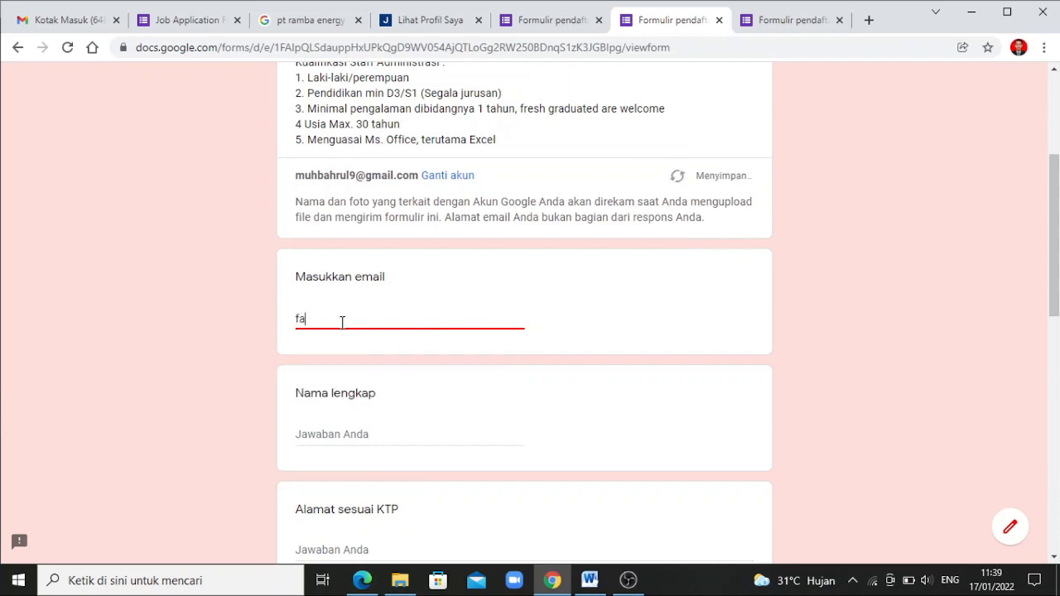
pyautogui.click(337, 436)
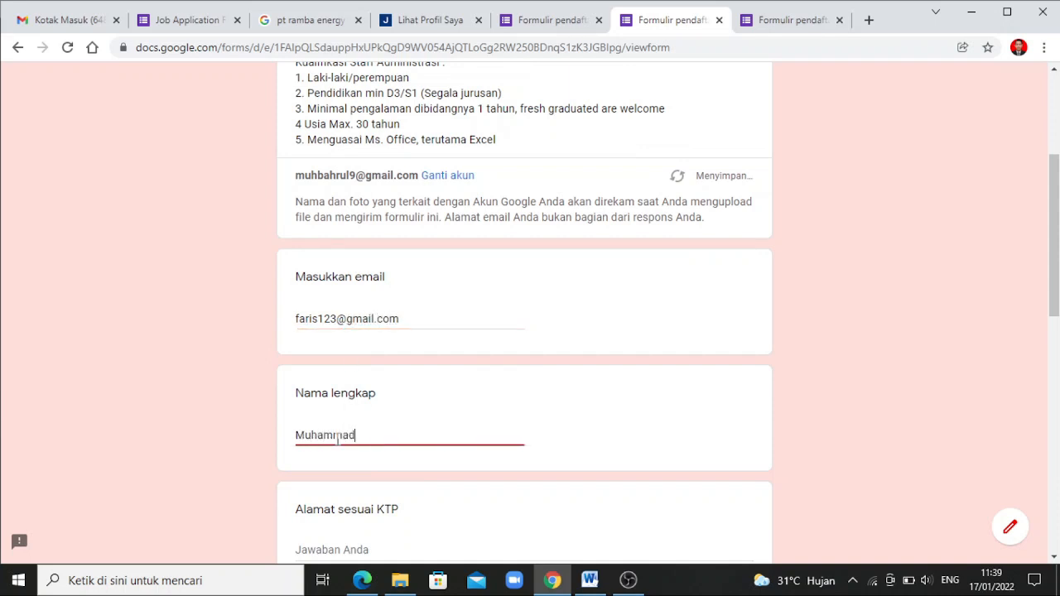
pyautogui.click(339, 549)
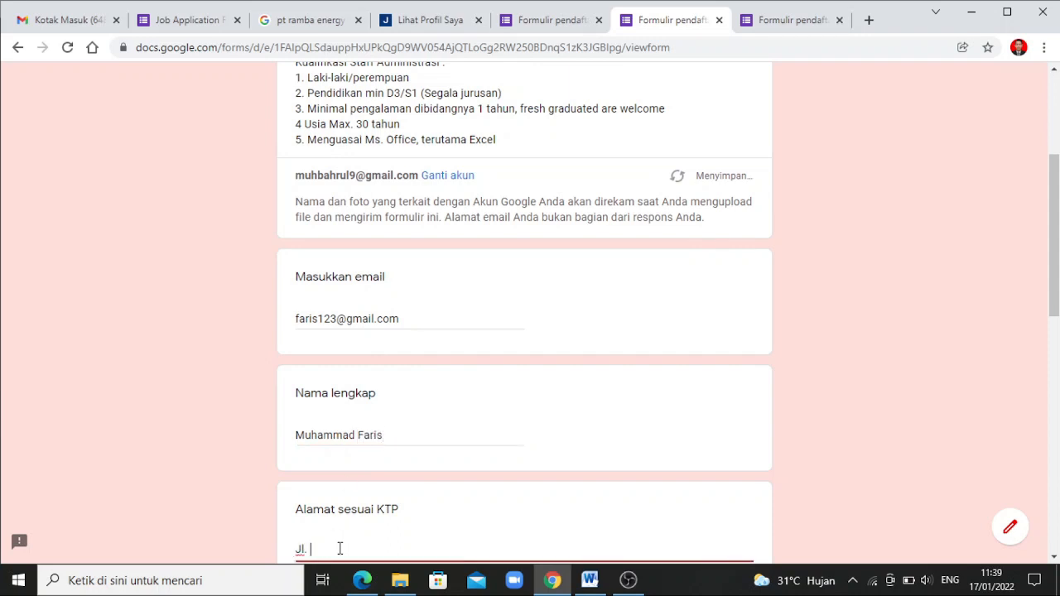
# Choose D3 education, enter Universitas Sehat and graduation year 2019, and submit the application
pyautogui.scroll(-3, 1058, 368)
pyautogui.moveTo(1058, 368); pyautogui.dragTo(1041, 407)
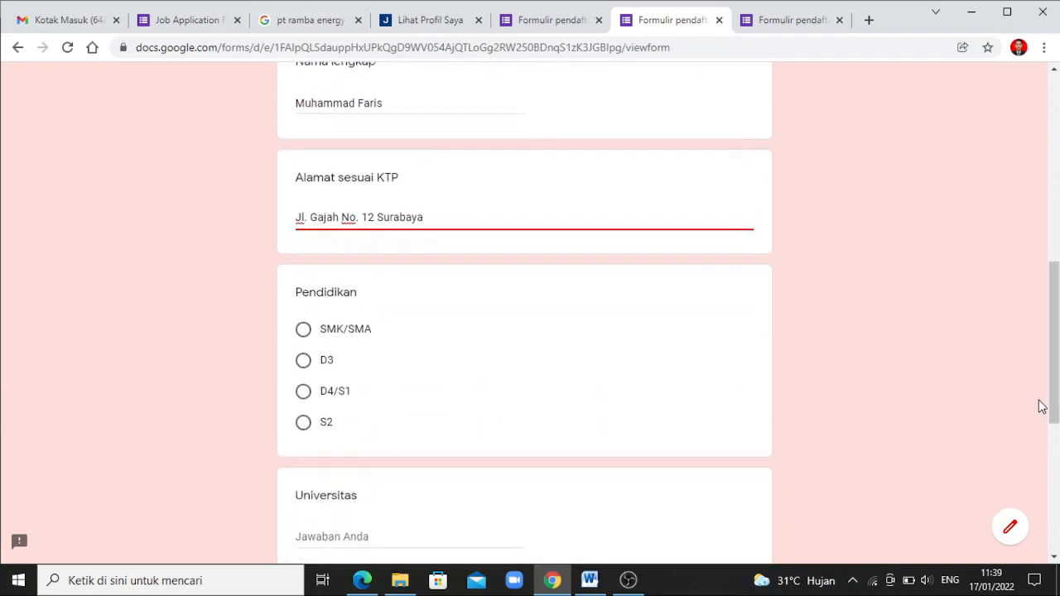
pyautogui.click(303, 393)
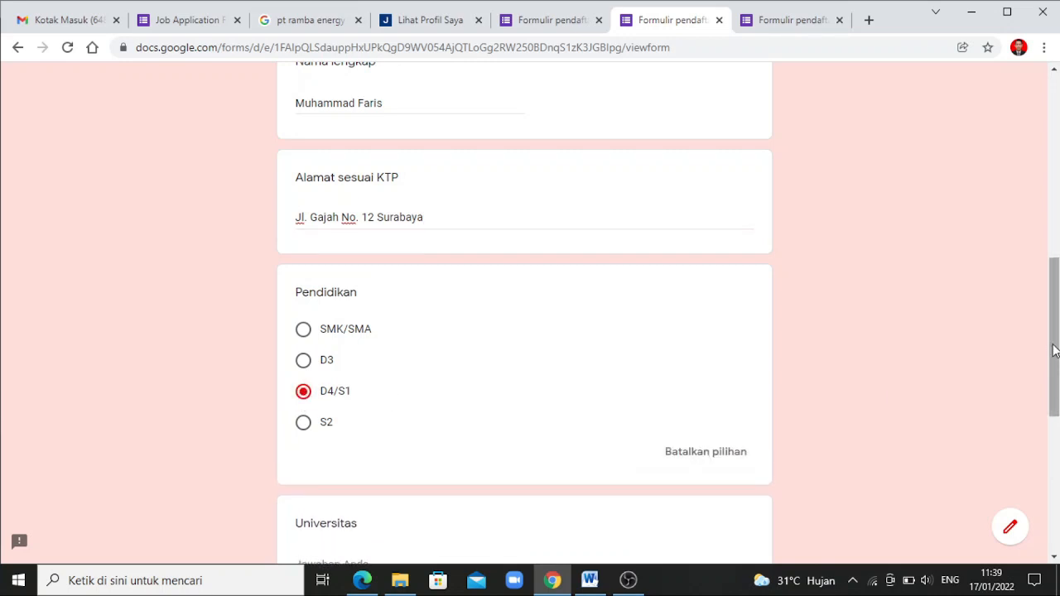
pyautogui.moveTo(1054, 349); pyautogui.dragTo(1055, 352)
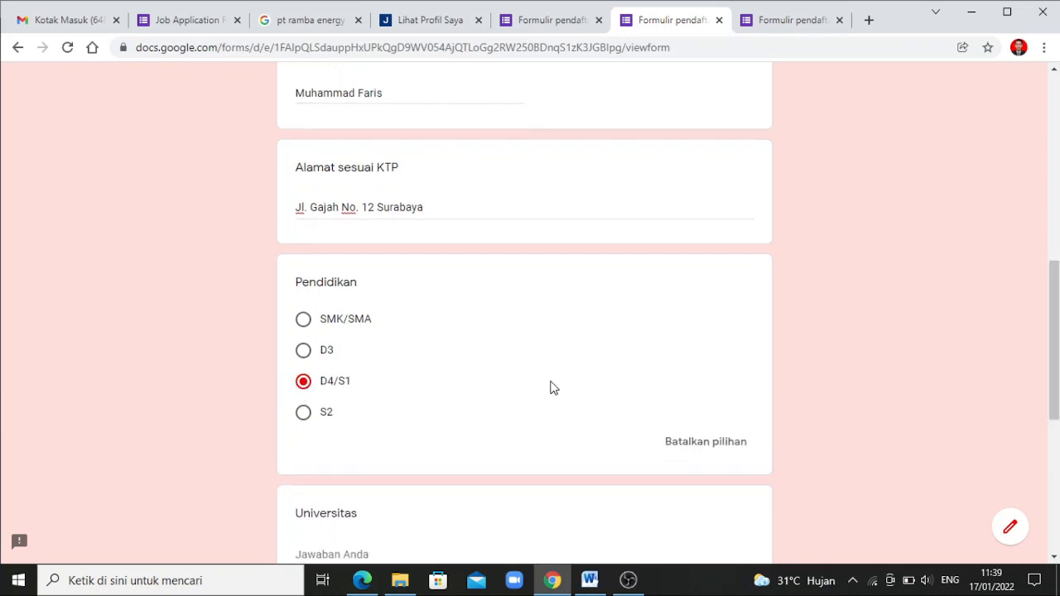
pyautogui.click(303, 355)
pyautogui.moveTo(1058, 379); pyautogui.dragTo(1049, 445)
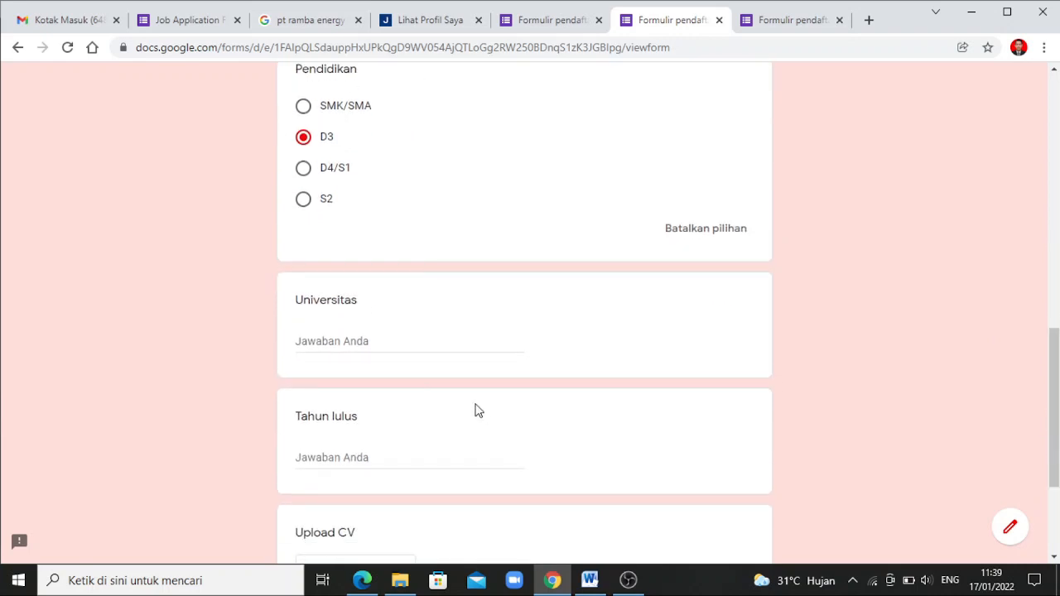
pyautogui.click(372, 345)
pyautogui.write('Universit')
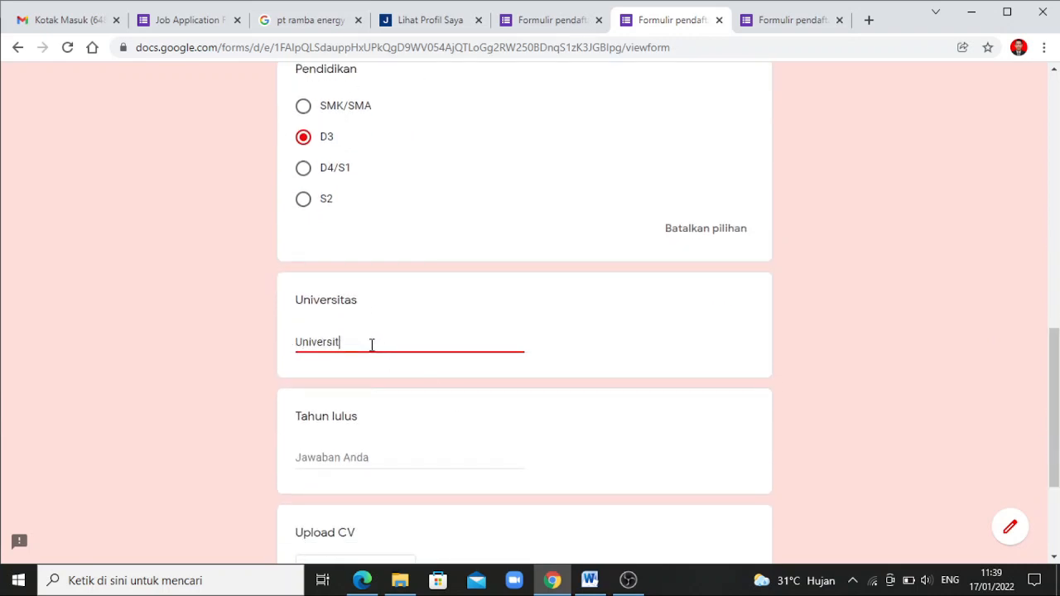
pyautogui.write('as Sehat')
pyautogui.click(365, 457)
pyautogui.write('20')
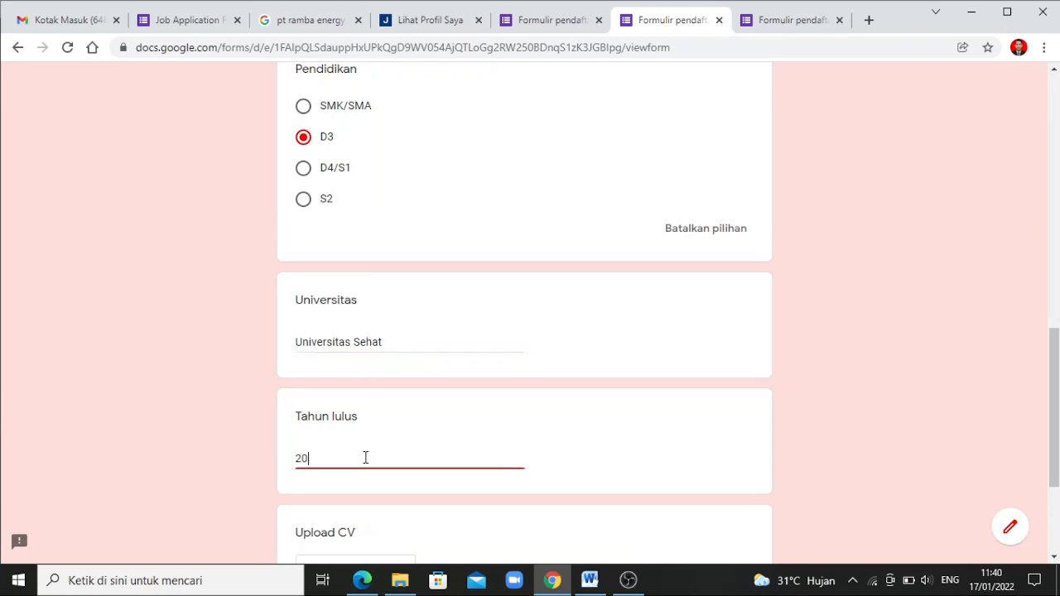
pyautogui.write('19')
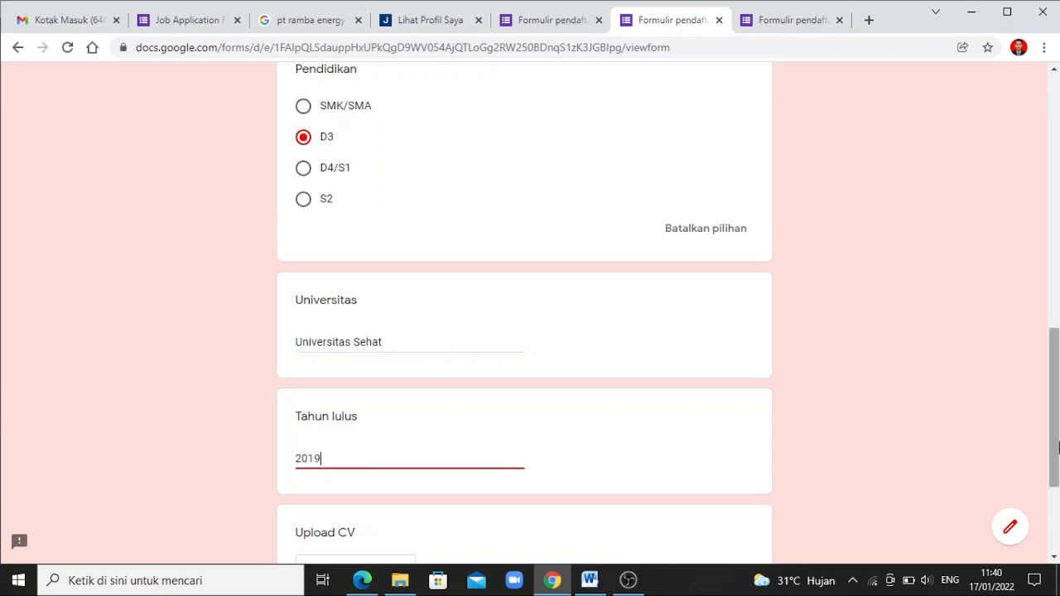
pyautogui.scroll(-3, 675, 455)
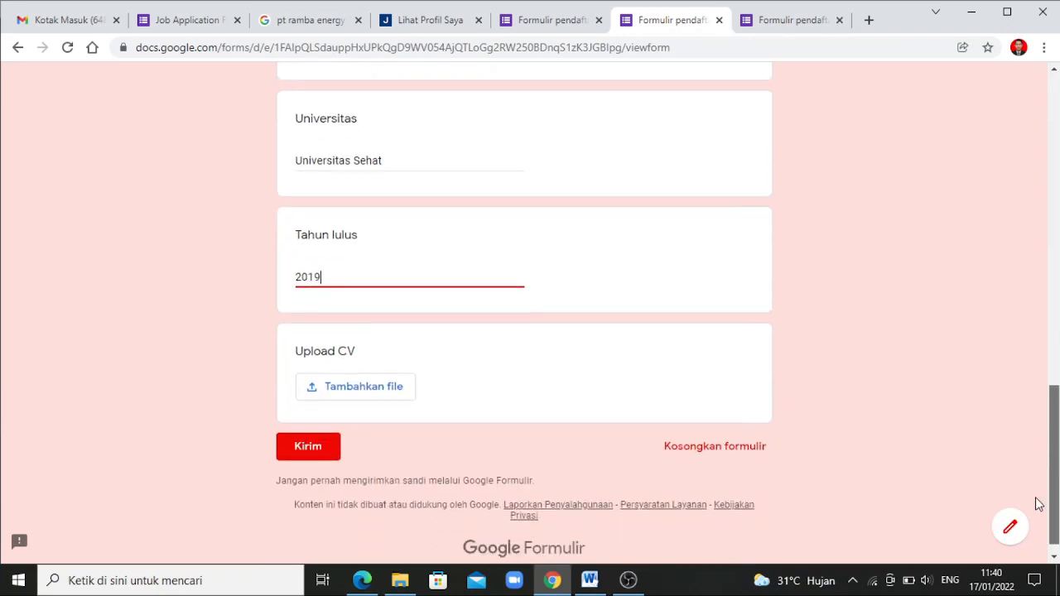
pyautogui.click(317, 446)
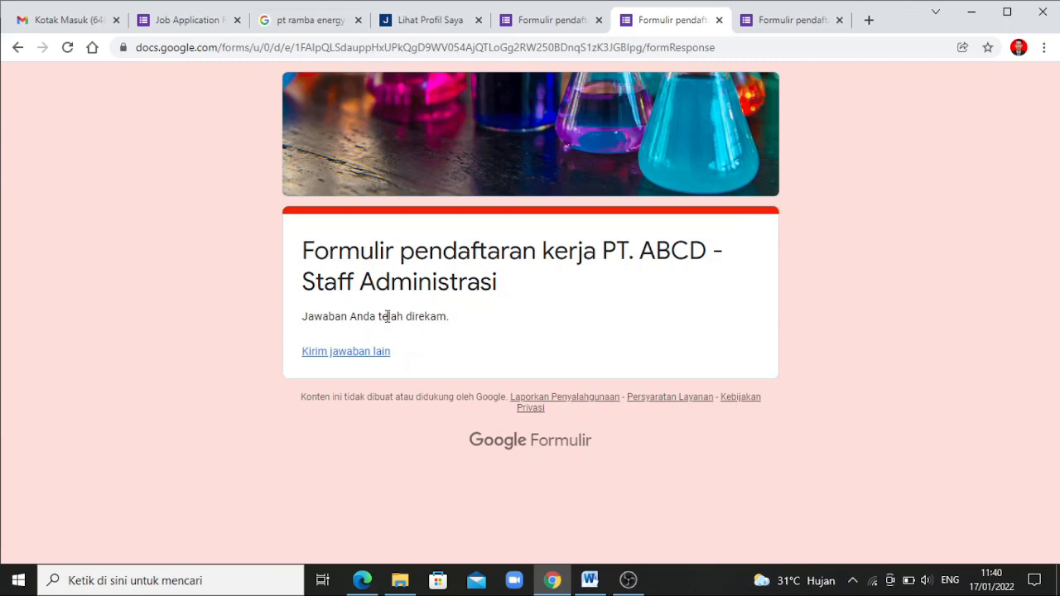
# Open the editor's Jawaban tab and scroll the Ringkasan summary of both responses and the 50/50 Pendidikan chart
pyautogui.click(555, 30)
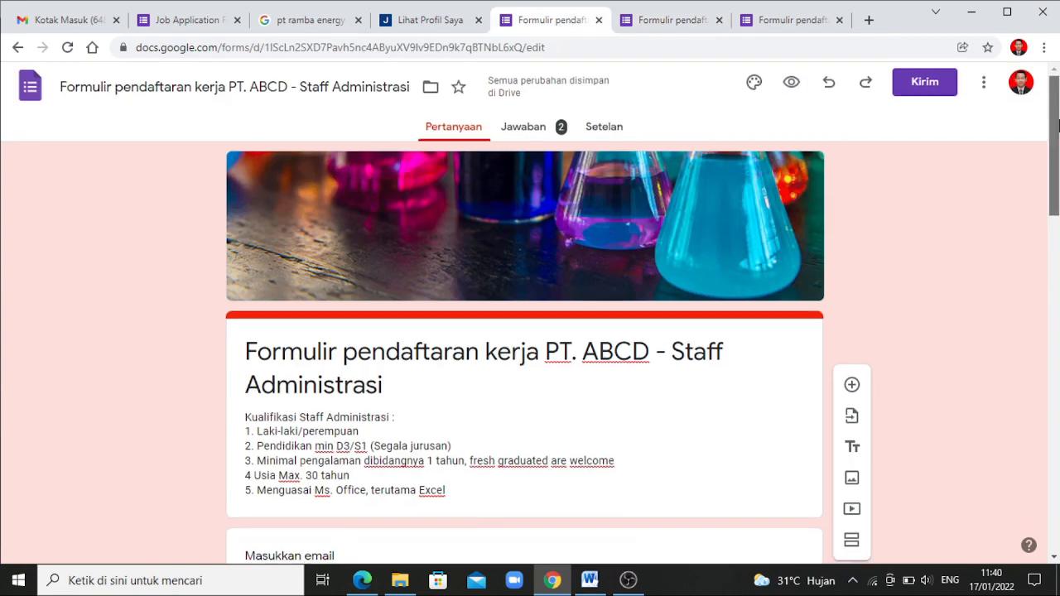
pyautogui.scroll(-1, 1057, 124)
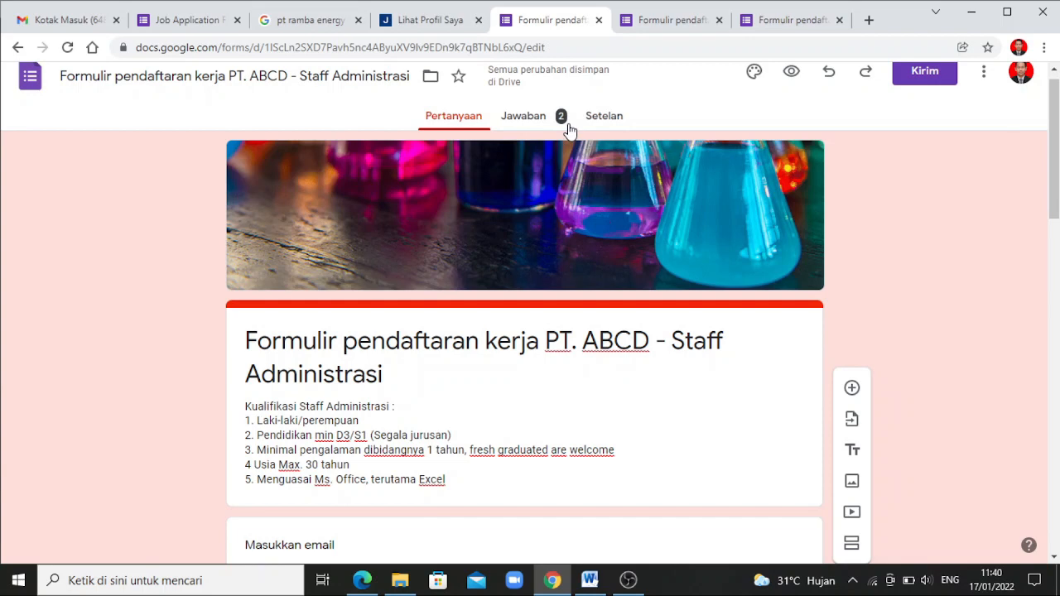
pyautogui.click(538, 119)
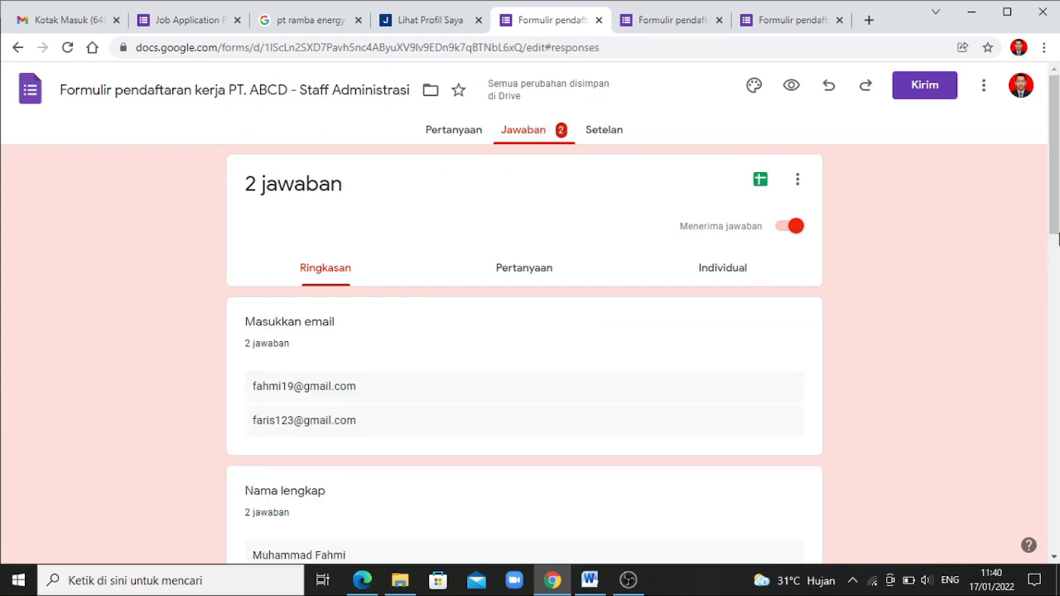
pyautogui.moveTo(1058, 212); pyautogui.dragTo(1059, 234)
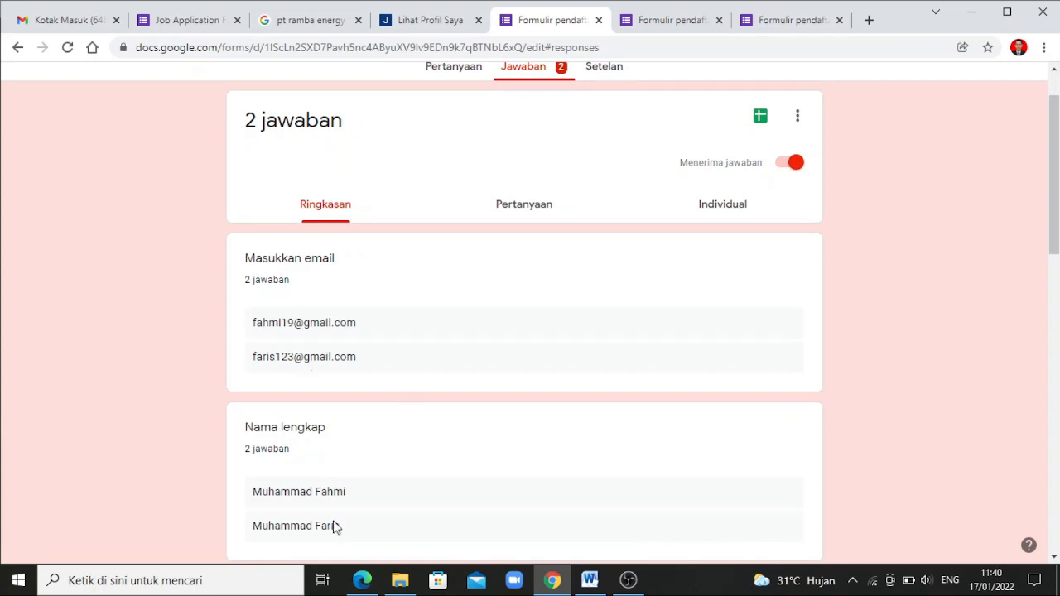
pyautogui.moveTo(1059, 238); pyautogui.dragTo(1003, 386)
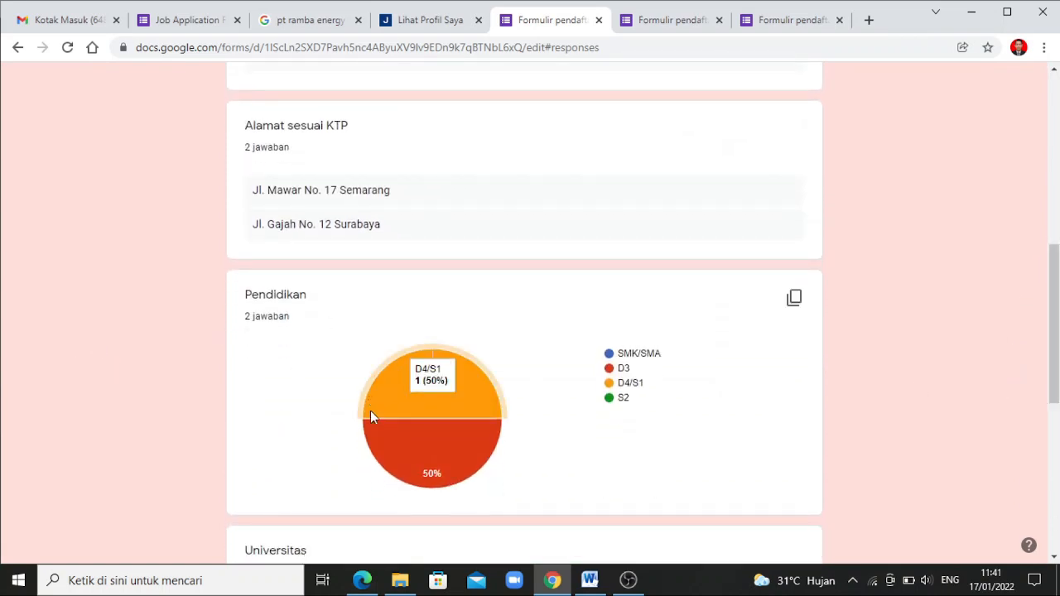
pyautogui.moveTo(473, 458)
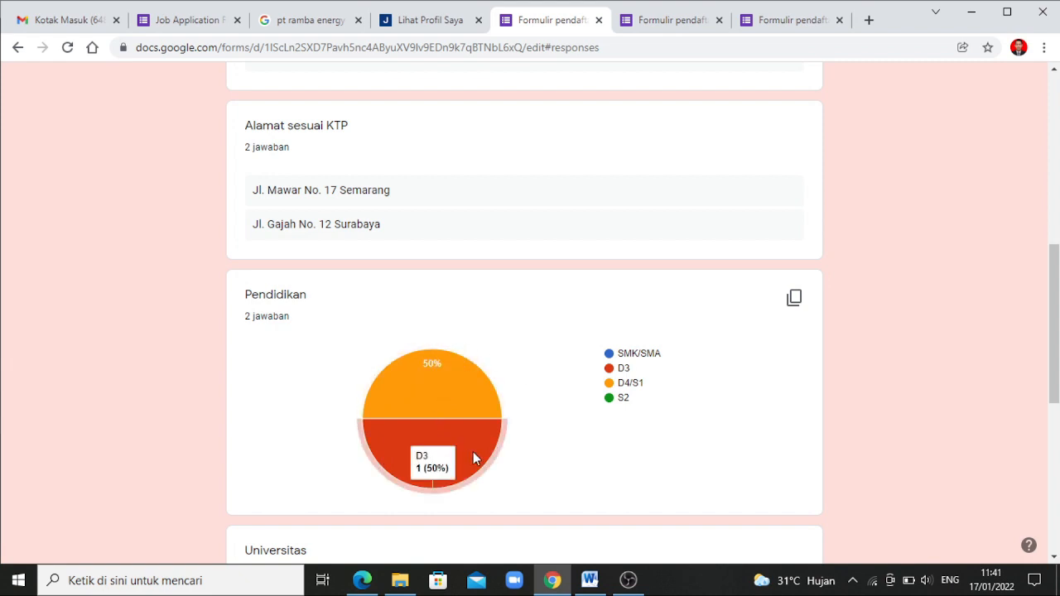
pyautogui.moveTo(447, 384)
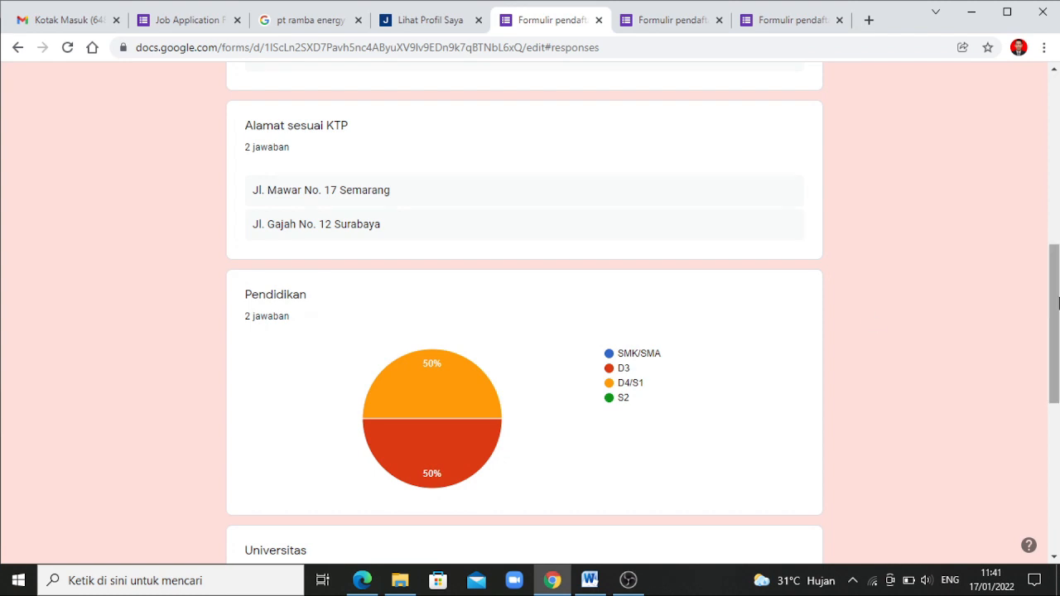
pyautogui.moveTo(1058, 307); pyautogui.dragTo(997, 453)
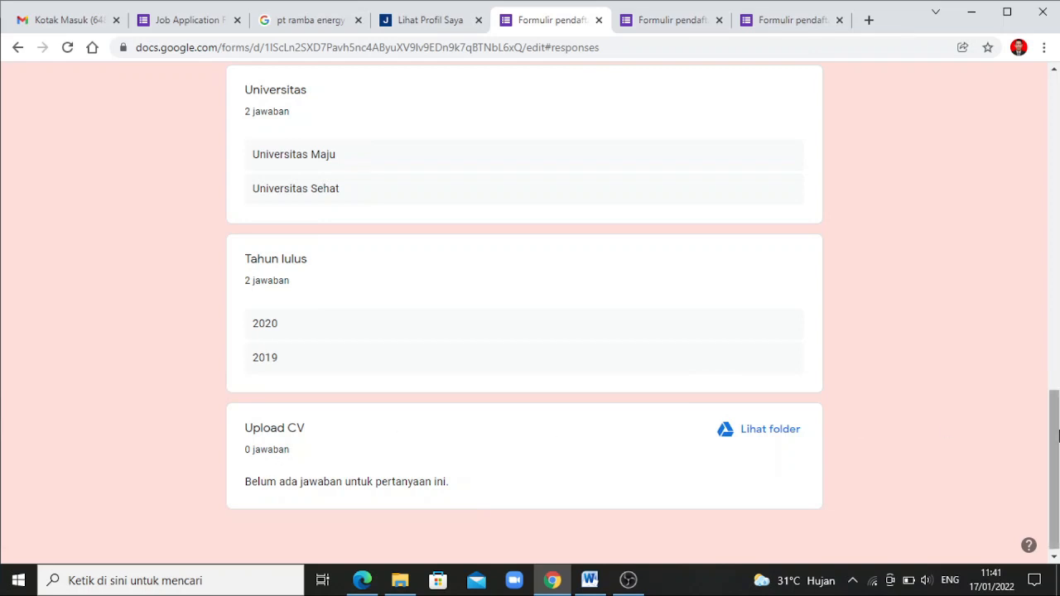
pyautogui.moveTo(1058, 437); pyautogui.dragTo(1058, 140)
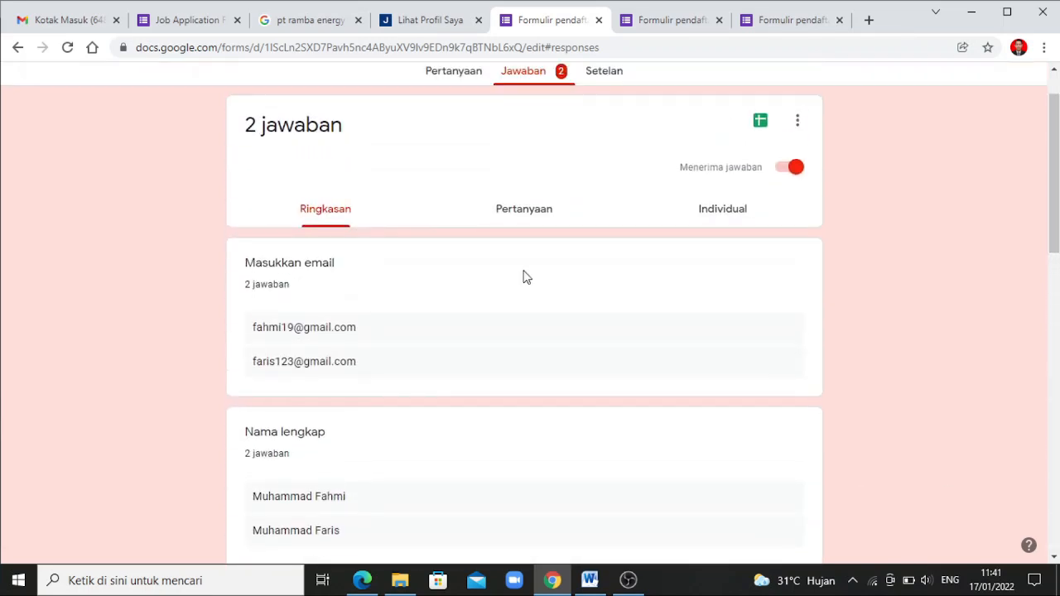
# Browse the responses grouped by question in the Pertanyaan view
pyautogui.click(522, 212)
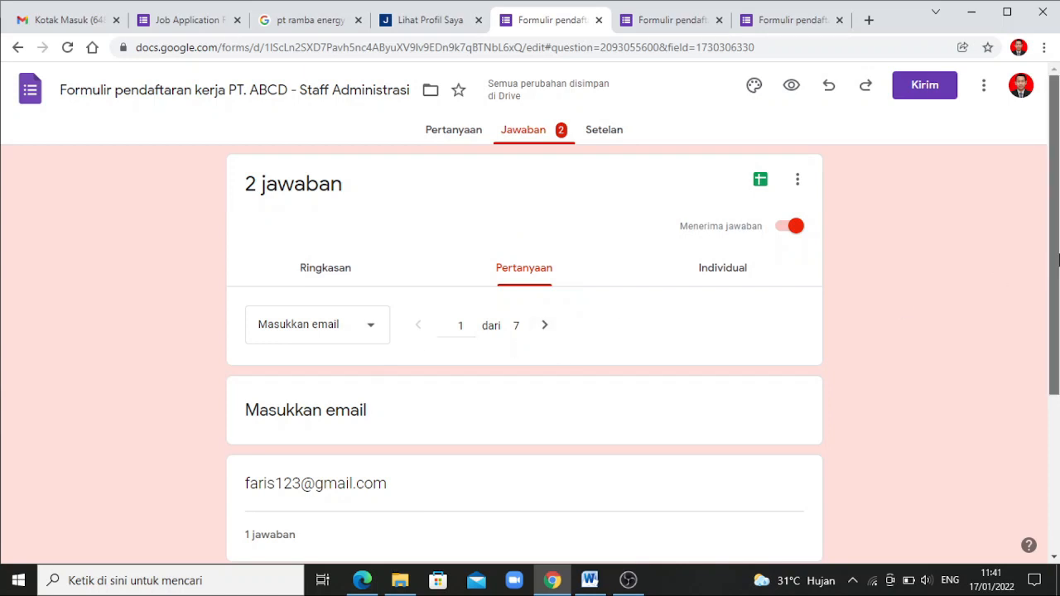
pyautogui.scroll(-2, 1042, 321)
pyautogui.scroll(-1, 1028, 338)
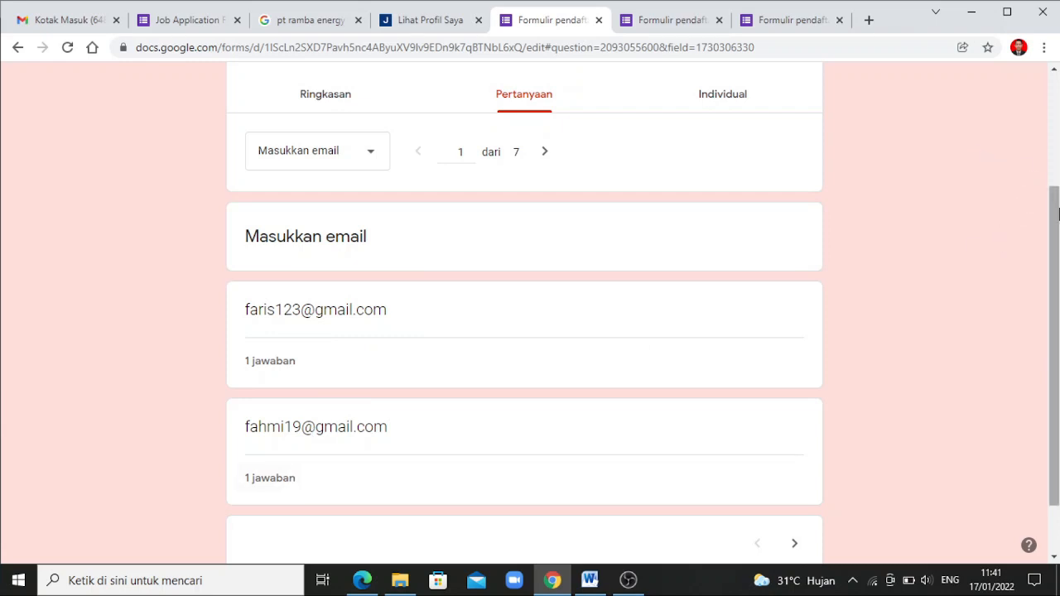
pyautogui.scroll(1, 1058, 214)
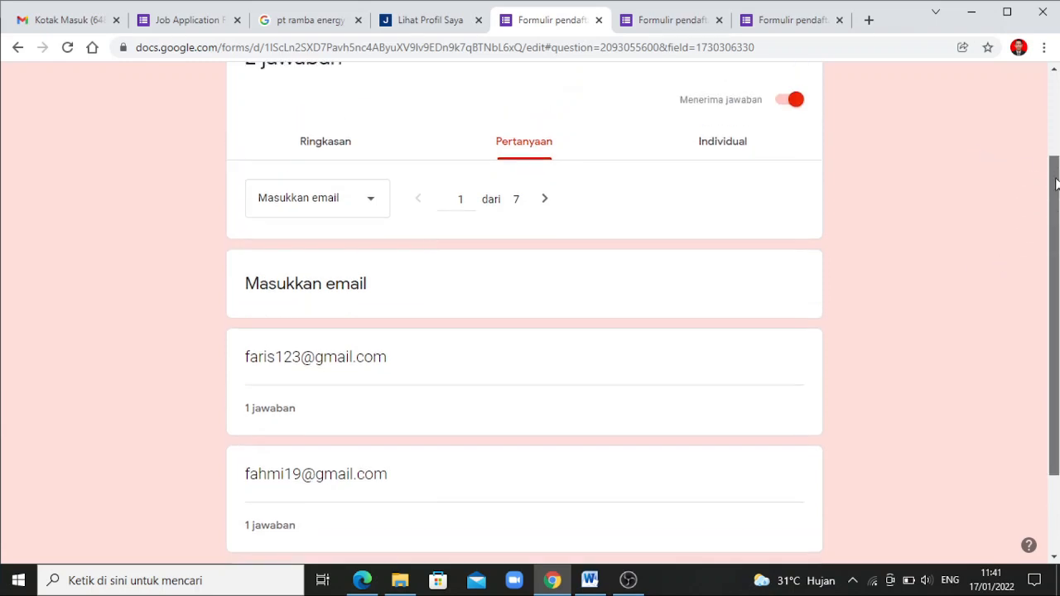
# Switch to individual responses and show response 2 of 2
pyautogui.click(719, 146)
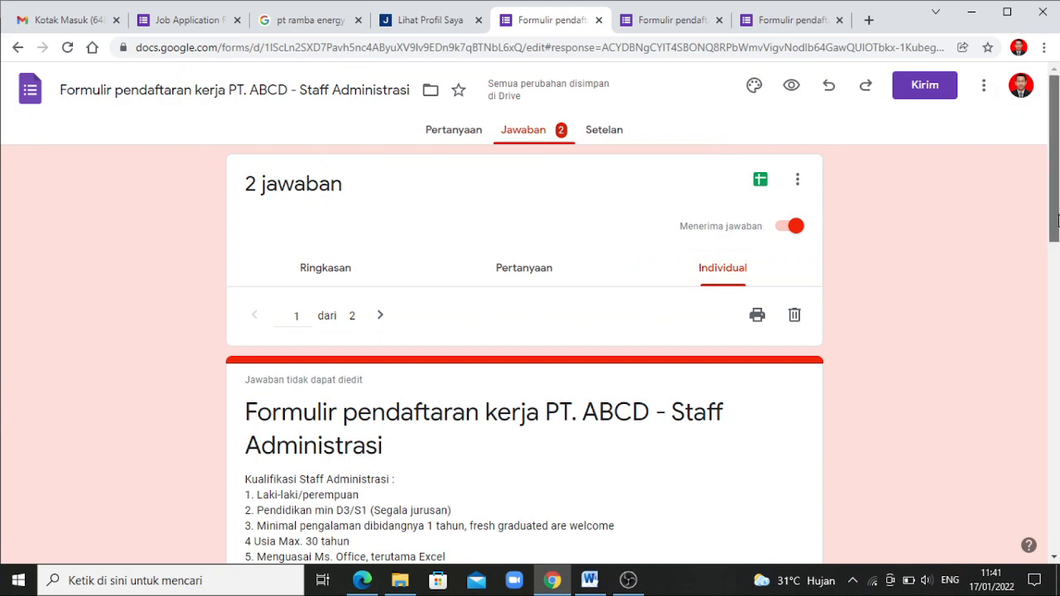
pyautogui.moveTo(1057, 219); pyautogui.dragTo(1034, 308)
pyautogui.scroll(-1, 1023, 326)
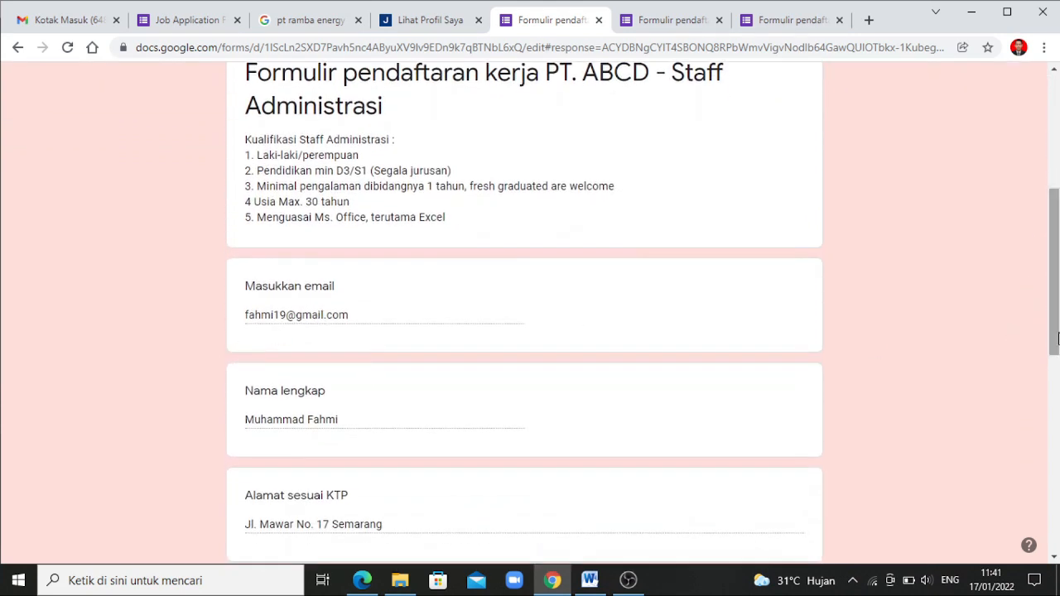
pyautogui.moveTo(1057, 354); pyautogui.dragTo(1048, 261)
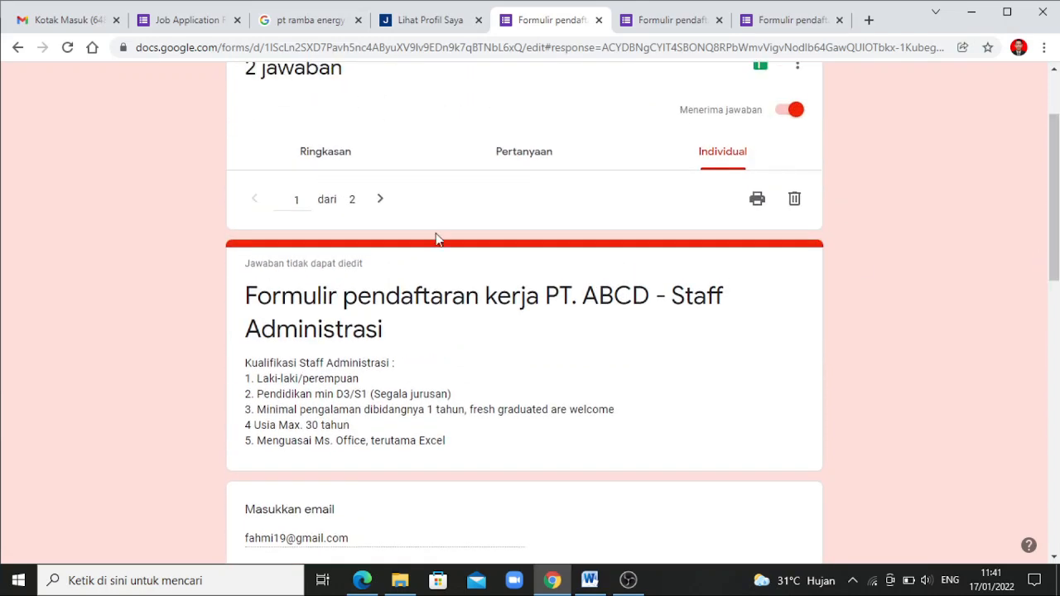
pyautogui.click(380, 203)
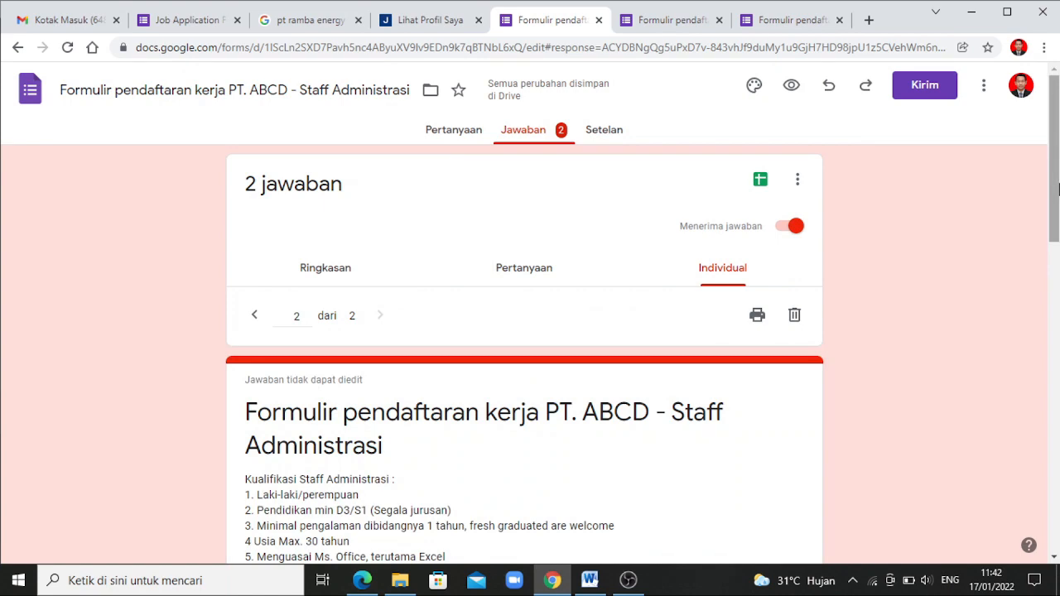
pyautogui.moveTo(1058, 189)
pyautogui.mouseDown()
pyautogui.moveTo(1051, 265)
pyautogui.moveTo(1027, 311)
pyautogui.moveTo(1055, 172)
pyautogui.mouseUp()
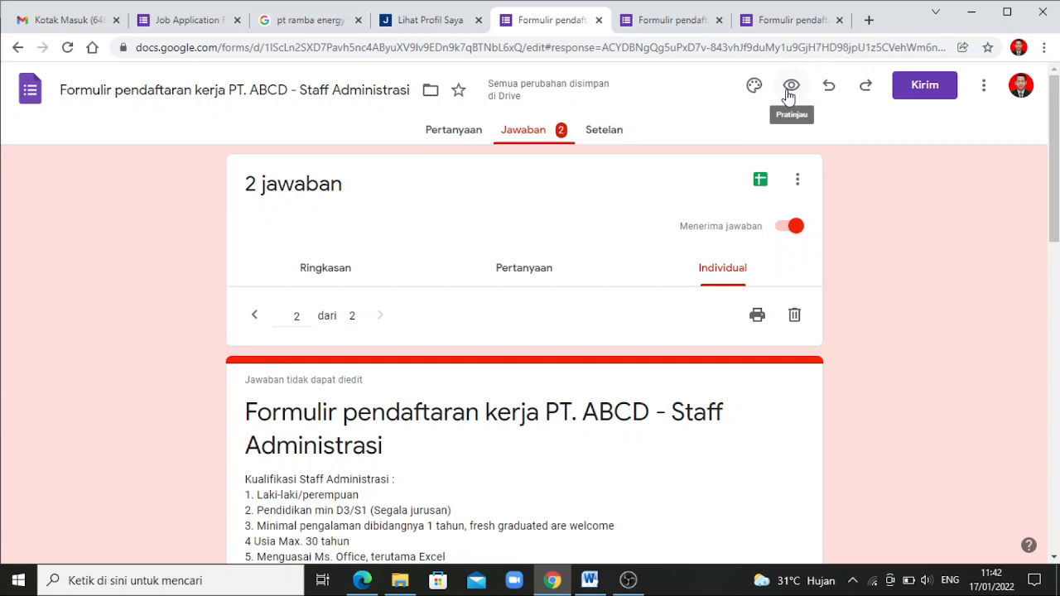
# In the Kirim formulir dialog, enter a recipient email address, then return to the link tab showing the form URL
pyautogui.click(914, 90)
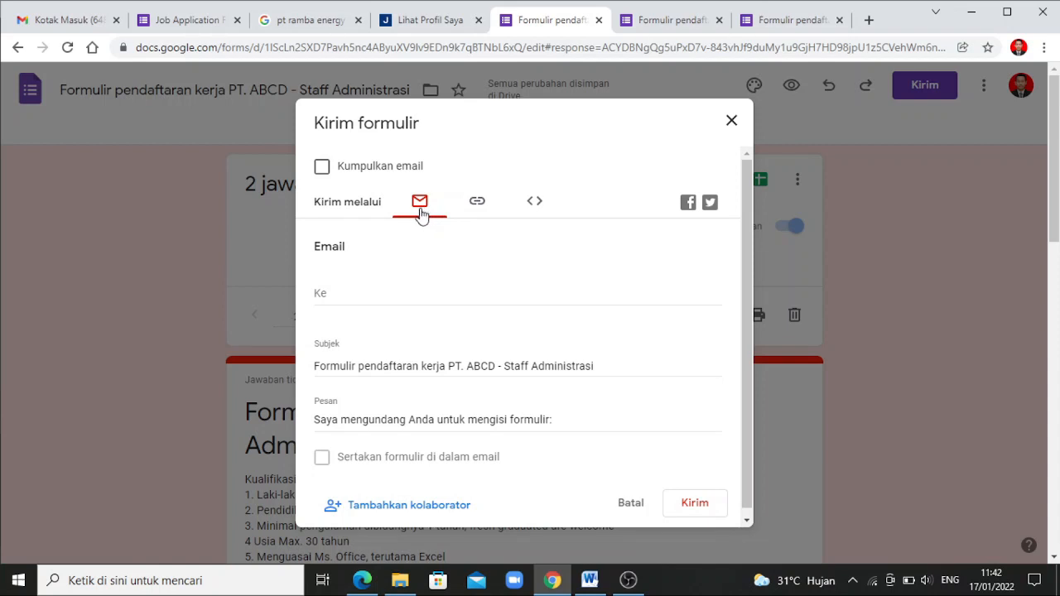
pyautogui.click(478, 207)
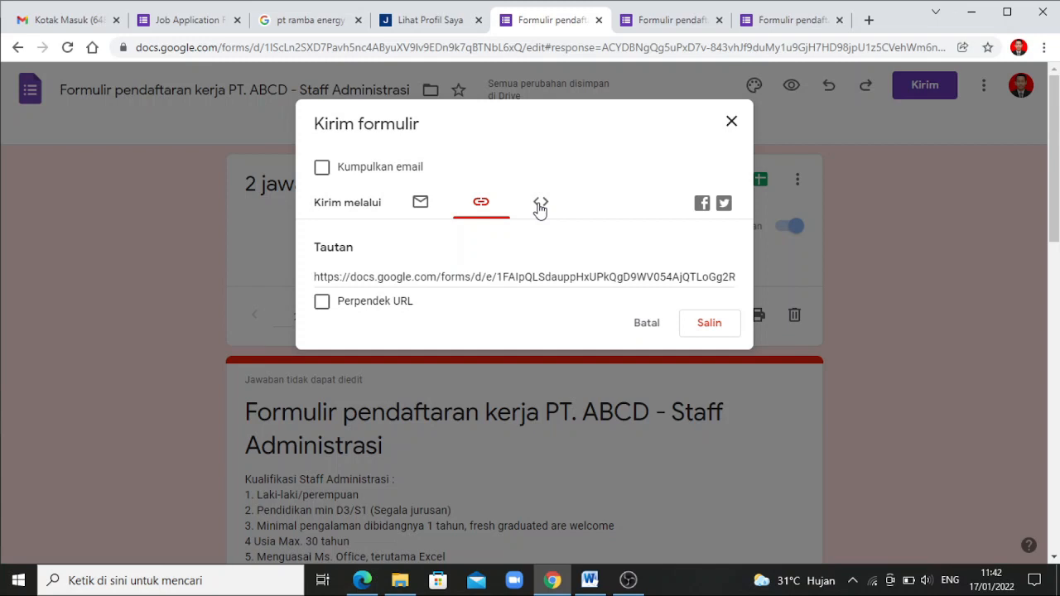
pyautogui.click(419, 206)
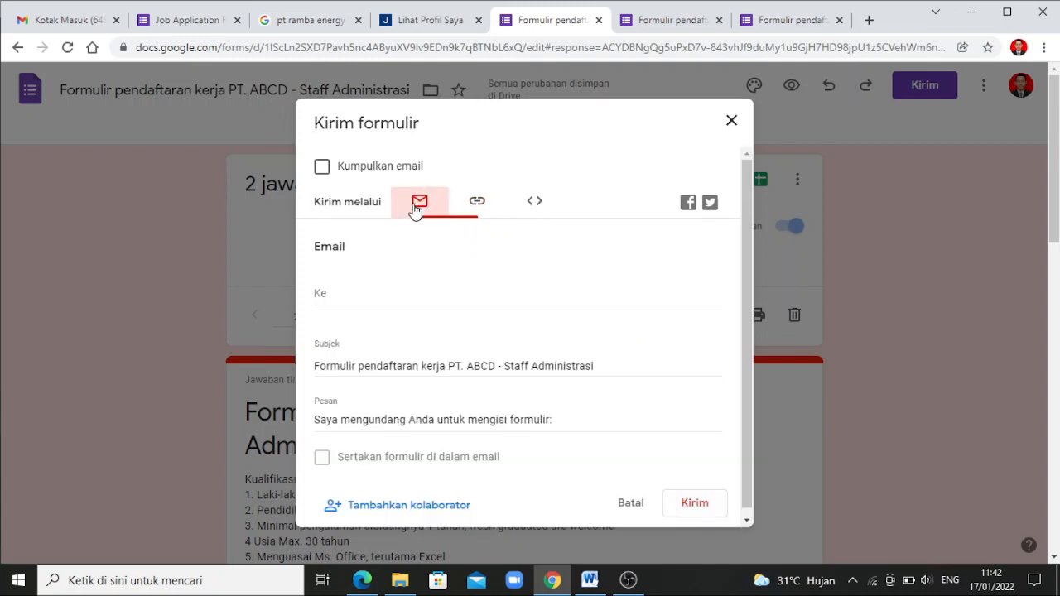
pyautogui.click(339, 298)
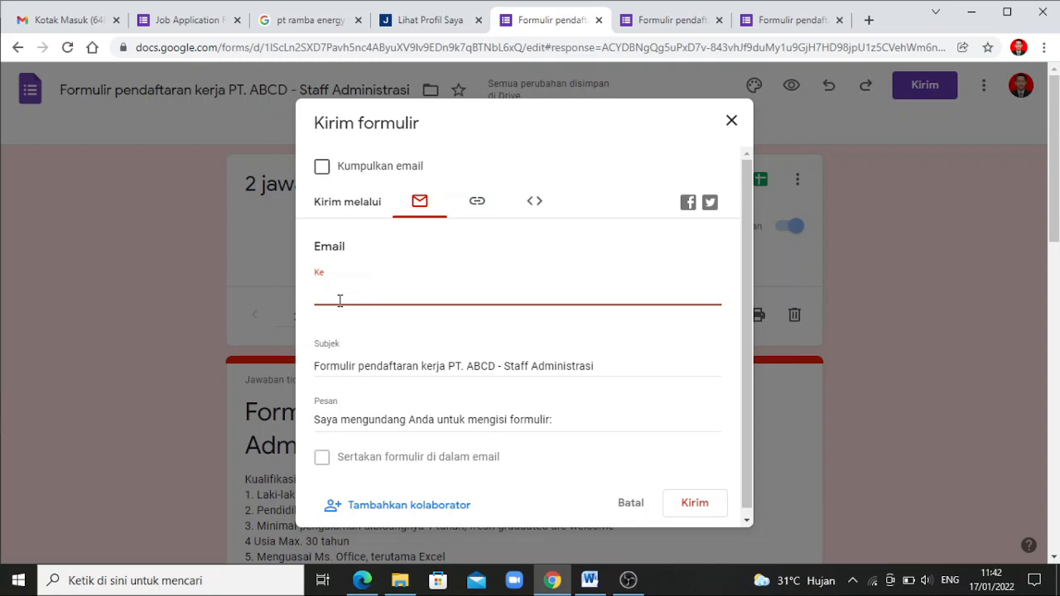
pyautogui.write('muh')
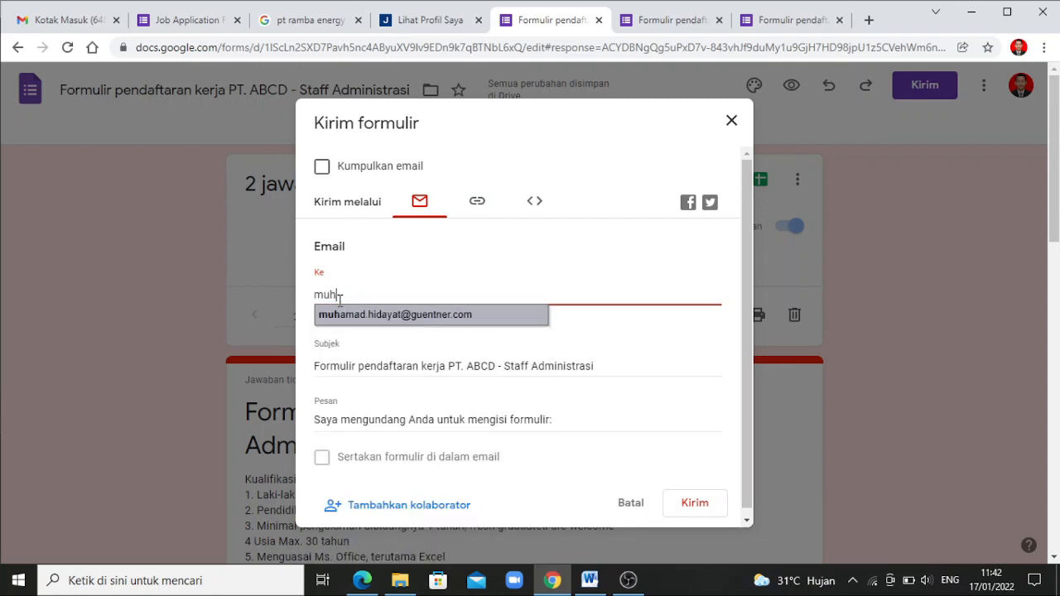
pyautogui.press('BackSpace')
pyautogui.press('BackSpace')
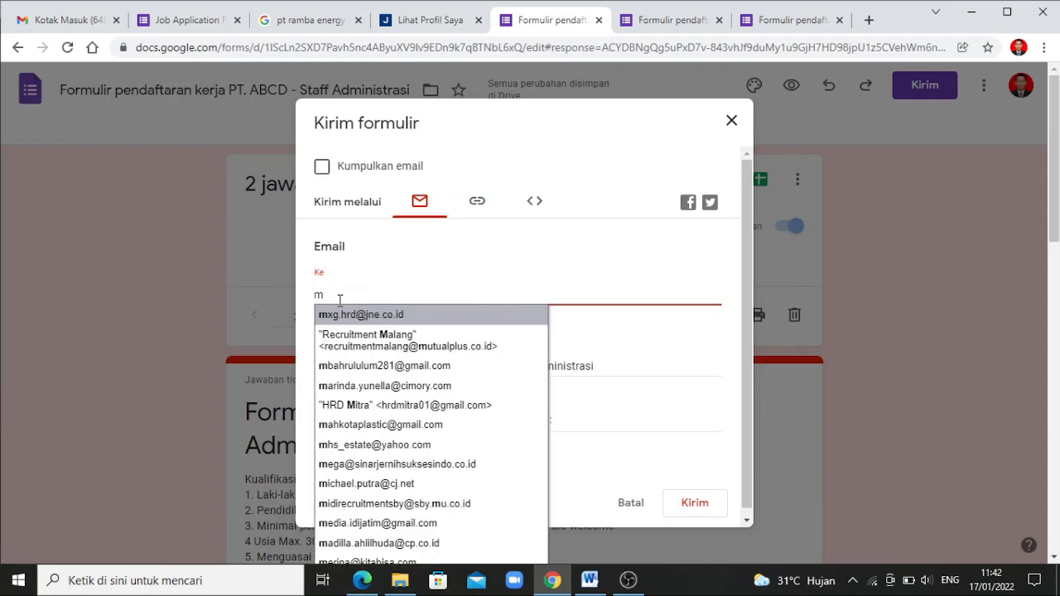
pyautogui.press('BackSpace')
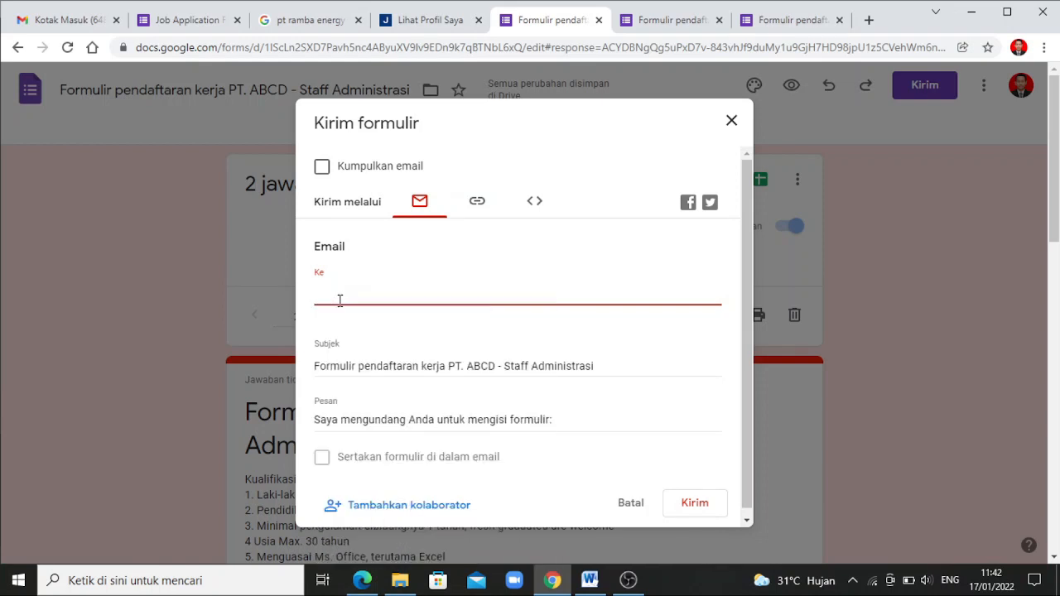
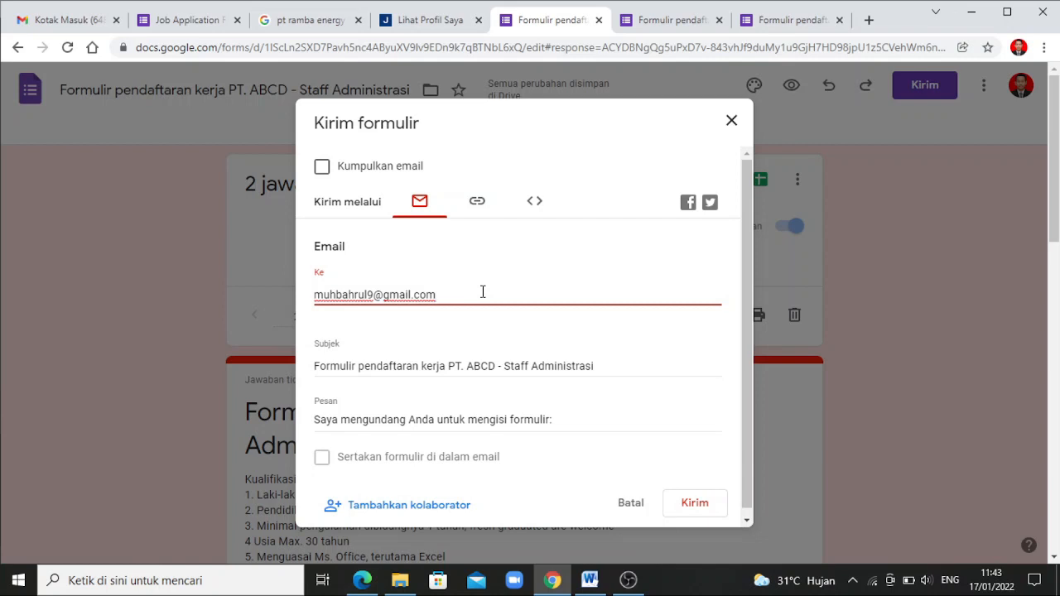
pyautogui.click(480, 207)
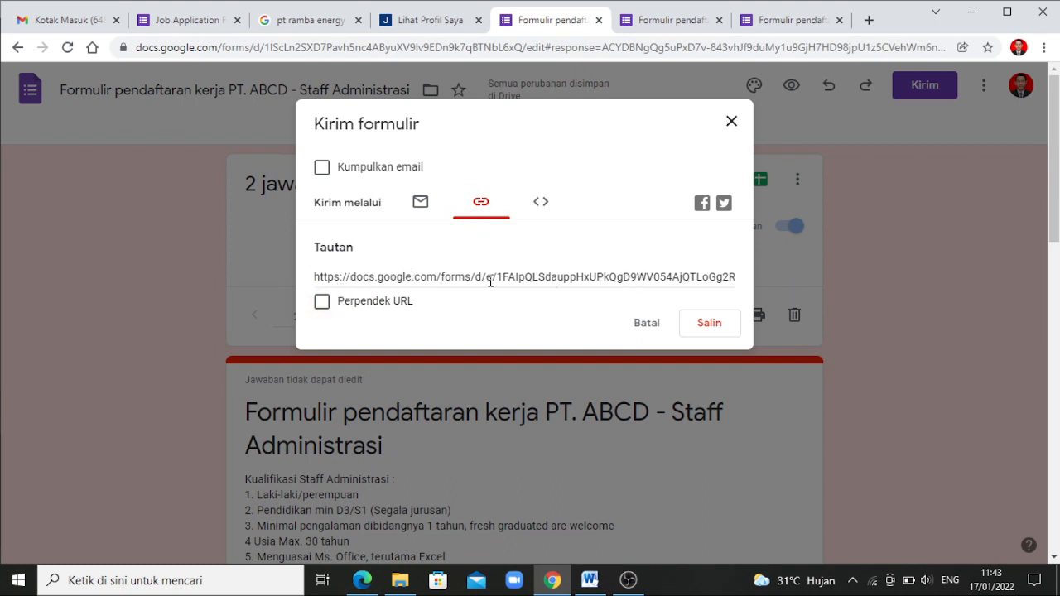
# Shorten the share link to a forms.gle address with Perpendek URL, copy it, and close the dialog
pyautogui.click(322, 303)
pyautogui.click(717, 325)
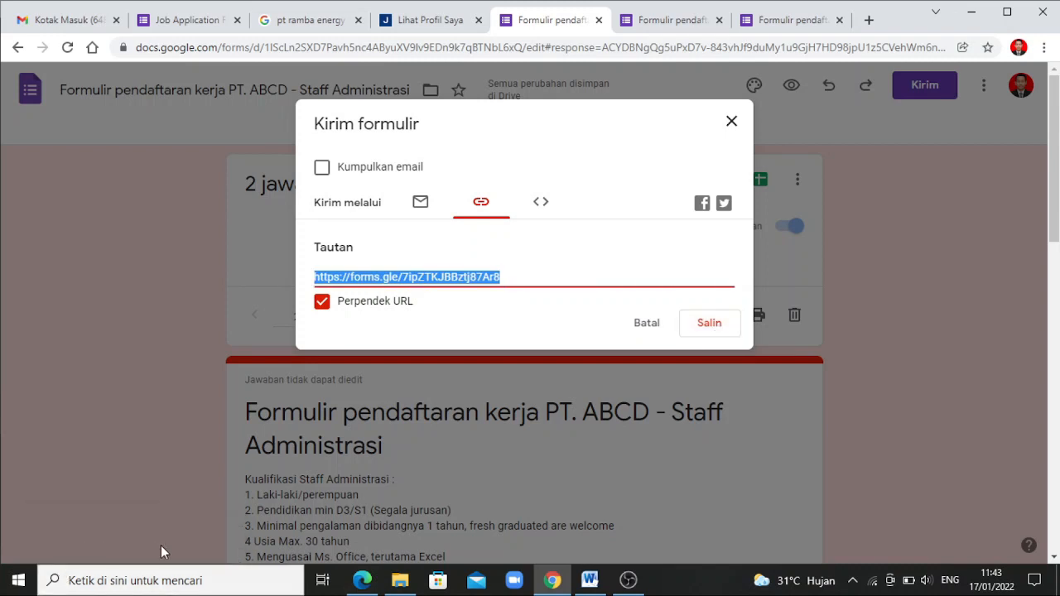
pyautogui.click(543, 208)
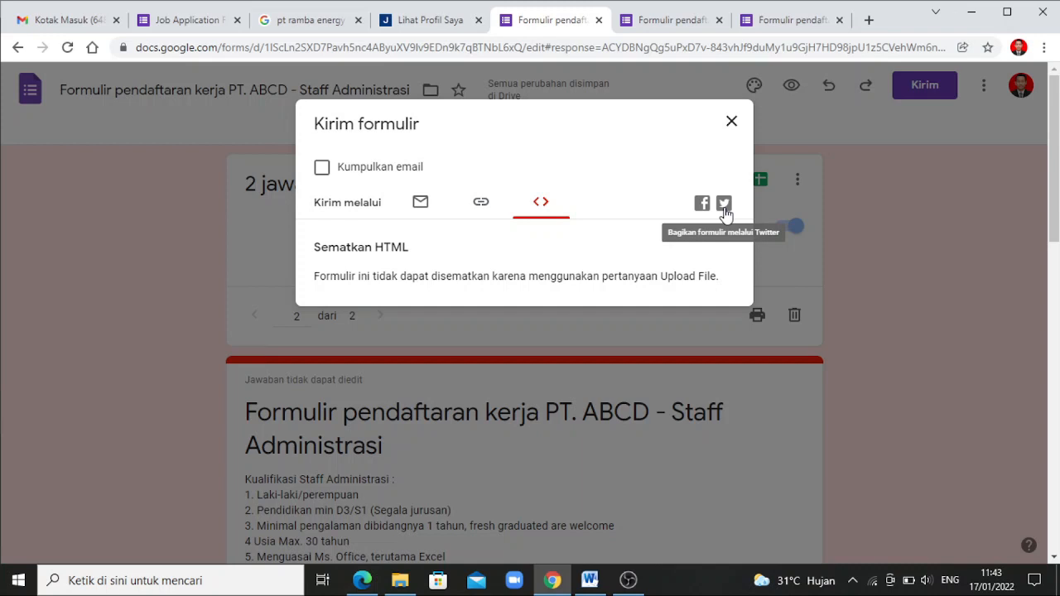
pyautogui.click(482, 213)
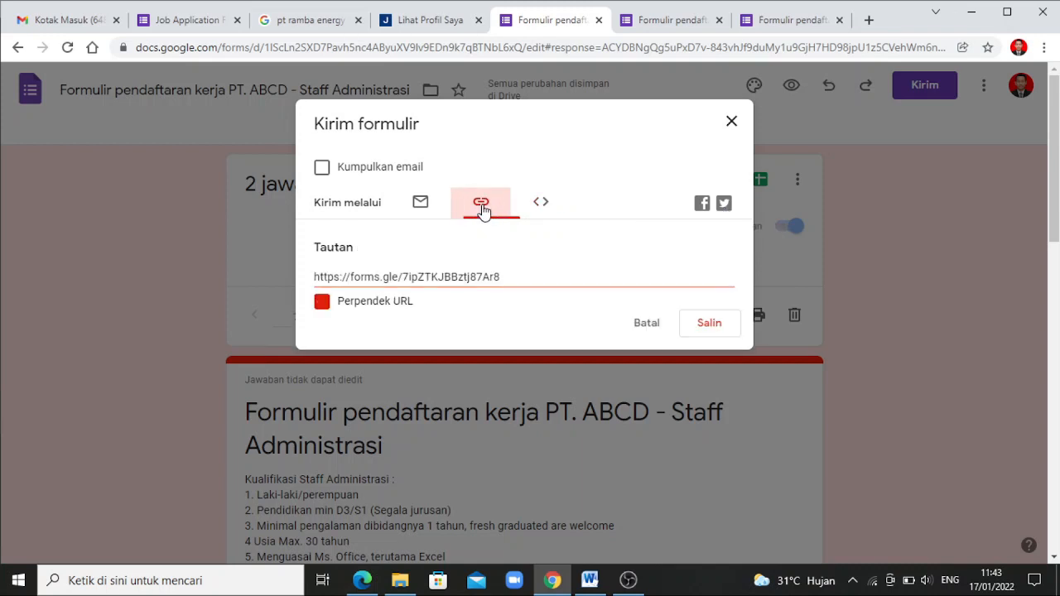
pyautogui.click(715, 323)
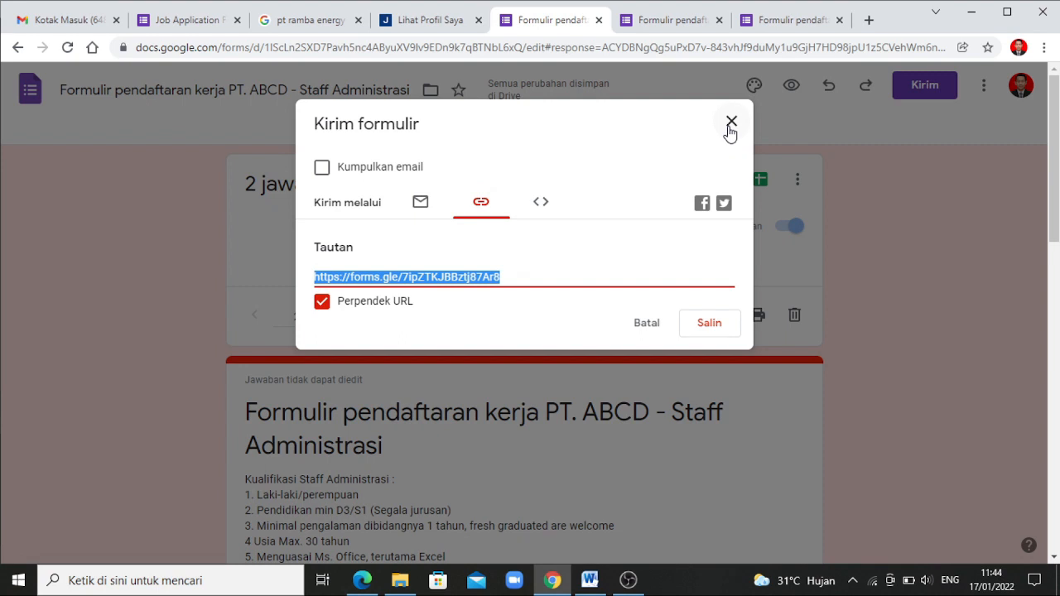
pyautogui.click(731, 123)
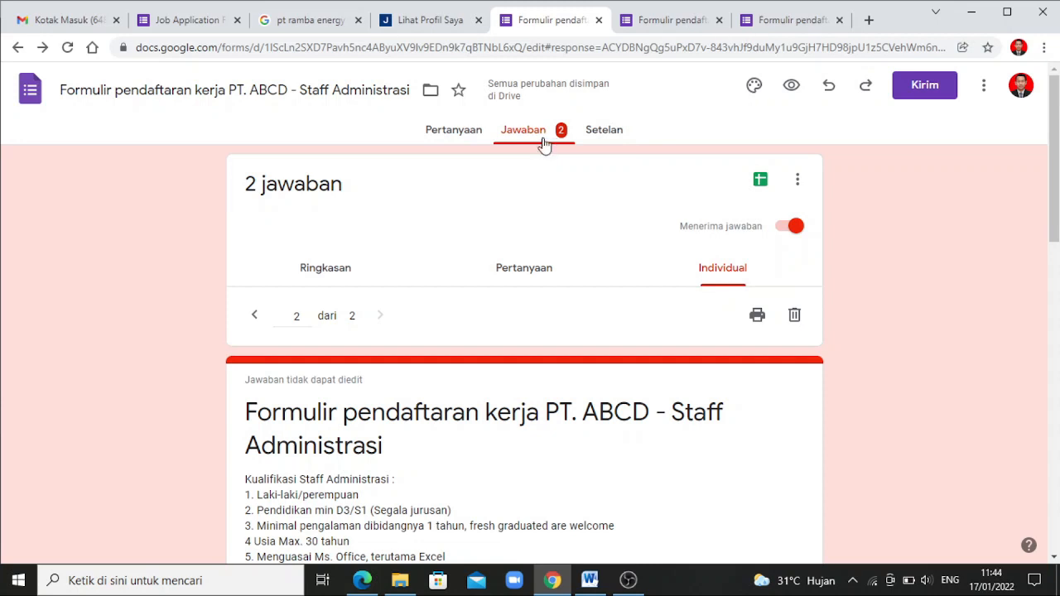
# Return from the Pertanyaan view to the Ringkasan summary listing both applicants' emails and names
pyautogui.moveTo(1057, 207); pyautogui.dragTo(1058, 232)
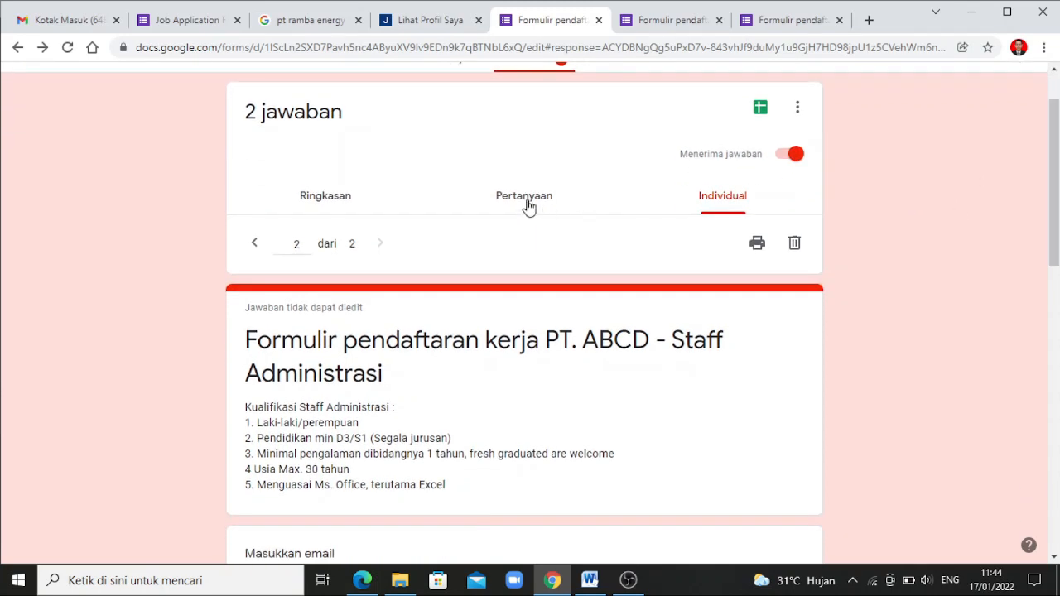
pyautogui.click(526, 201)
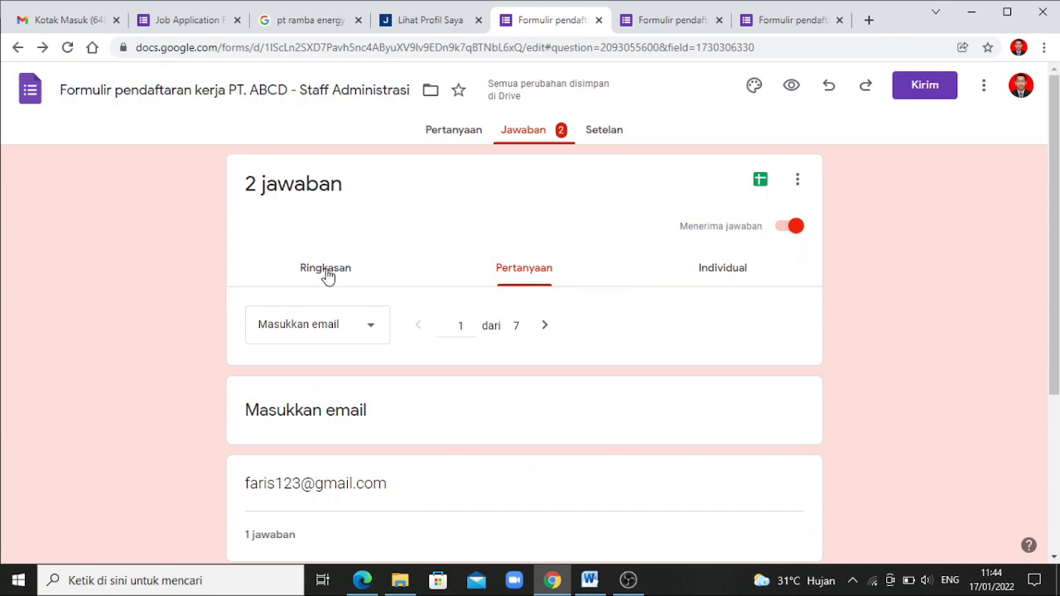
pyautogui.click(328, 271)
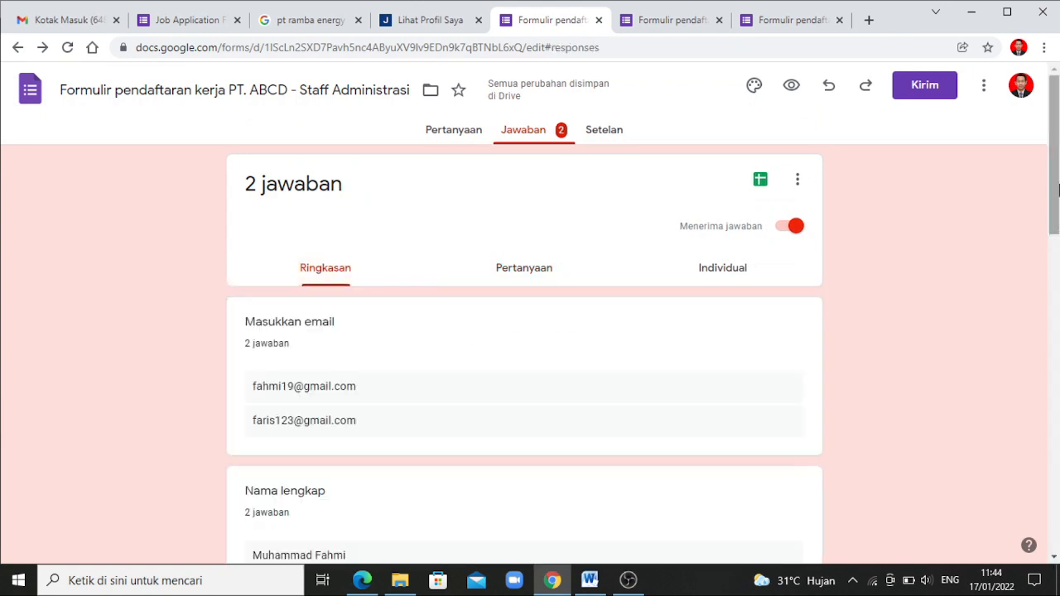
pyautogui.moveTo(1058, 191); pyautogui.dragTo(1052, 241)
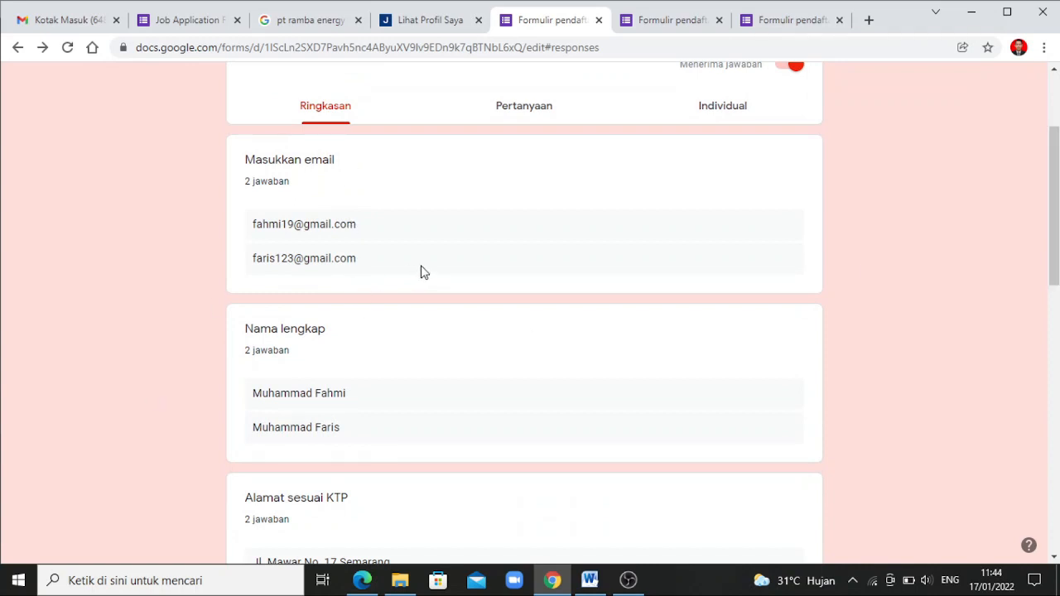
pyautogui.scroll(3, 1058, 233)
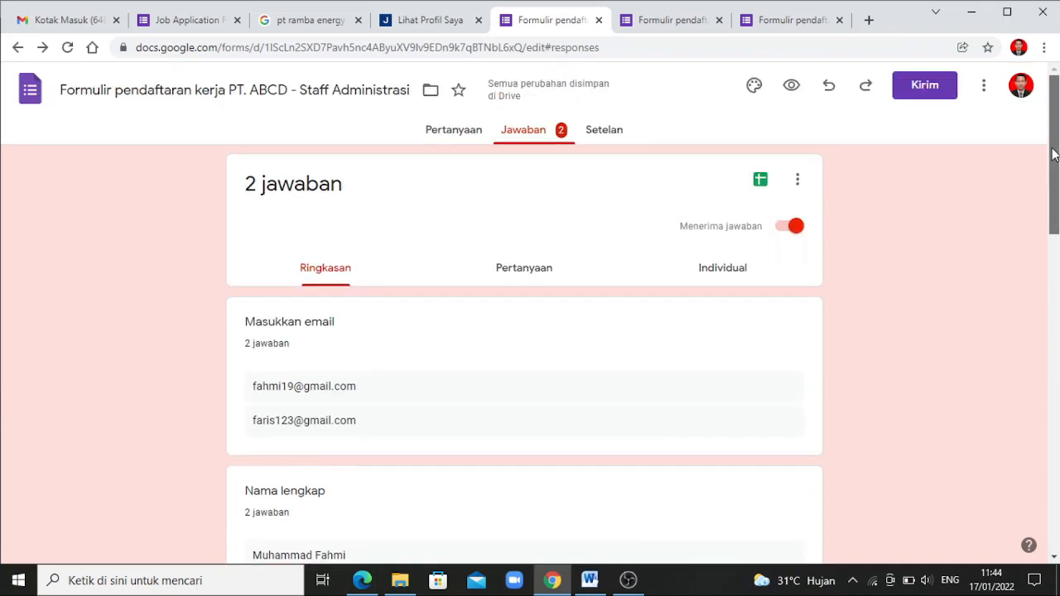
# Link the responses to a new spreadsheet using Buat spreadsheet baru
pyautogui.click(760, 190)
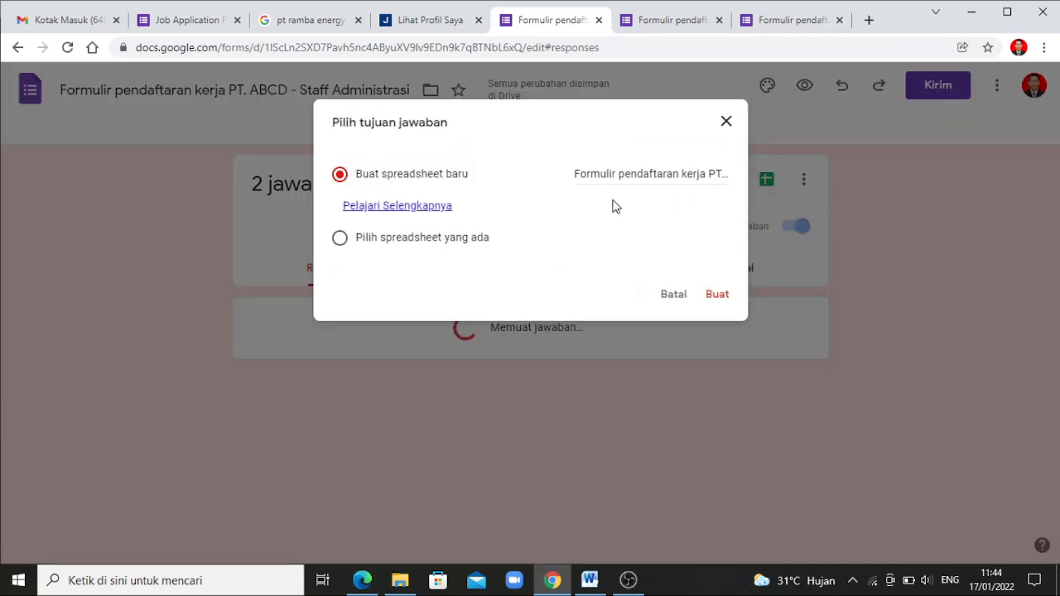
pyautogui.click(717, 298)
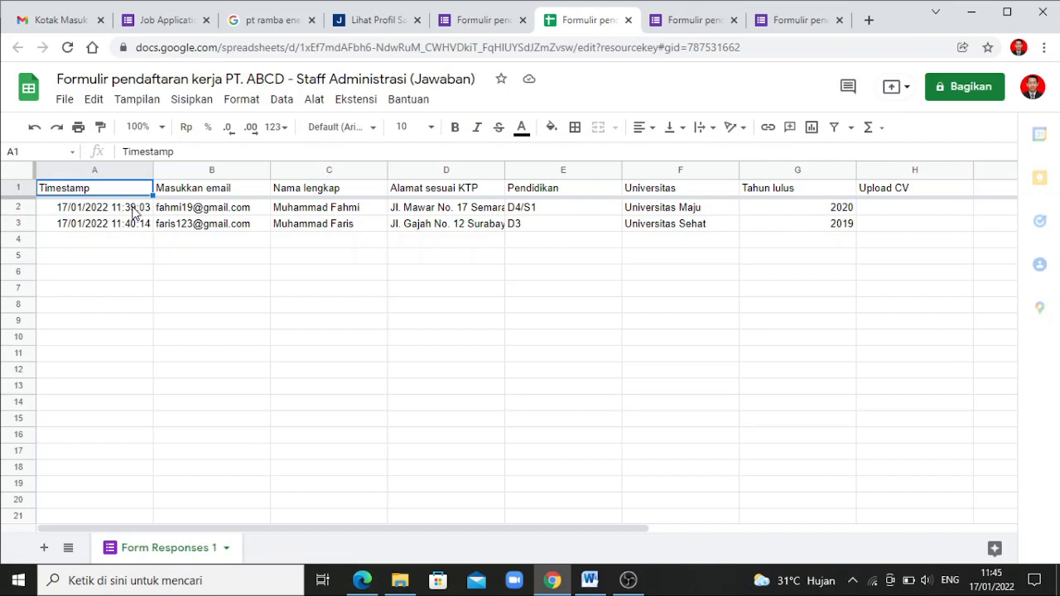
pyautogui.click(133, 211)
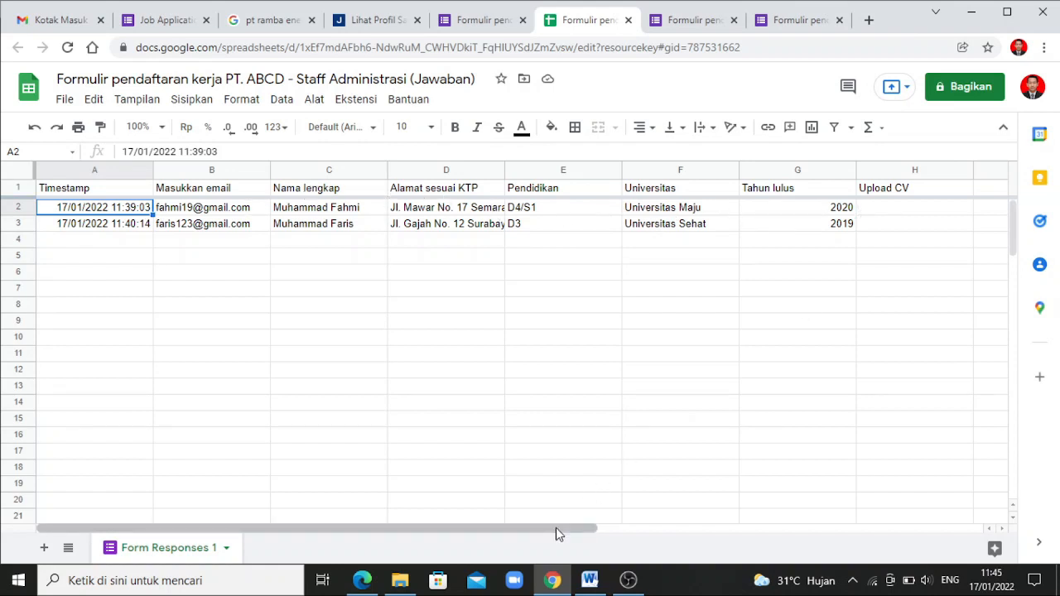
pyautogui.moveTo(556, 528); pyautogui.dragTo(574, 542)
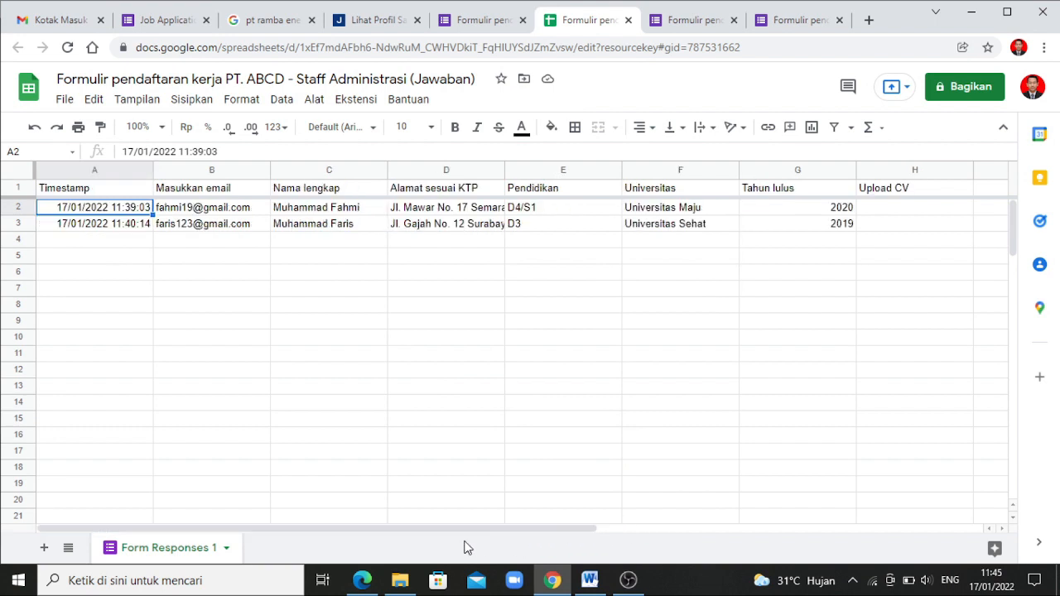